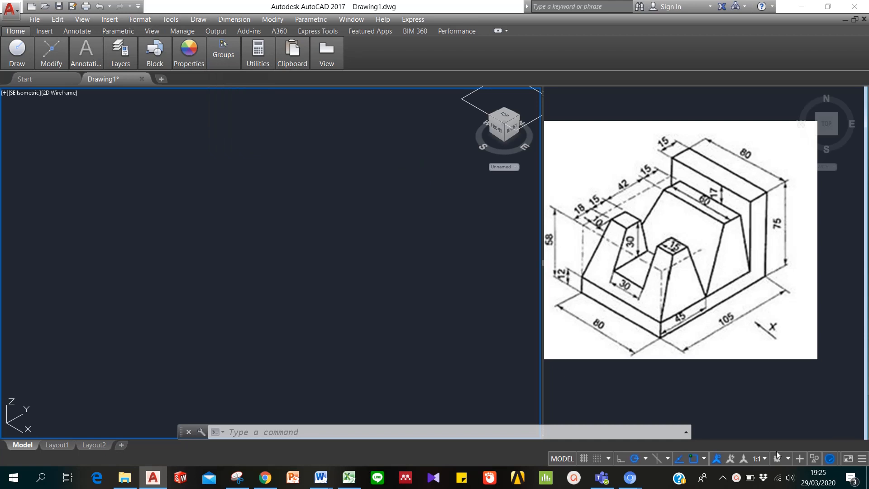
Switch to the 3D Basics workspace and create the base plate as a box measuring 80 by 105 by 12.
{"action": "left_click", "coordinate": [786, 460]}
{"action": "left_click", "coordinate": [792, 424]}
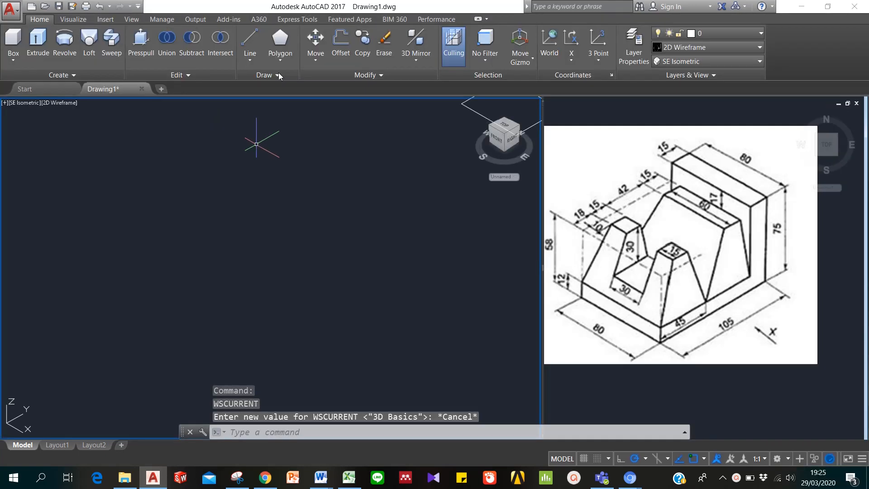
{"action": "left_click", "coordinate": [13, 44]}
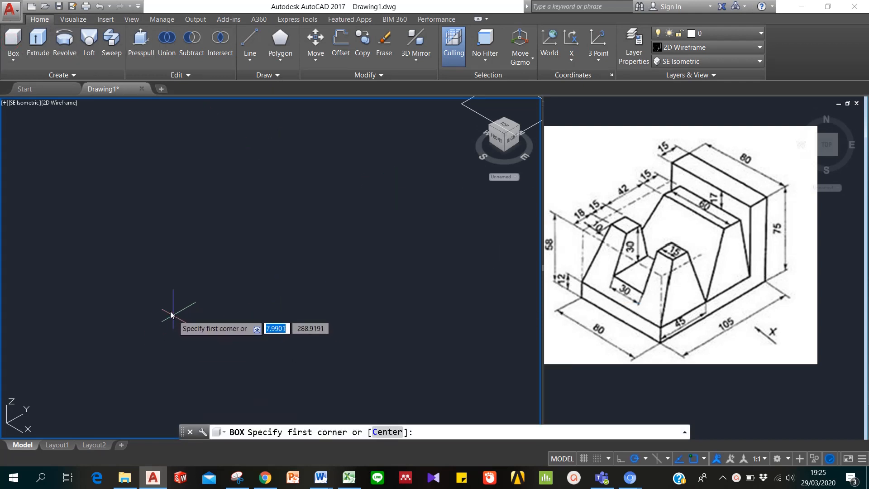
{"action": "left_click", "coordinate": [183, 306]}
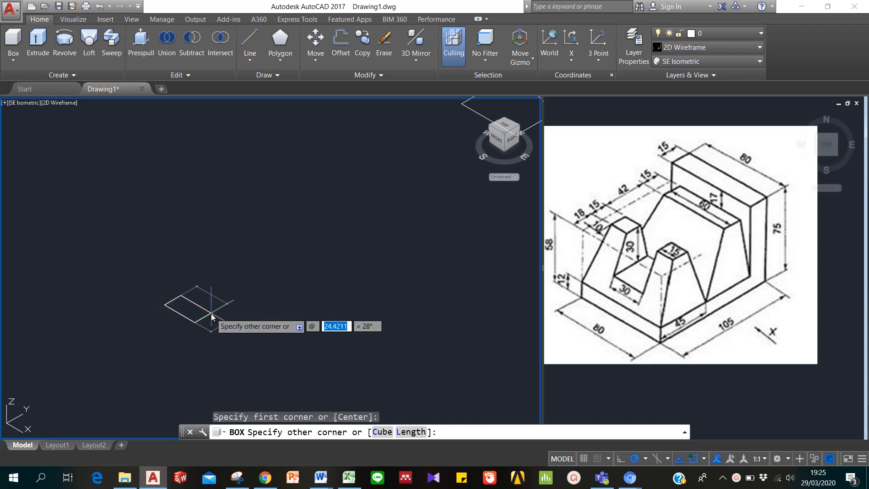
{"action": "type", "text": "8"}
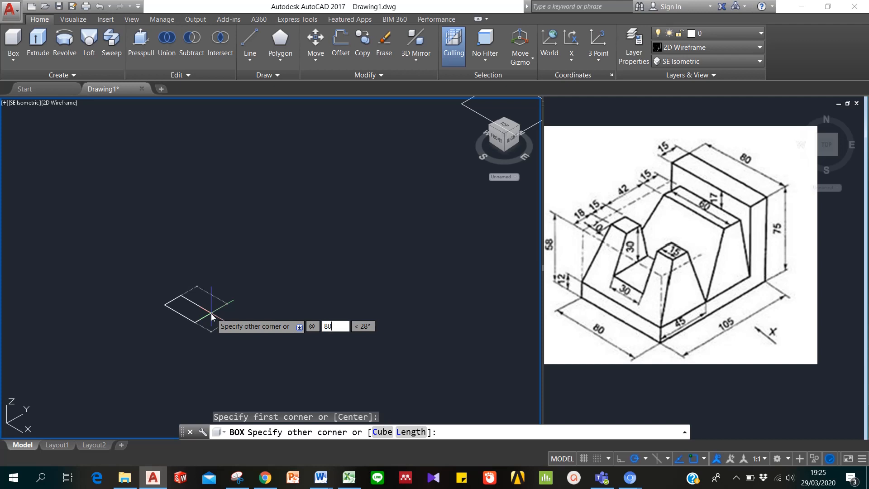
{"action": "type", "text": "0"}
{"action": "key", "text": "Tab"}
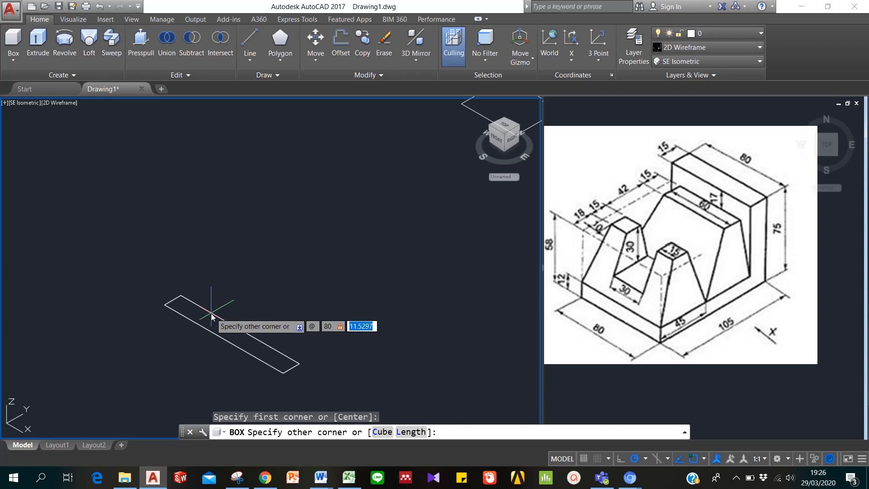
{"action": "type", "text": "105"}
{"action": "key", "text": "Tab"}
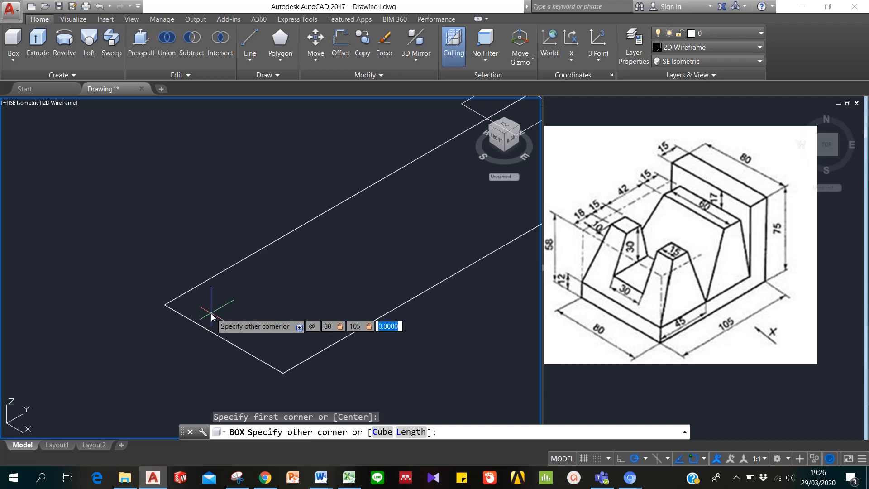
{"action": "type", "text": "12"}
{"action": "key", "text": "Return"}
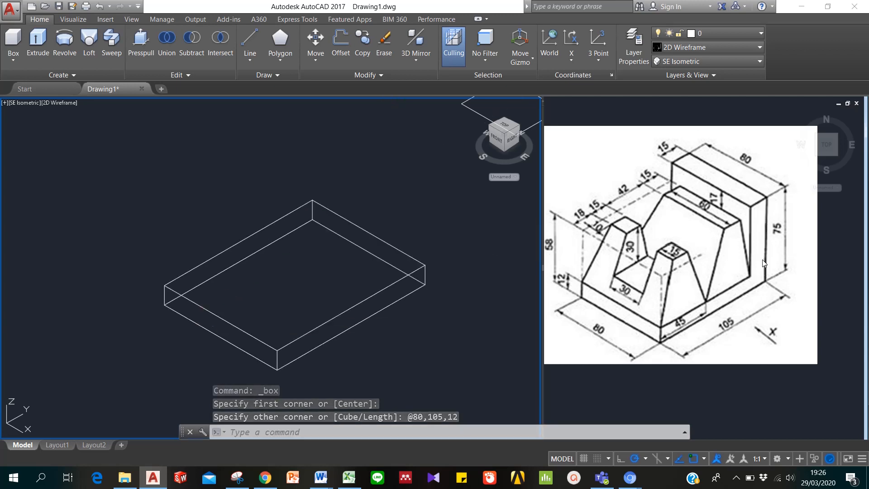
Create the upright back wall as a box from the base's rear upper corner, with offsets 80, -15 and height 63.
{"action": "left_click", "coordinate": [13, 41]}
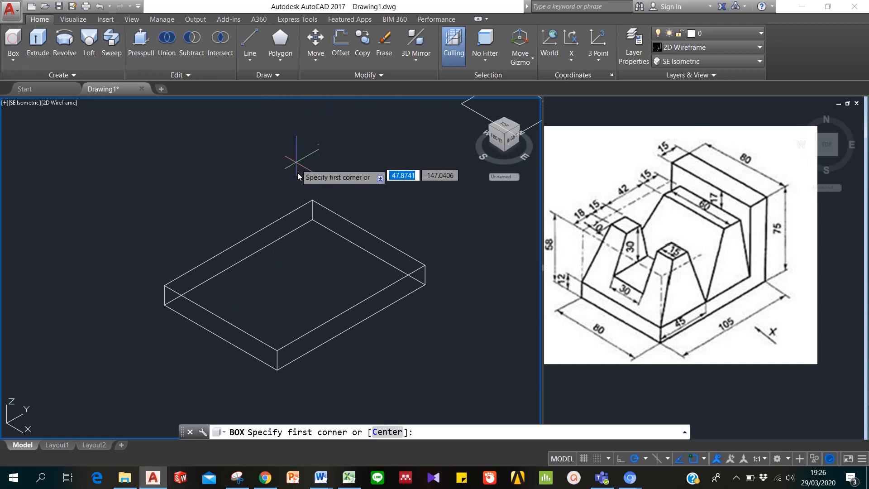
{"action": "left_click", "coordinate": [312, 199]}
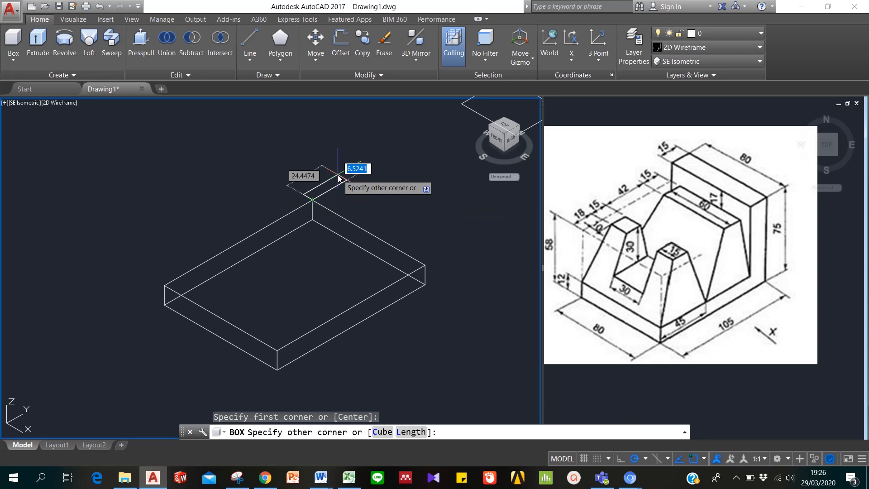
{"action": "type", "text": "@"}
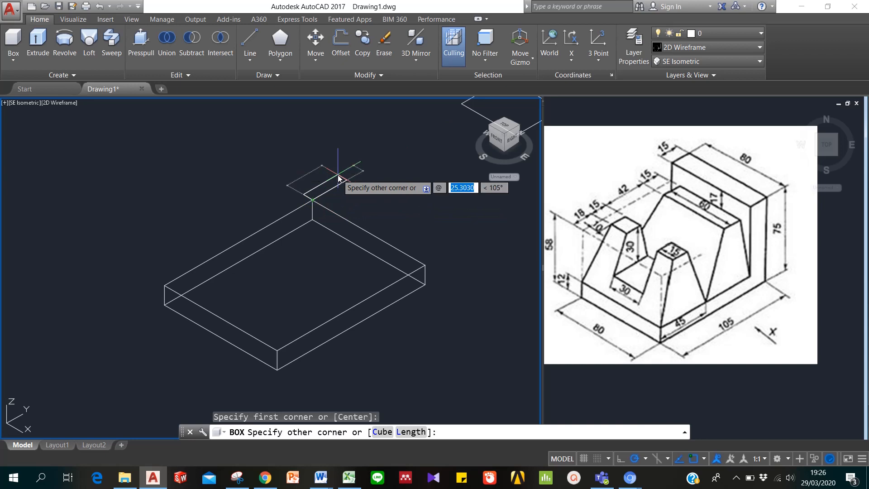
{"action": "type", "text": "80"}
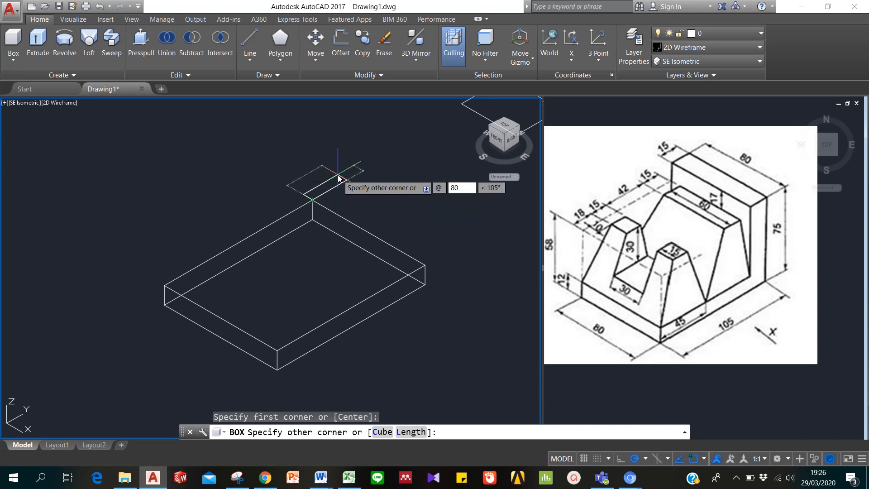
{"action": "key", "text": "Tab"}
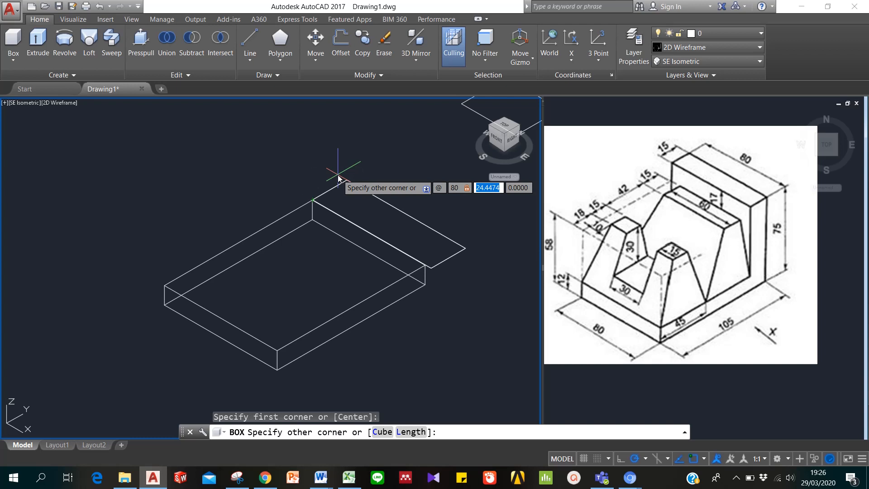
{"action": "type", "text": "-1"}
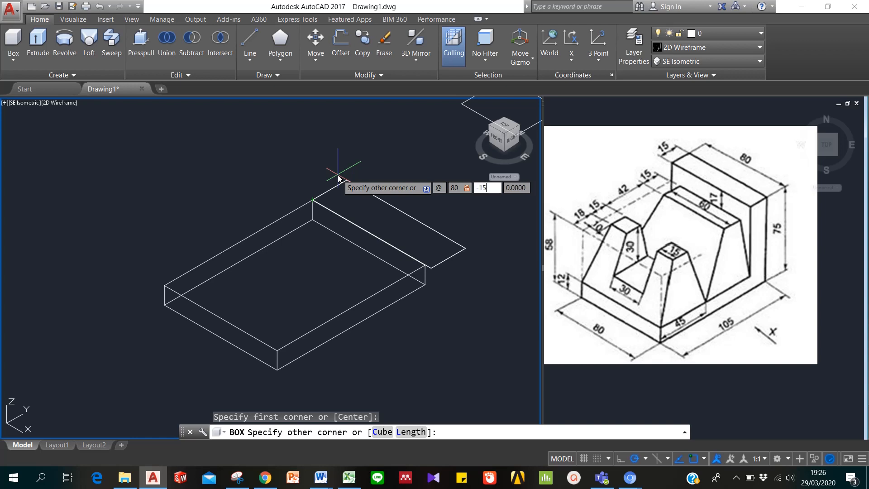
{"action": "type", "text": "5"}
{"action": "key", "text": "Tab"}
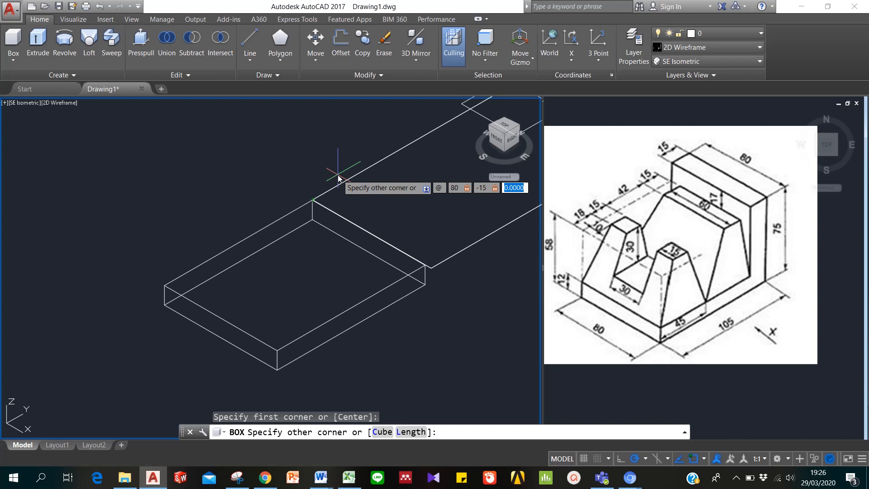
{"action": "type", "text": "63"}
{"action": "key", "text": "Return"}
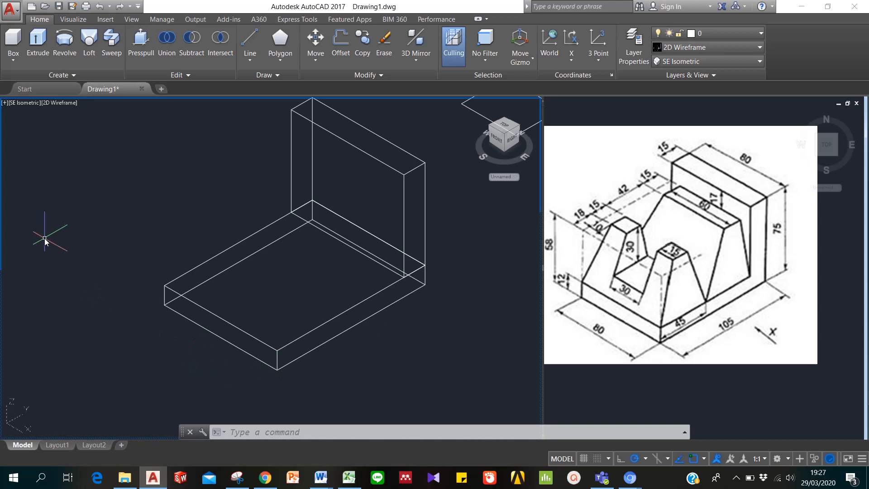
Draw a 45-unit line along the base's upper side edge, starting from the front corner.
{"action": "type", "text": "l"}
{"action": "key", "text": "Return"}
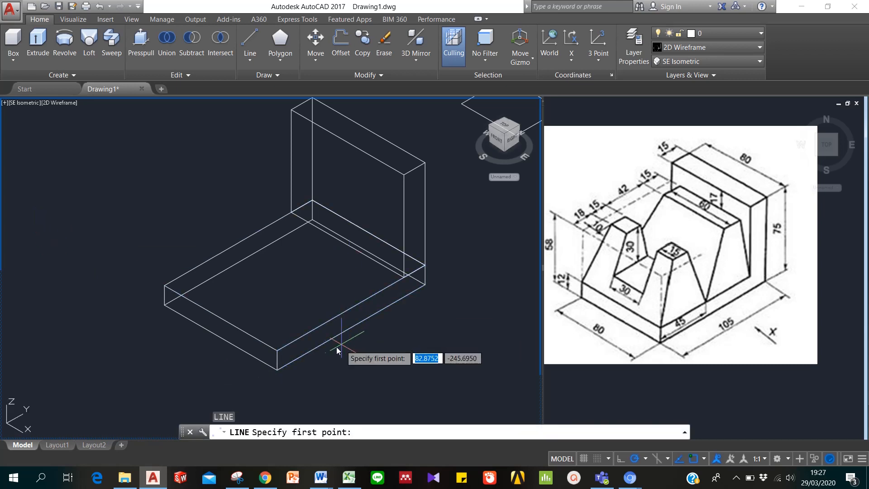
{"action": "left_click", "coordinate": [276, 351]}
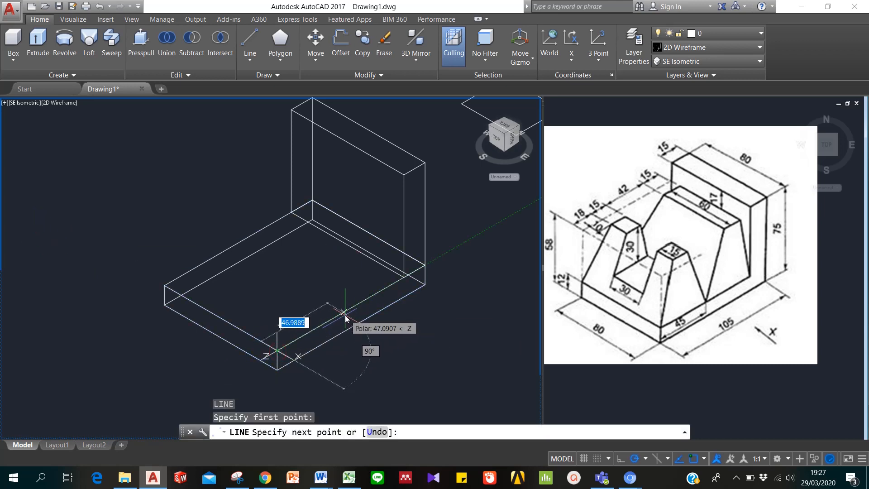
{"action": "type", "text": "45"}
{"action": "key", "text": "Return"}
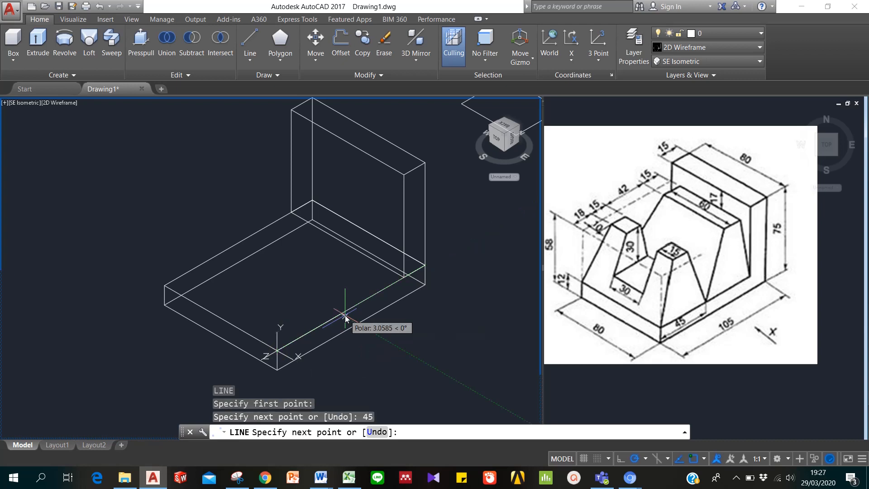
{"action": "key", "text": "Return"}
Draw a 46-unit vertical line upward from the midpoint of the 45-unit edge line.
{"action": "key", "text": "Return"}
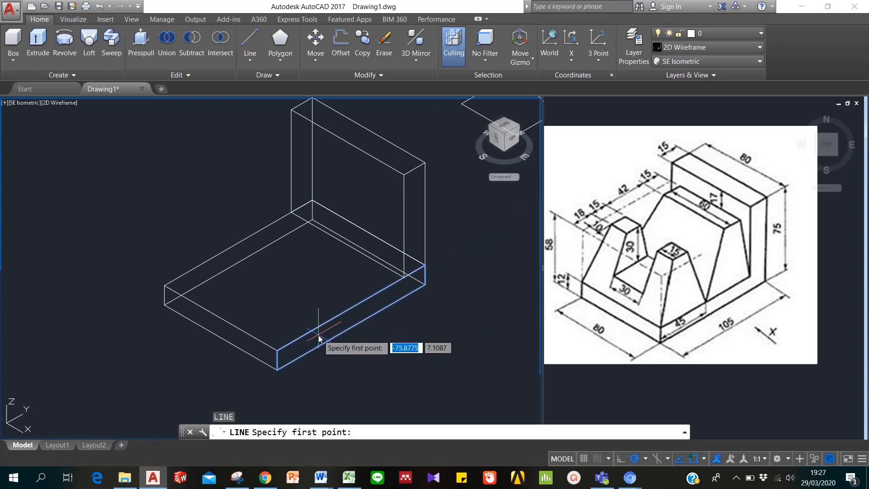
{"action": "left_click", "coordinate": [308, 334]}
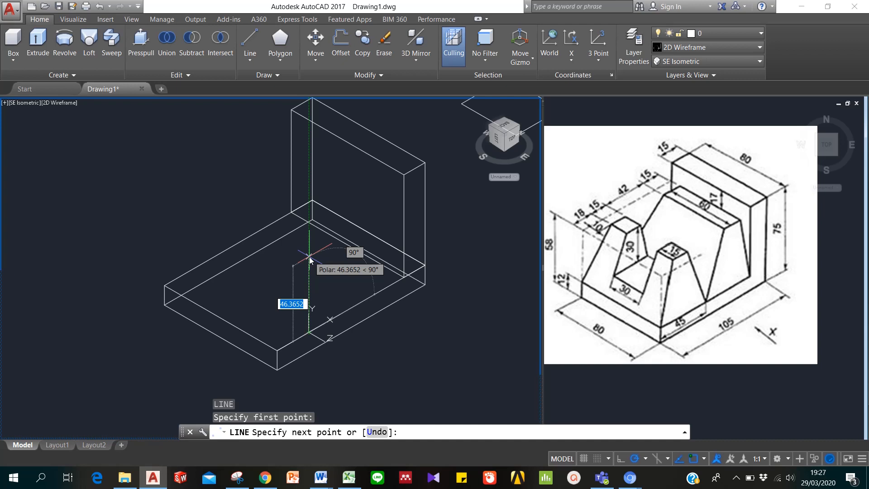
{"action": "type", "text": "46"}
{"action": "key", "text": "Return"}
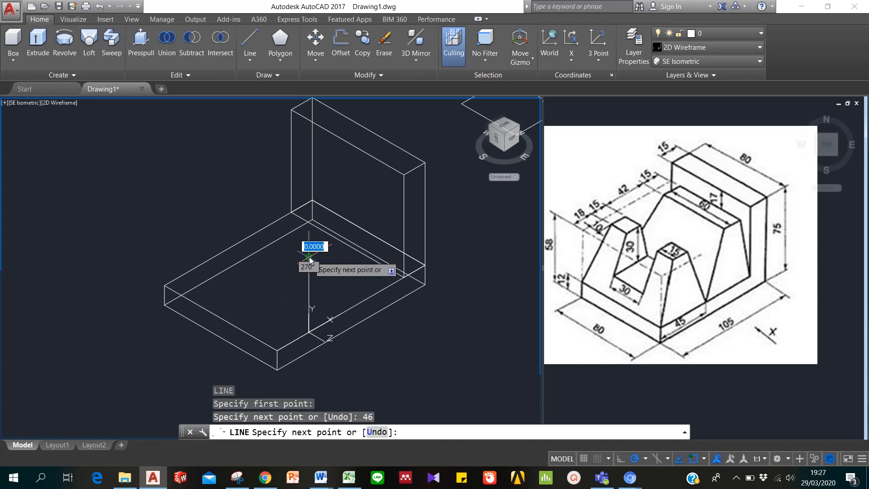
{"action": "key", "text": "Return"}
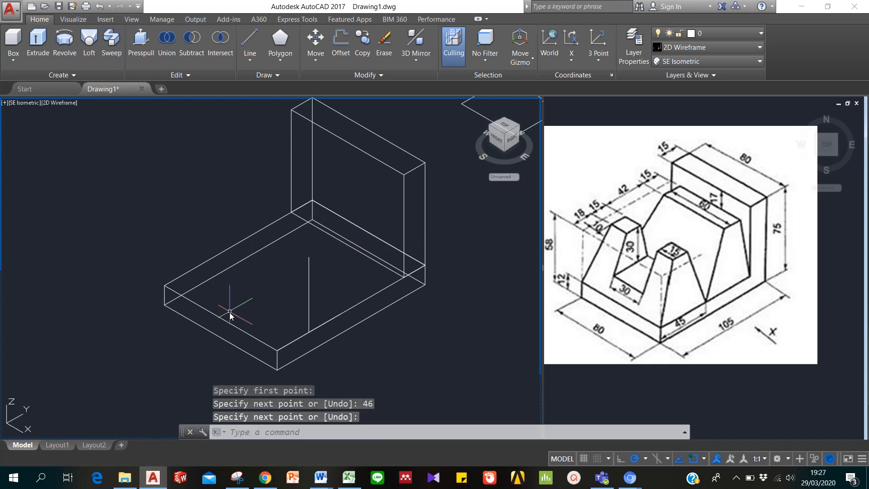
Draw a separate 15-unit line in empty space beside the model, parallel to the base's 105-unit side.
{"action": "type", "text": "l"}
{"action": "key", "text": "Return"}
{"action": "left_click", "coordinate": [404, 375]}
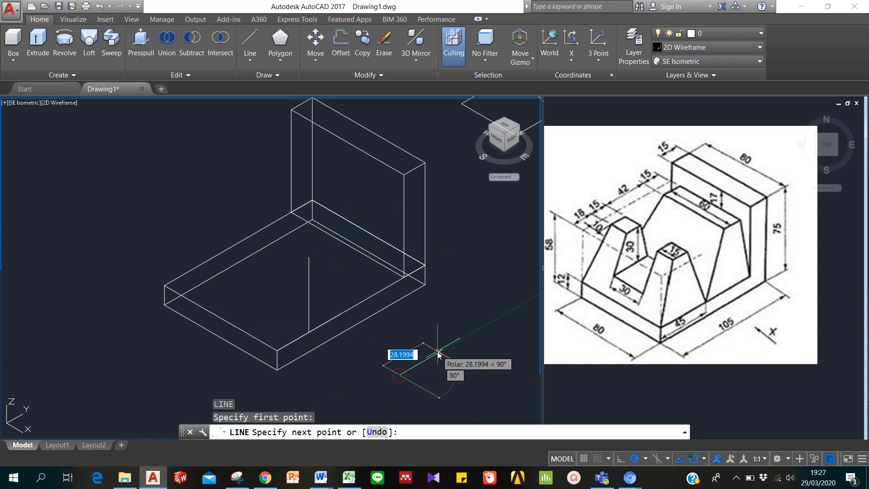
{"action": "type", "text": "15"}
{"action": "key", "text": "Return"}
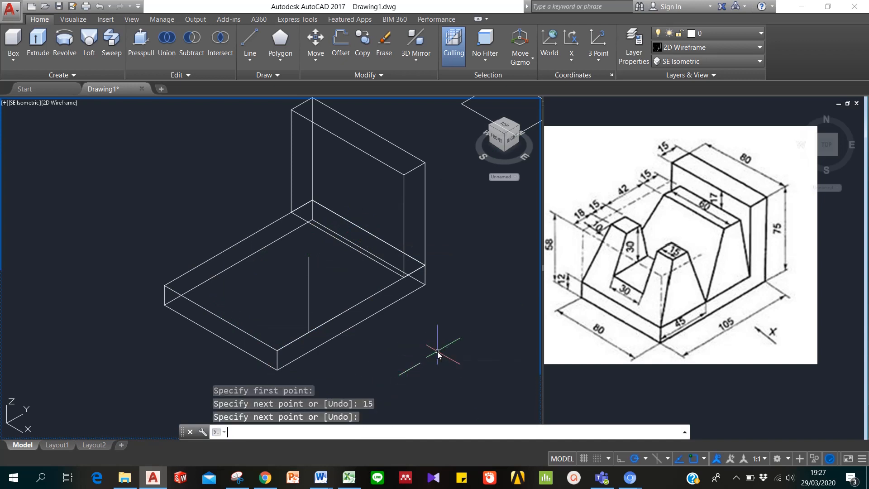
{"action": "key", "text": "Return"}
Move the 15-unit line by its midpoint onto the top end of the vertical line.
{"action": "type", "text": "m"}
{"action": "key", "text": "Return"}
{"action": "left_click", "coordinate": [427, 388]}
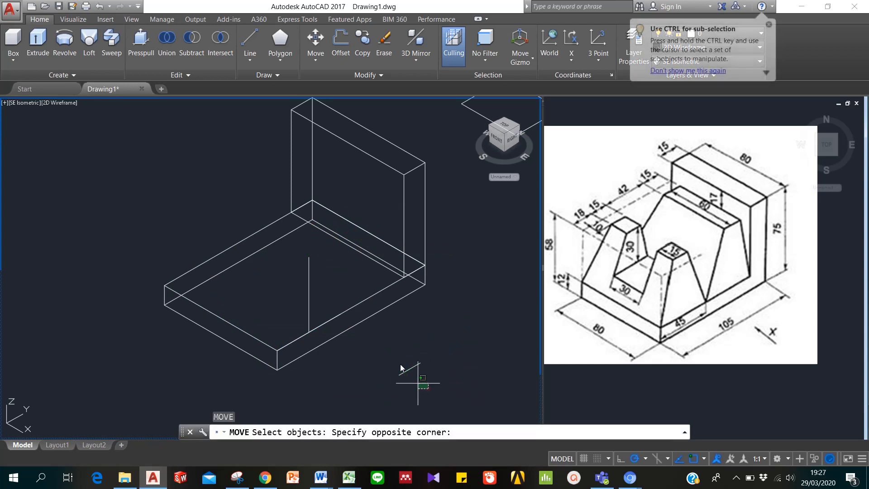
{"action": "left_click", "coordinate": [394, 352]}
{"action": "key", "text": "Return"}
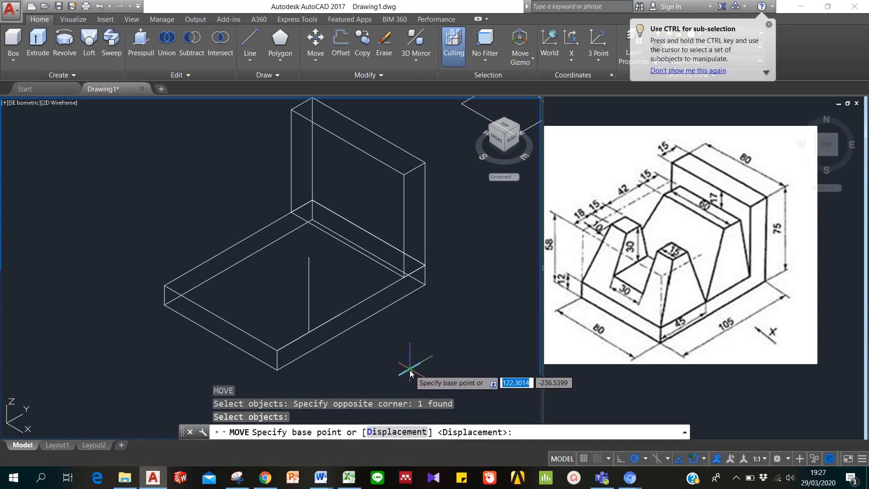
{"action": "left_click", "coordinate": [409, 368]}
{"action": "left_click", "coordinate": [309, 262]}
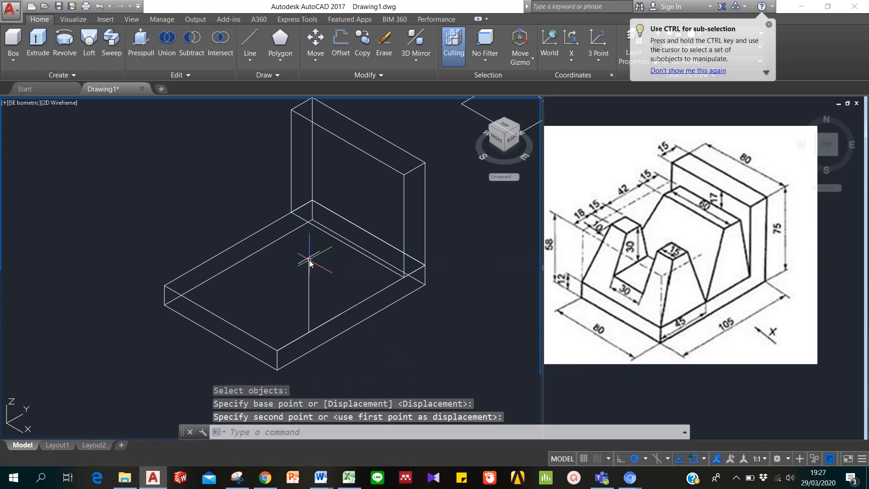
{"action": "key", "text": "Return"}
{"action": "key", "text": "Escape"}
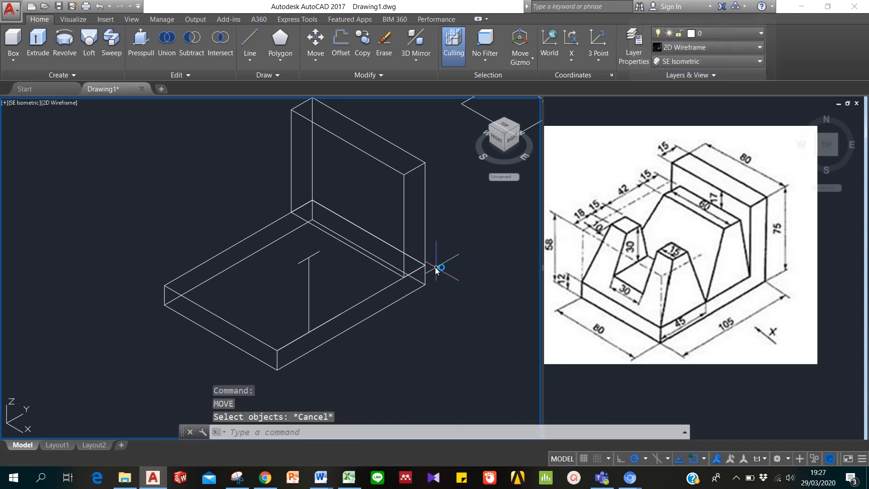
Draw a sloped line from the front end of the 15-unit line to the endpoint at the base's front upper corner.
{"action": "type", "text": "l"}
{"action": "key", "text": "Return"}
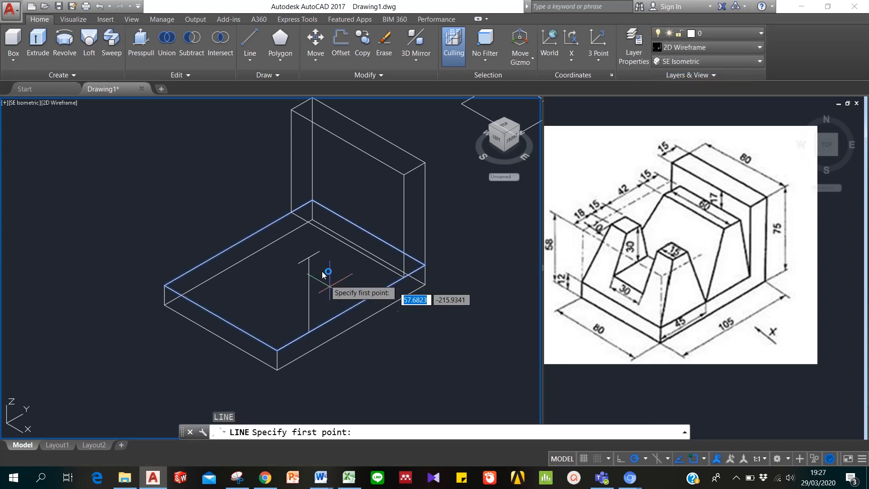
{"action": "left_click", "coordinate": [299, 262]}
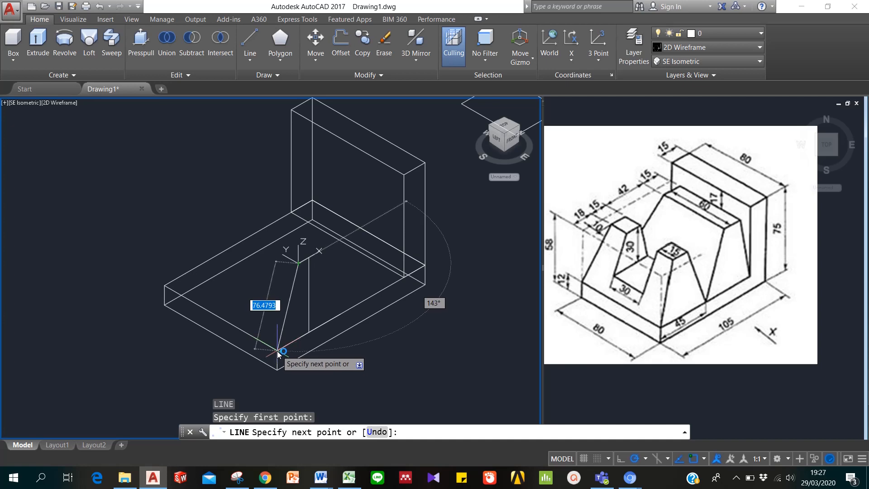
{"action": "right_click", "coordinate": [277, 351], "text": "shift"}
{"action": "left_click", "coordinate": [325, 188]}
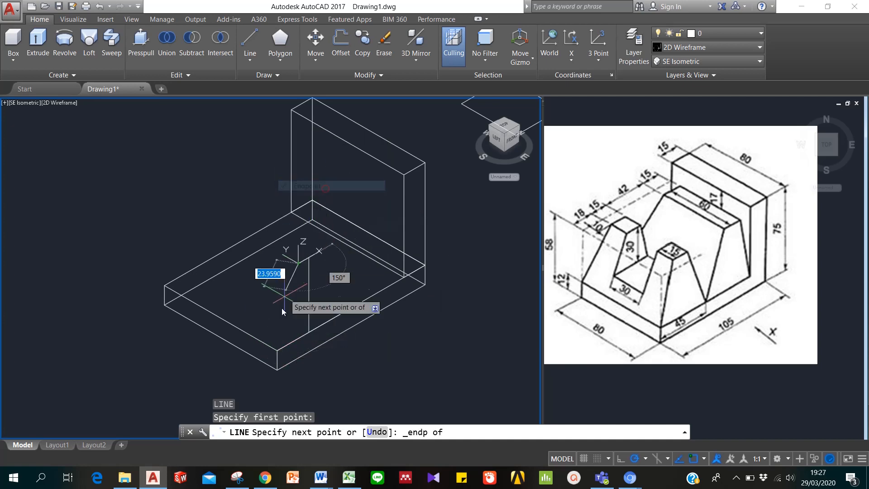
{"action": "left_click", "coordinate": [276, 354]}
{"action": "key", "text": "Return"}
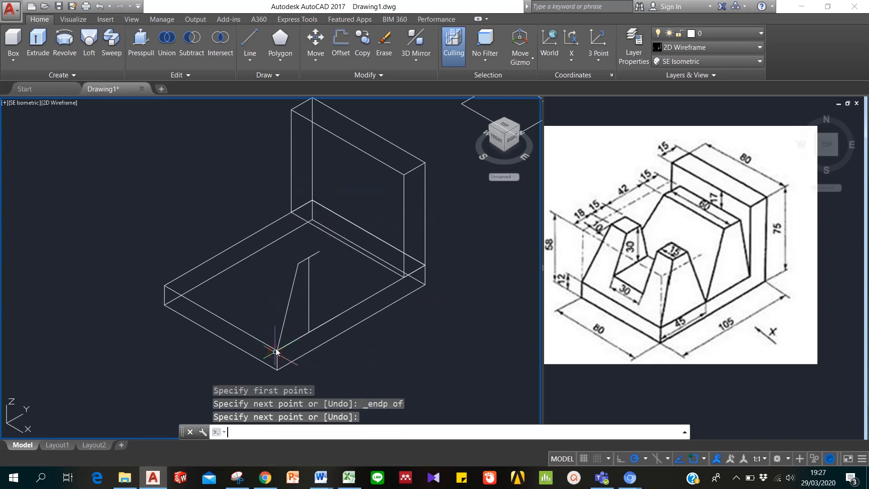
Draw a second sloped line from the rear end of the 15-unit line to the far endpoint of the 45-unit edge line.
{"action": "key", "text": "Return"}
{"action": "left_click", "coordinate": [319, 251]}
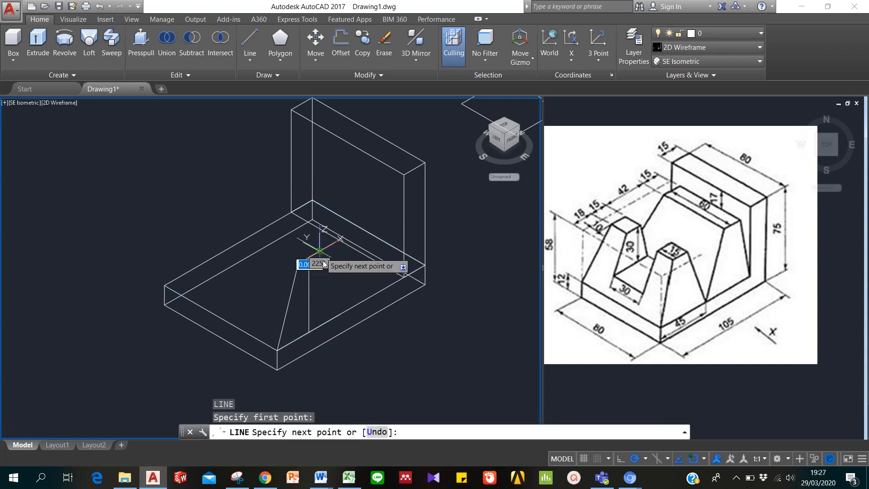
{"action": "right_click", "coordinate": [340, 305], "text": "shift"}
{"action": "left_click", "coordinate": [381, 142]}
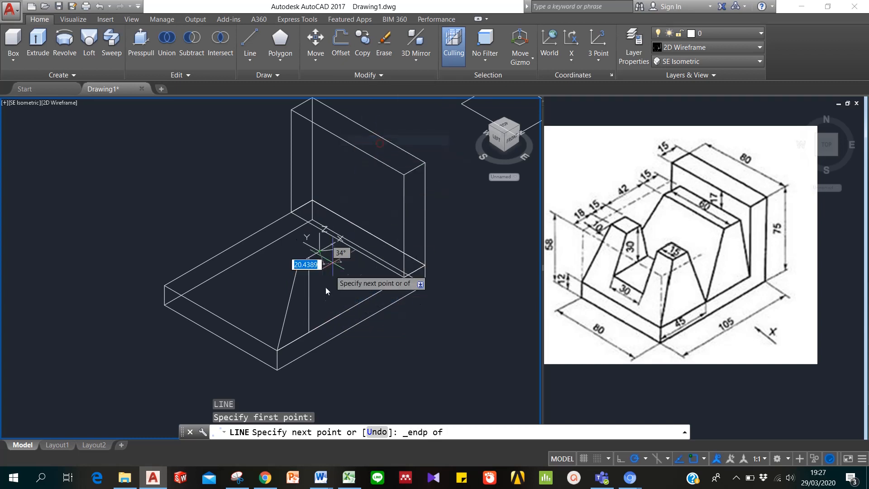
{"action": "left_click", "coordinate": [341, 313]}
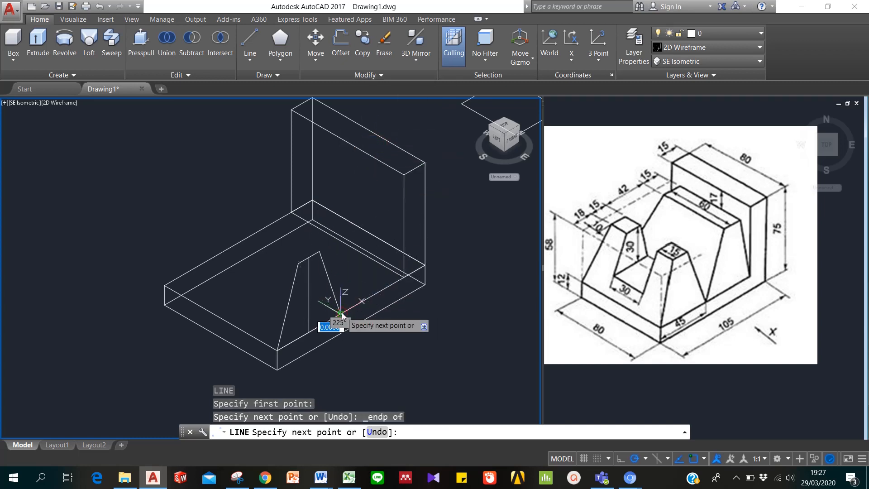
Draw a 42-unit line from the rear end of the front profile's 15-unit top line toward the back wall.
{"action": "key", "text": "Return"}
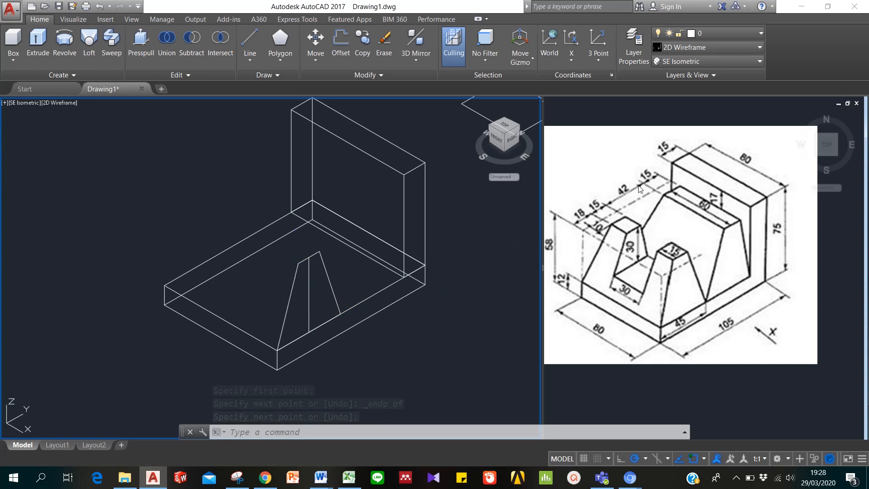
{"action": "type", "text": "l"}
{"action": "key", "text": "Return"}
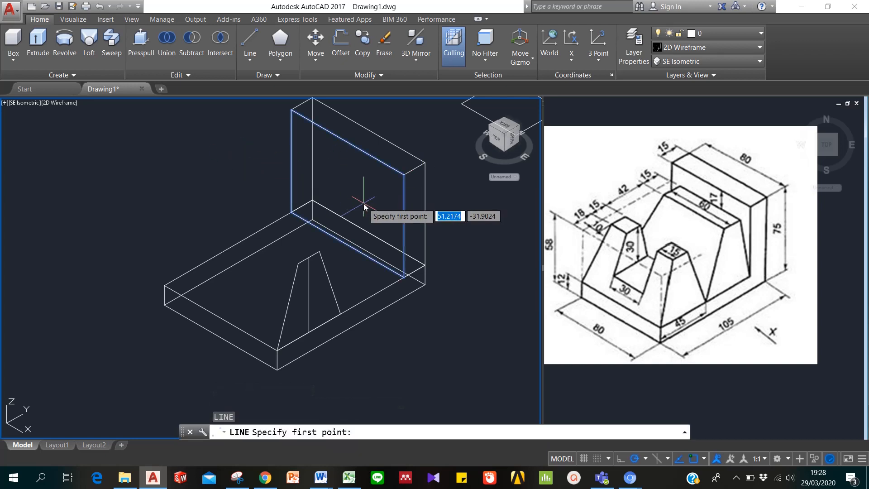
{"action": "left_click", "coordinate": [320, 252]}
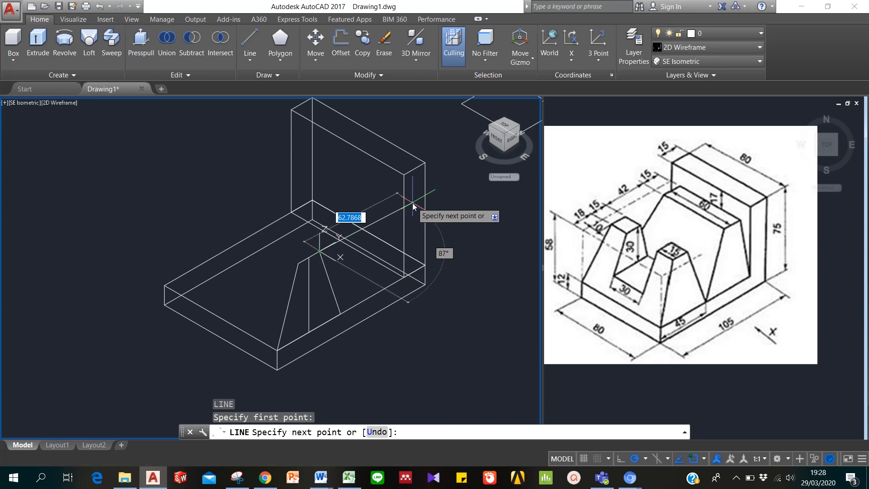
{"action": "type", "text": "42"}
{"action": "key", "text": "Return"}
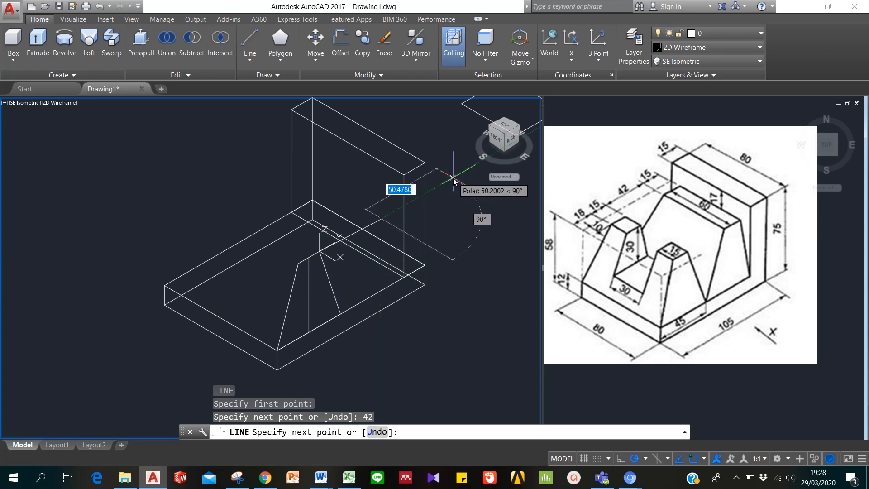
Continue the 42-unit line with a 15-unit segment, and connect its end down to the wall's lower front corner.
{"action": "type", "text": "15"}
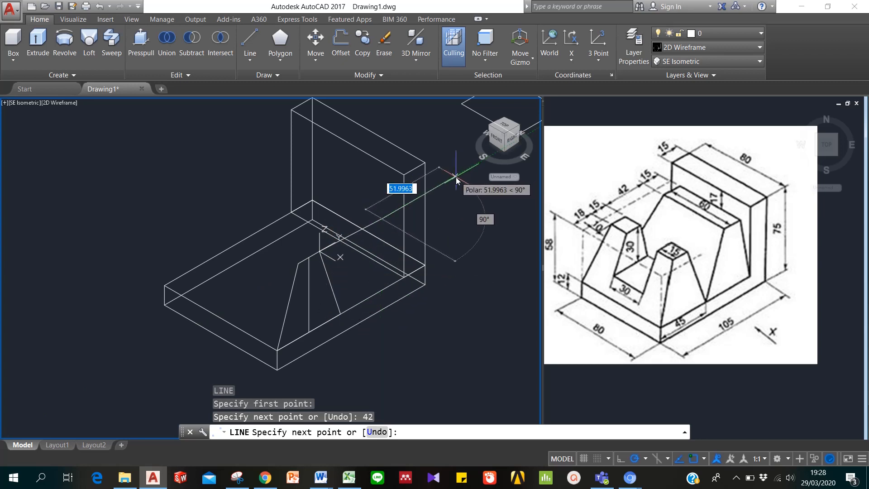
{"action": "key", "text": "Return"}
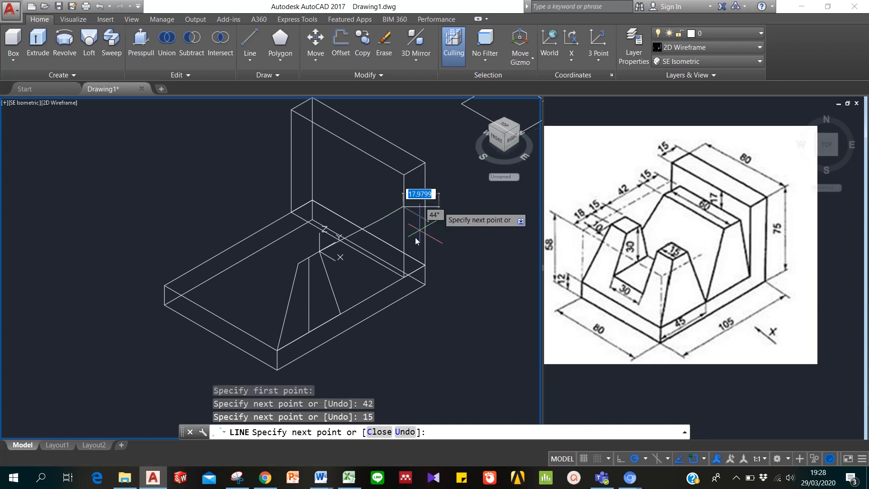
{"action": "right_click", "coordinate": [402, 274], "text": "shift"}
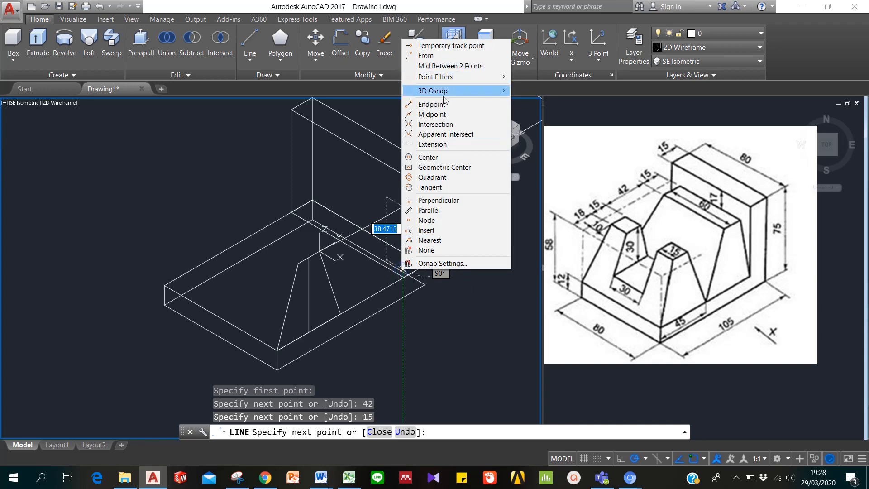
{"action": "left_click", "coordinate": [432, 105]}
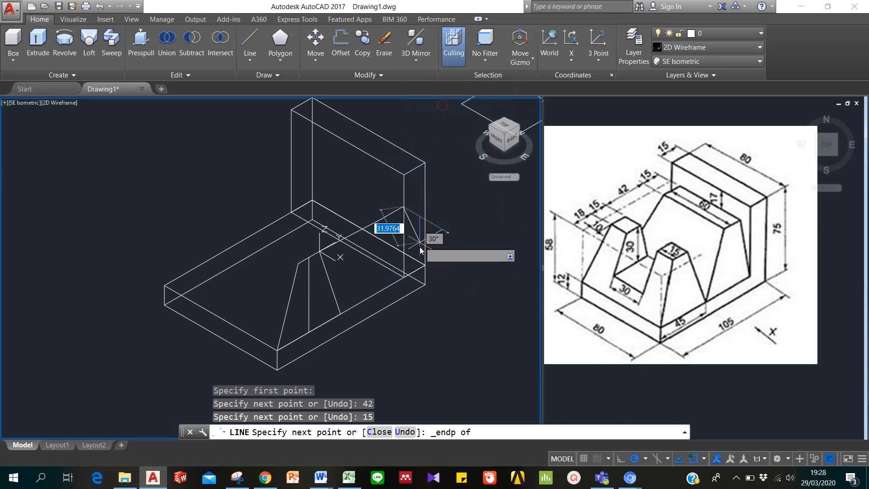
{"action": "left_click", "coordinate": [404, 276]}
{"action": "key", "text": "Return"}
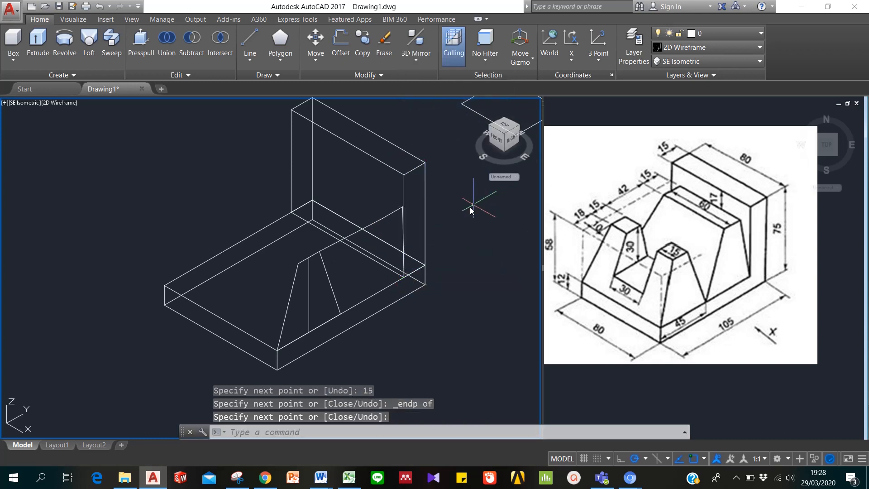
{"action": "key", "text": "Escape"}
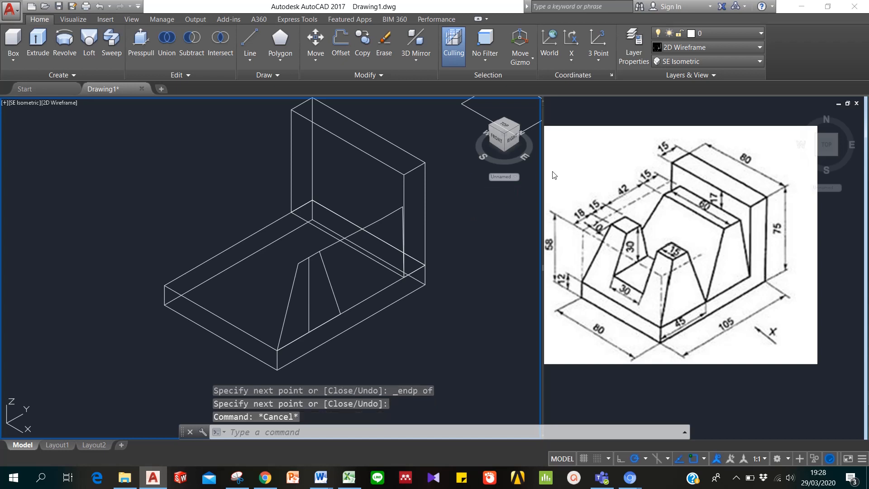
Measure the distance from the front profile's rear top corner to the far end of the added 15-unit segment.
{"action": "type", "text": "dist"}
{"action": "key", "text": "Return"}
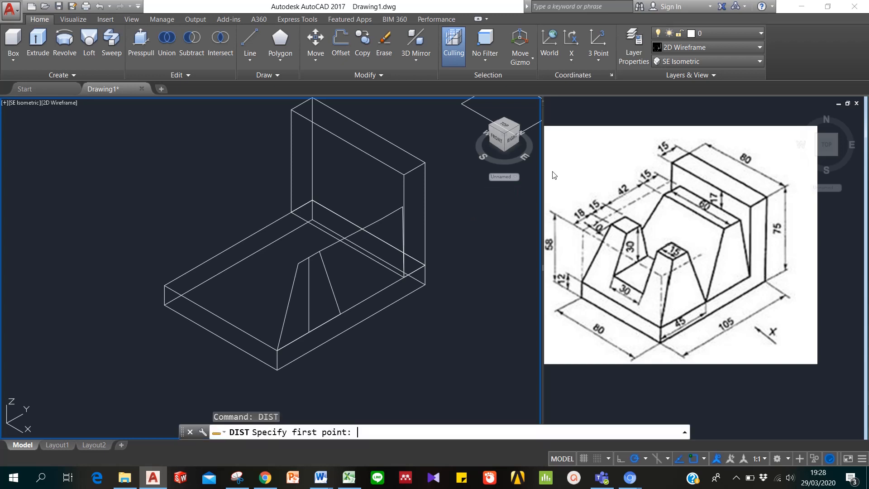
{"action": "left_click", "coordinate": [318, 251]}
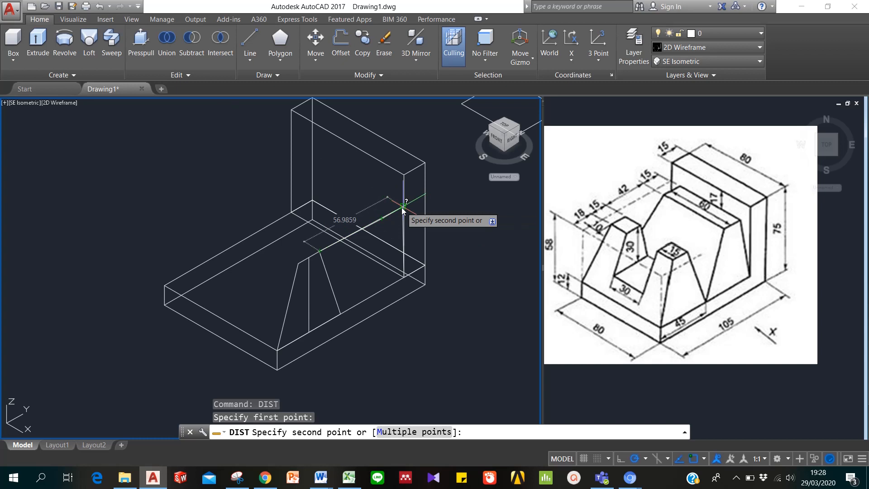
{"action": "key", "text": "Escape"}
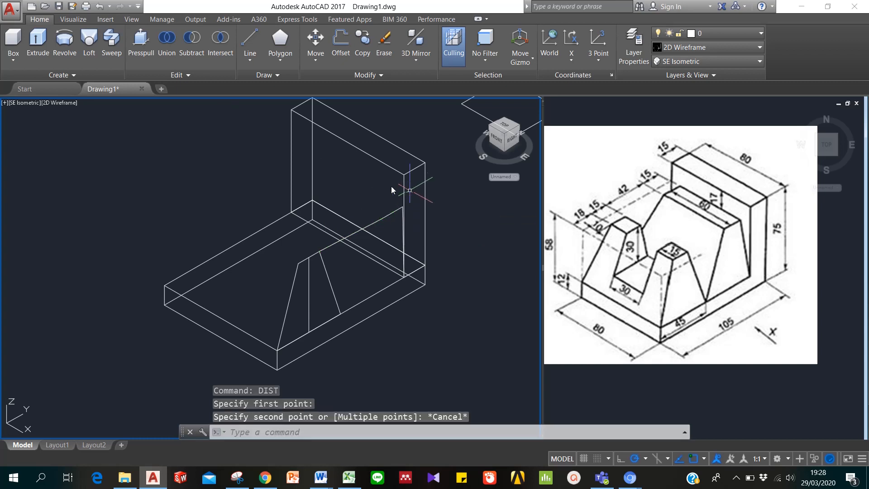
Erase the 15-unit segment beyond the 42-unit line and the line running down from it to the base.
{"action": "left_click", "coordinate": [260, 134]}
{"action": "left_click", "coordinate": [408, 224]}
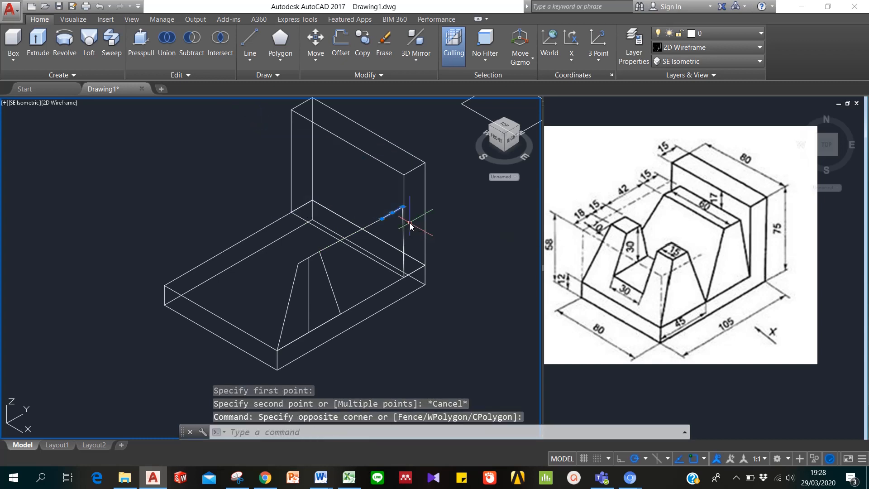
{"action": "key", "text": "Delete"}
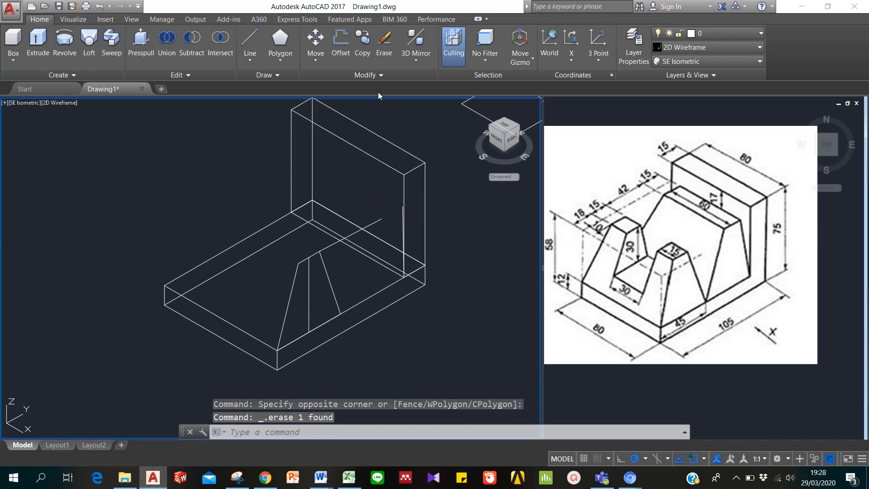
{"action": "left_click", "coordinate": [380, 114]}
{"action": "left_click", "coordinate": [434, 291]}
Draw a 15-unit line from the end of the 42-unit line to the wall, and continue it down to the wall's lower front corner.
{"action": "type", "text": "l"}
{"action": "key", "text": "Return"}
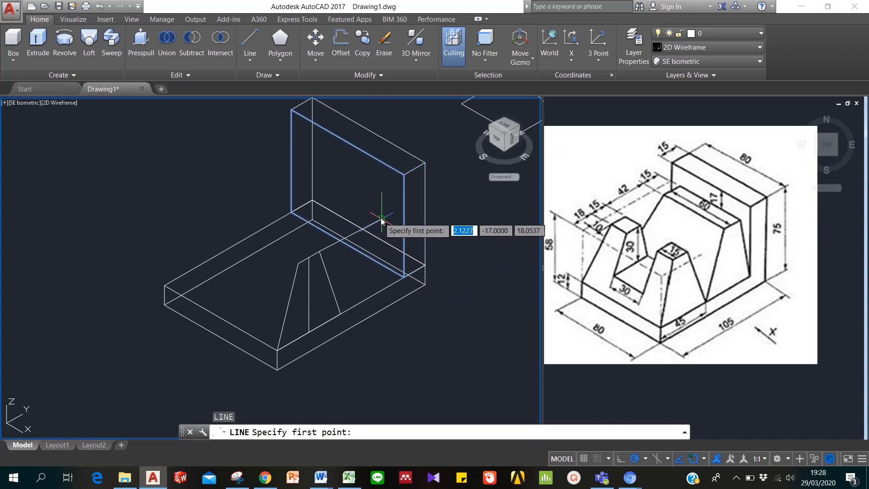
{"action": "left_click", "coordinate": [383, 218]}
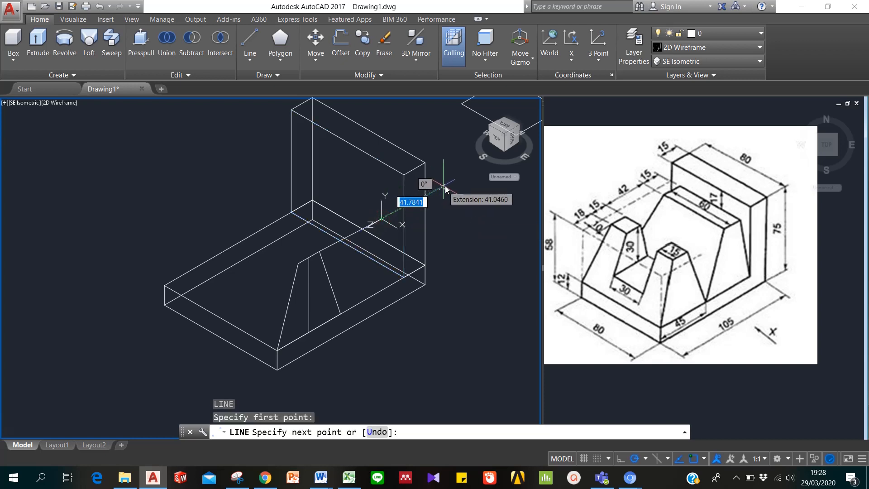
{"action": "type", "text": "15"}
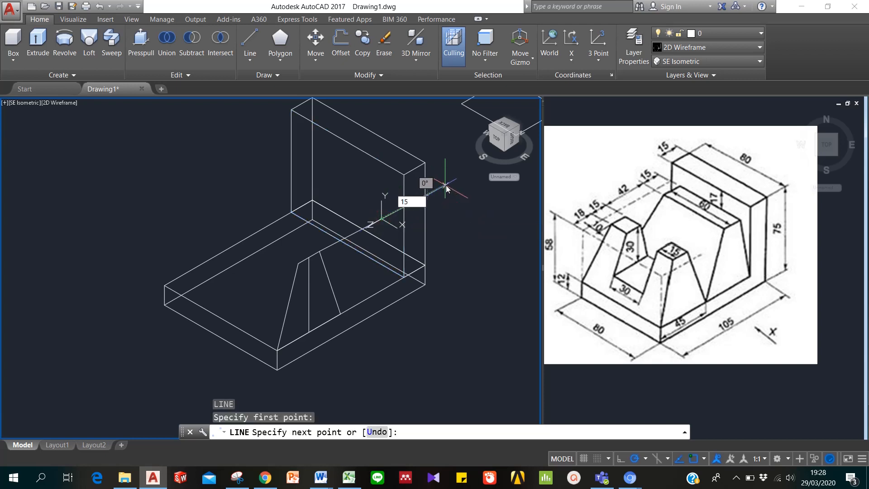
{"action": "key", "text": "Return"}
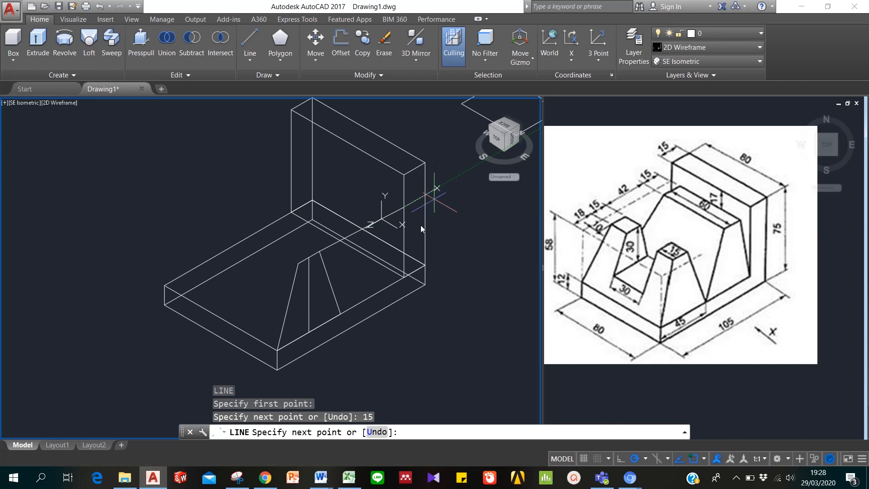
{"action": "right_click", "coordinate": [403, 276], "text": "shift"}
{"action": "left_click", "coordinate": [443, 110]}
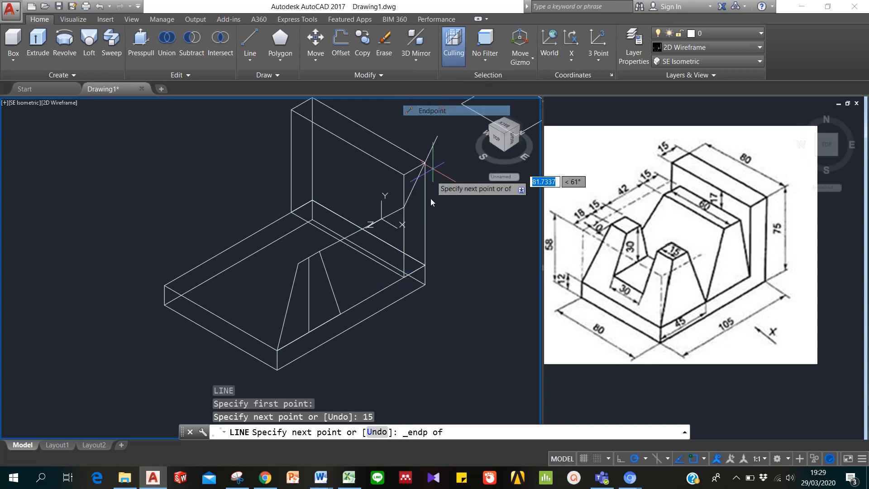
{"action": "left_click", "coordinate": [403, 275]}
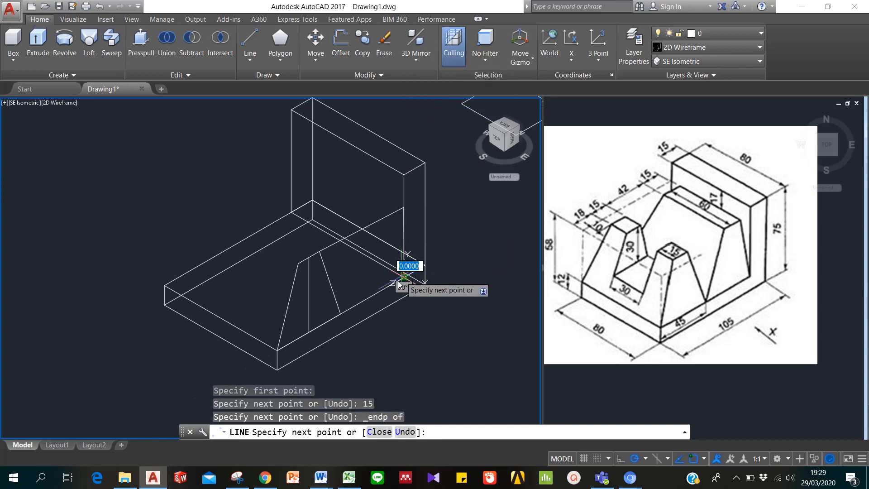
Continue the outline along the base to the front profile's rear foot, and close it with a sloped line to the rear 15-unit line.
{"action": "left_click", "coordinate": [339, 311]}
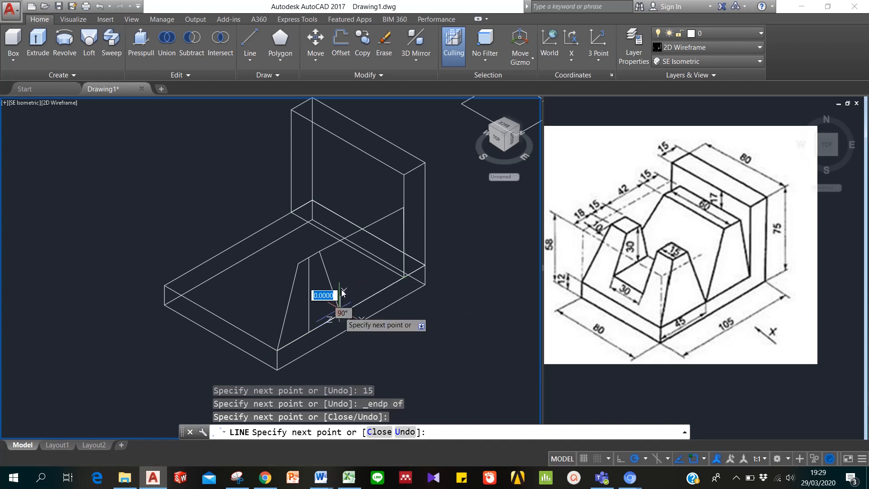
{"action": "right_click", "coordinate": [362, 224], "text": "shift"}
{"action": "left_click", "coordinate": [388, 288]}
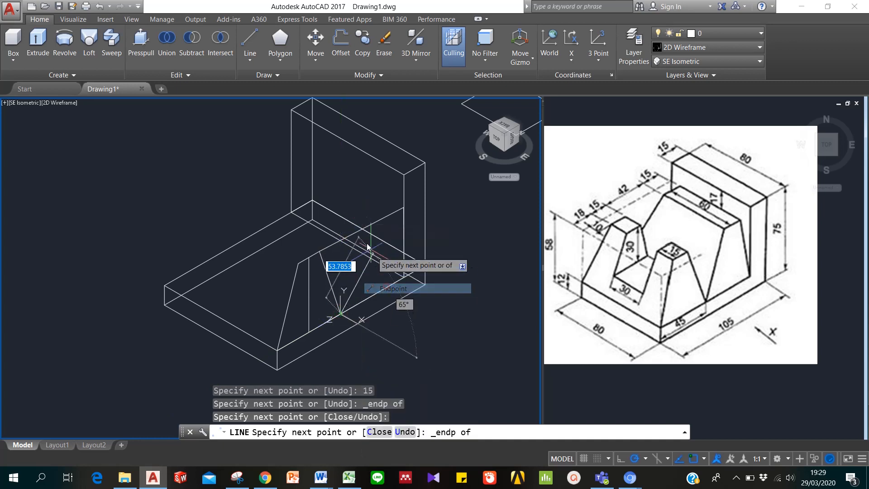
{"action": "left_click", "coordinate": [381, 220]}
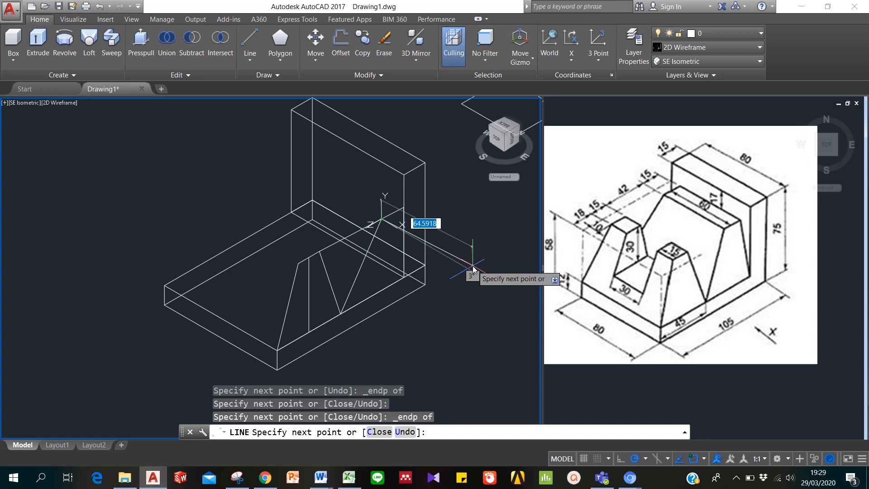
{"action": "key", "text": "Return"}
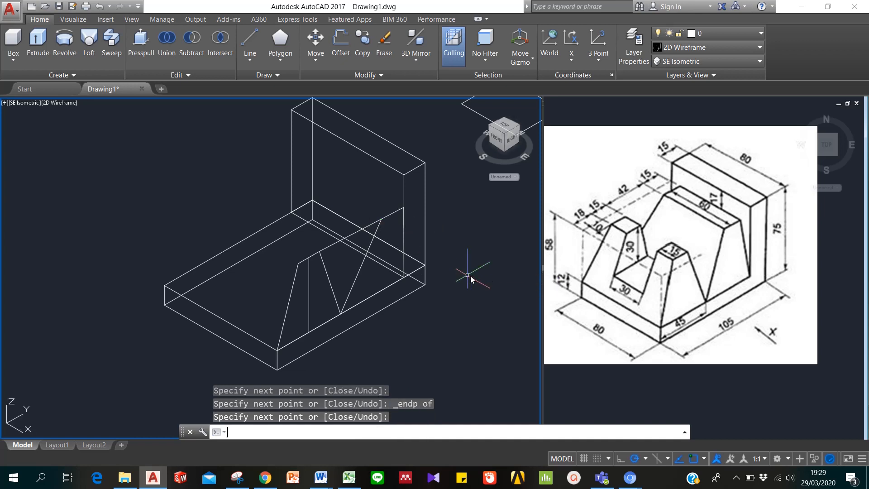
Erase the 42-unit construction line between the tops of the front and rear profiles.
{"action": "left_click", "coordinate": [370, 226]}
{"action": "key", "text": "Delete"}
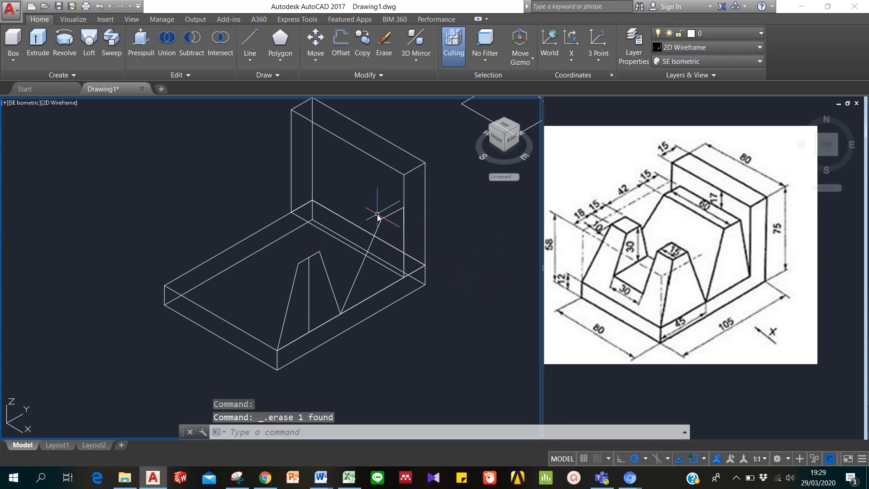
{"action": "key", "text": "Escape"}
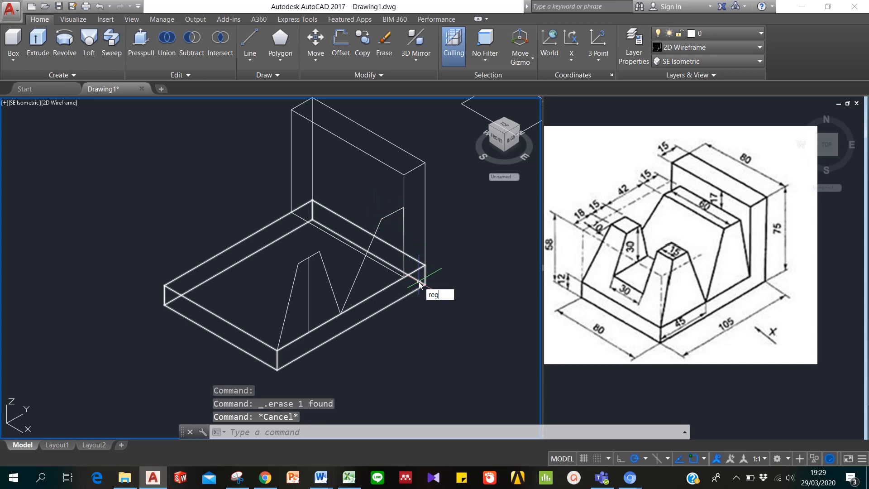
Create a region from the closed lines of the tapered front profile.
{"action": "key", "text": "Return"}
{"action": "left_click", "coordinate": [213, 194]}
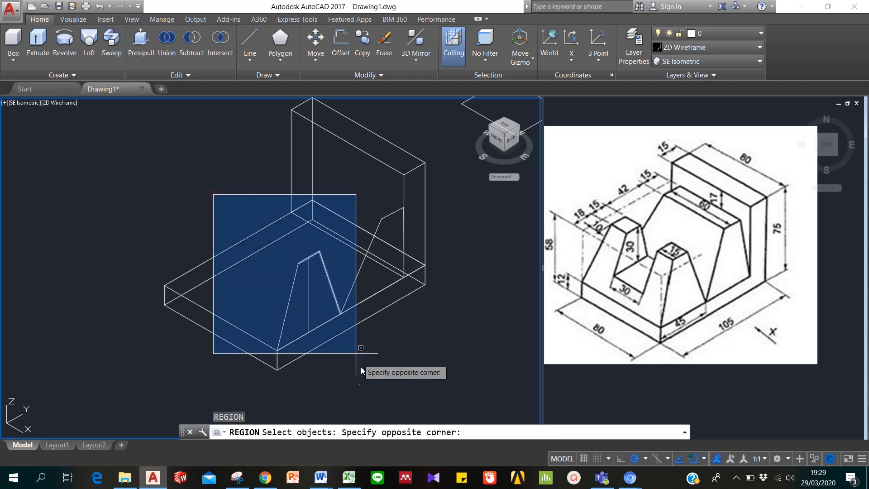
{"action": "left_click", "coordinate": [361, 368]}
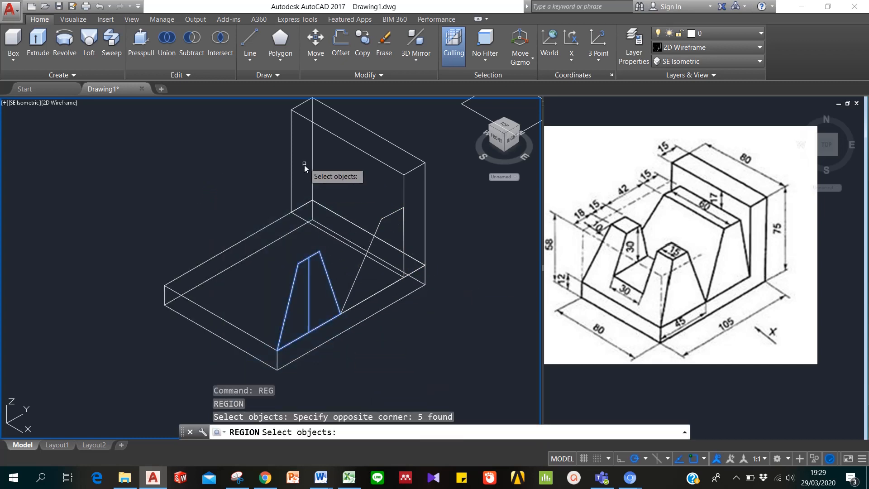
{"action": "key", "text": "Return"}
{"action": "type", "text": "re"}
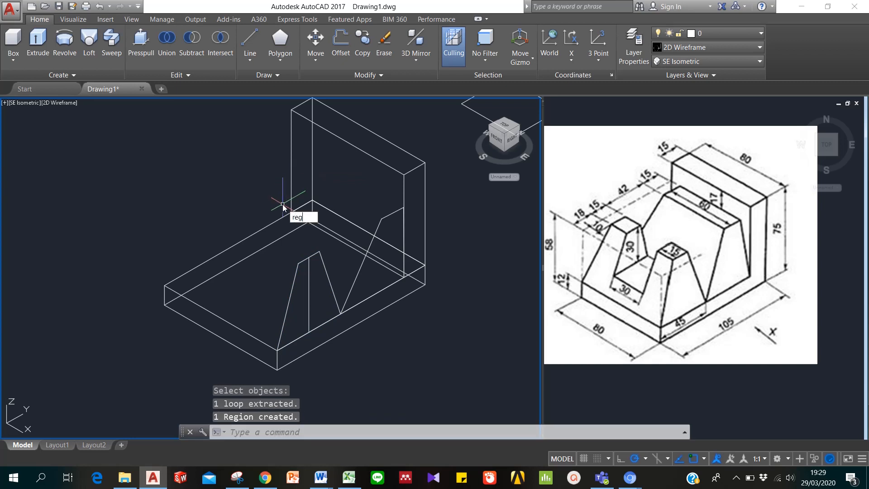
{"action": "type", "text": "g"}
{"action": "key", "text": "Return"}
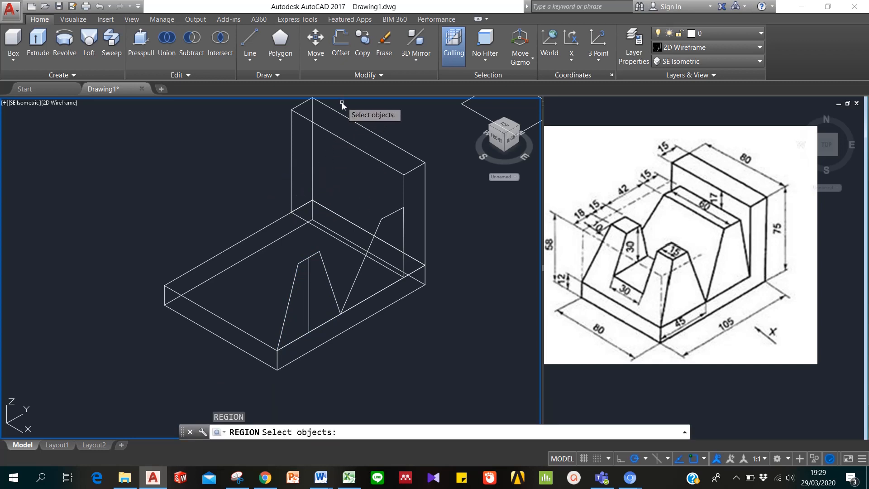
{"action": "key", "text": "Escape"}
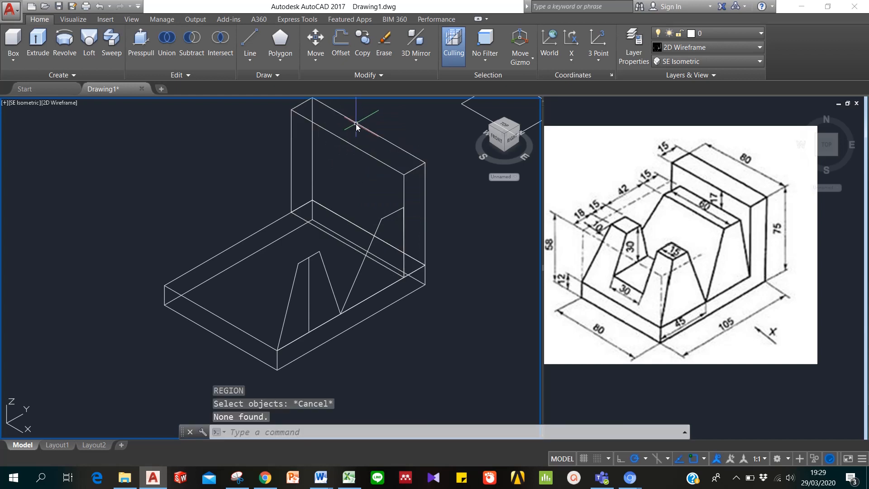
Try to create a region from the four lines of the rear tapered profile beside the wall.
{"action": "type", "text": "reg"}
{"action": "key", "text": "Return"}
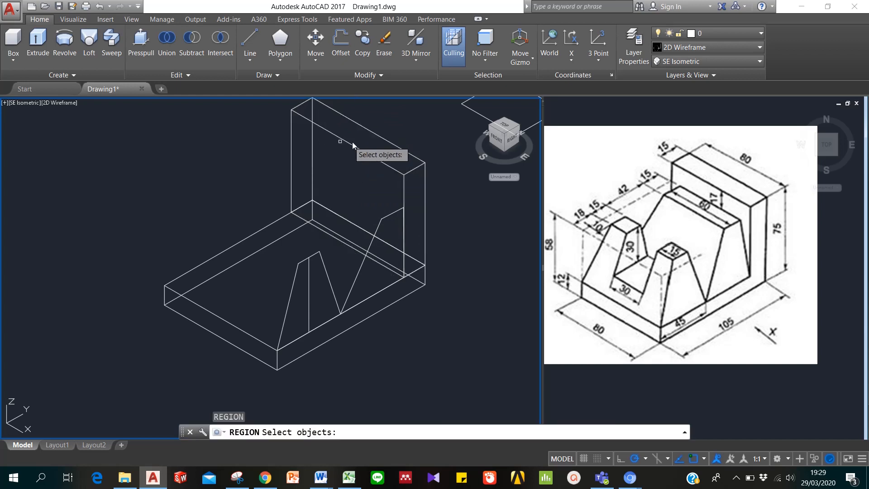
{"action": "left_click", "coordinate": [344, 104]}
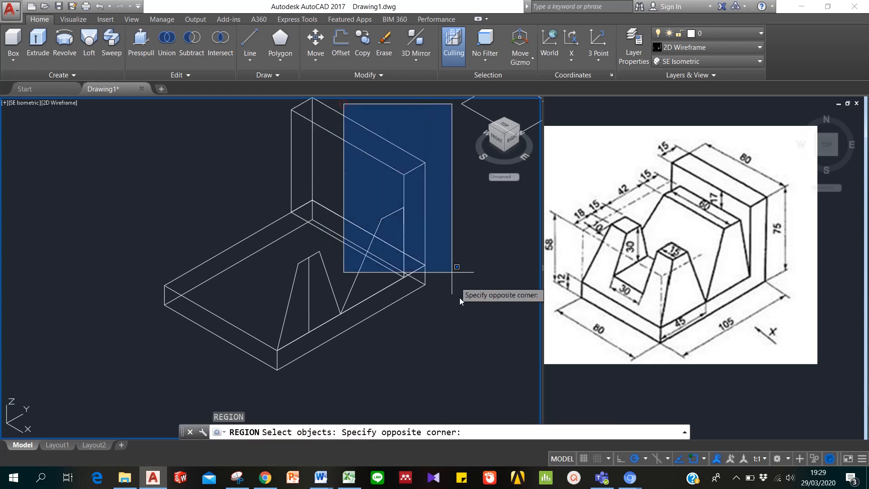
{"action": "left_click", "coordinate": [474, 334]}
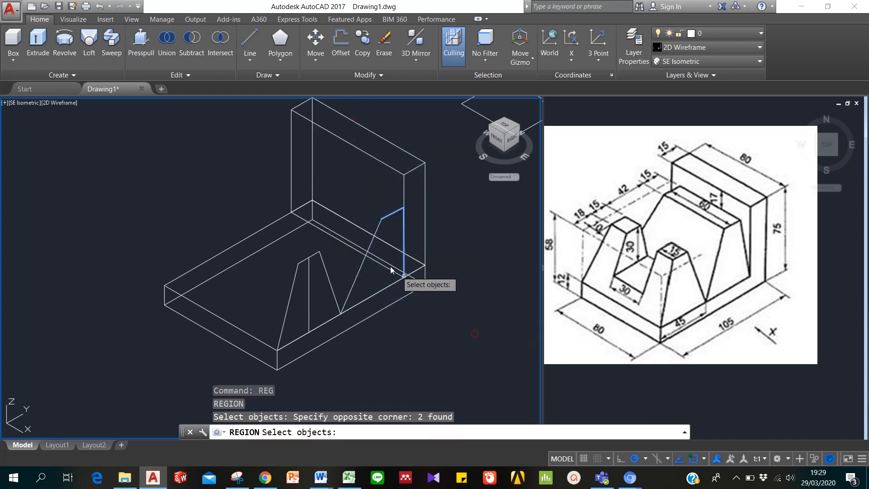
{"action": "left_click", "coordinate": [378, 225]}
{"action": "left_click", "coordinate": [261, 203]}
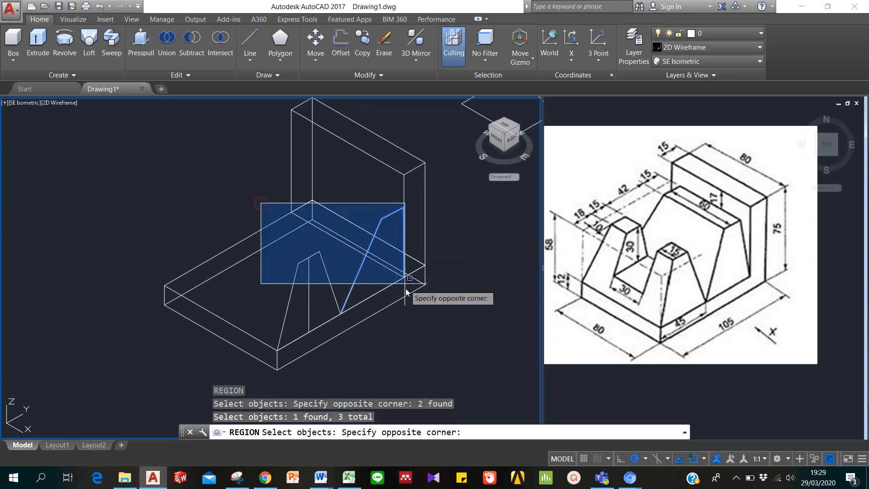
{"action": "left_click", "coordinate": [414, 316]}
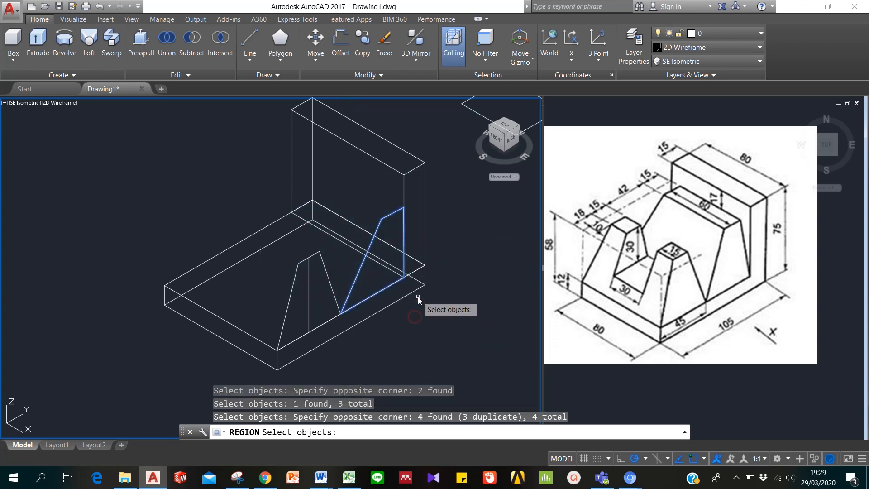
{"action": "key", "text": "Return"}
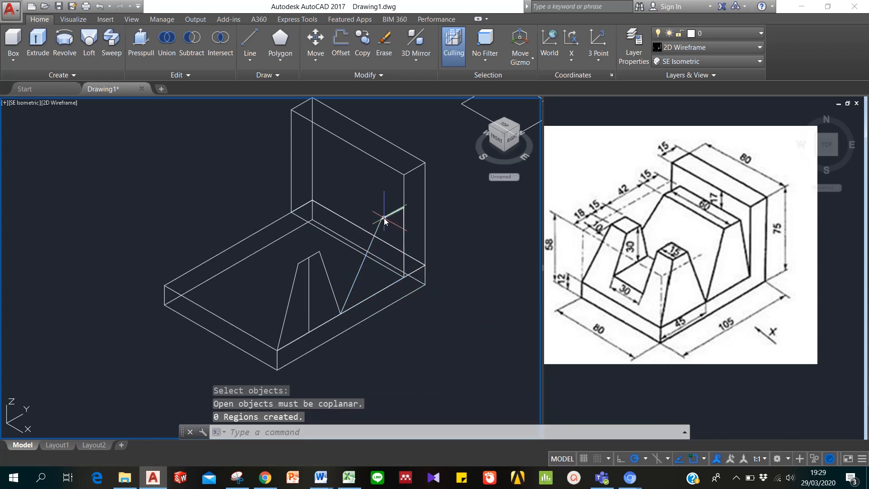
{"action": "left_click", "coordinate": [383, 220]}
{"action": "key", "text": "Escape"}
{"action": "key", "text": "Escape"}
{"action": "key", "text": "Escape"}
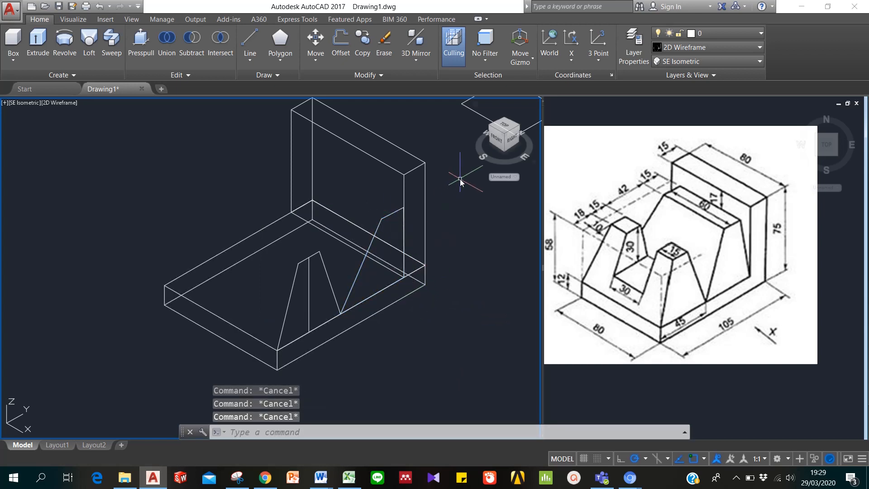
Retry the Region command on the rear profile, selecting its four lines with a single window.
{"action": "type", "text": "reg"}
{"action": "key", "text": "Return"}
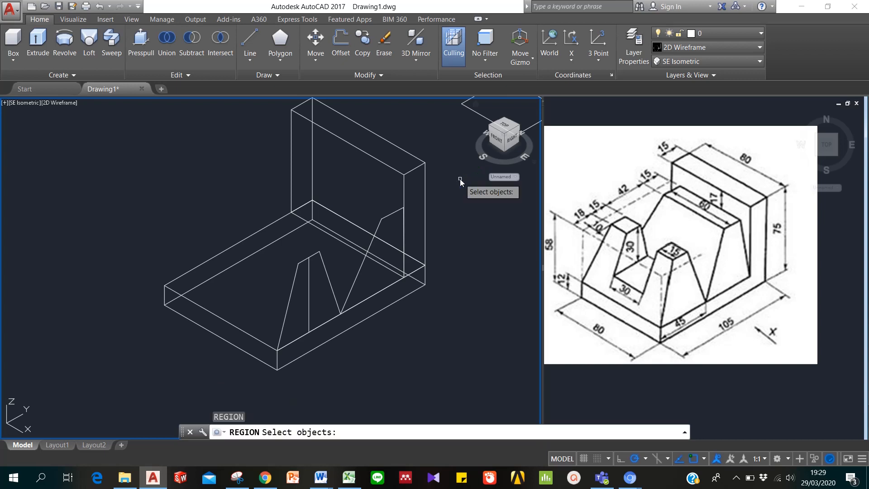
{"action": "left_click", "coordinate": [270, 106]}
{"action": "left_click", "coordinate": [440, 325]}
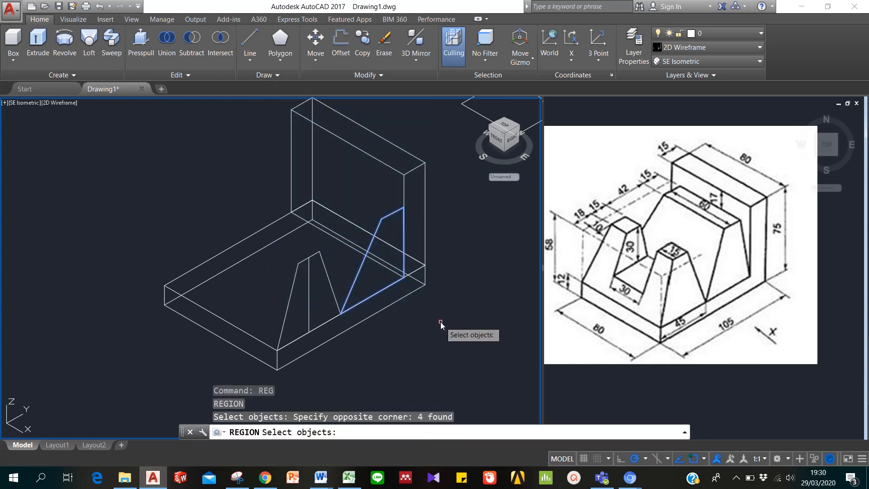
{"action": "key", "text": "Return"}
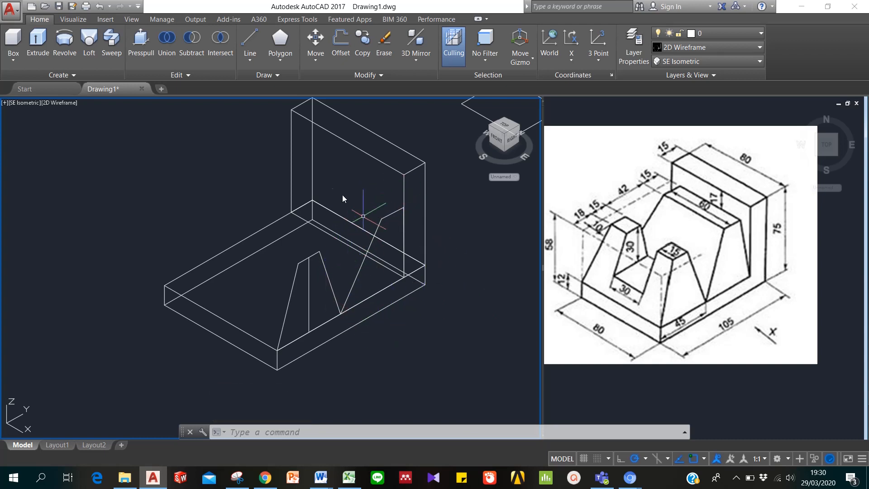
Erase the four lines of the rear tapered profile.
{"action": "key", "text": "Escape"}
{"action": "left_click", "coordinate": [259, 127]}
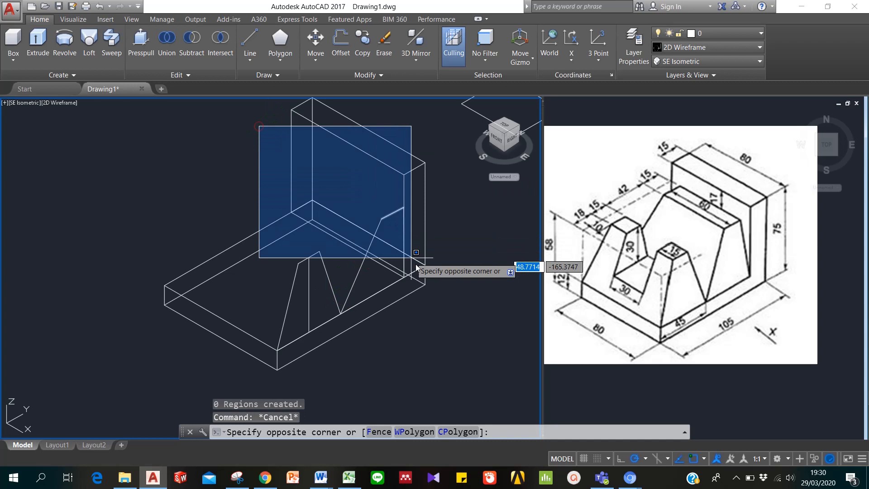
{"action": "left_click", "coordinate": [434, 325]}
{"action": "key", "text": "Delete"}
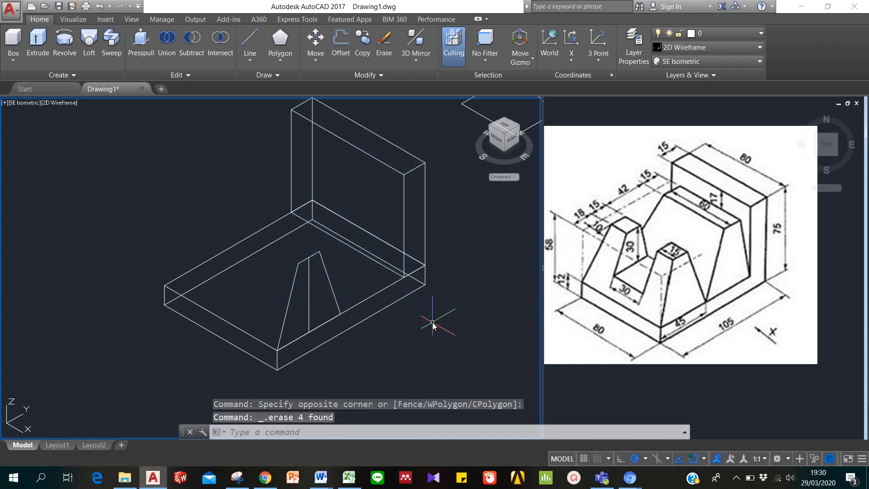
Draw a 42-unit line from the rear end of the front profile's top toward the wall, and extend it with a 15-unit line.
{"action": "type", "text": "l"}
{"action": "key", "text": "Return"}
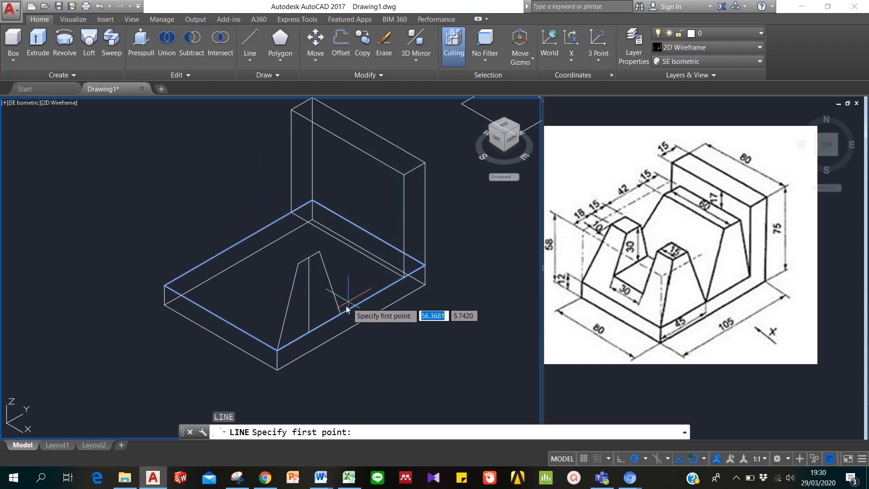
{"action": "left_click", "coordinate": [320, 250]}
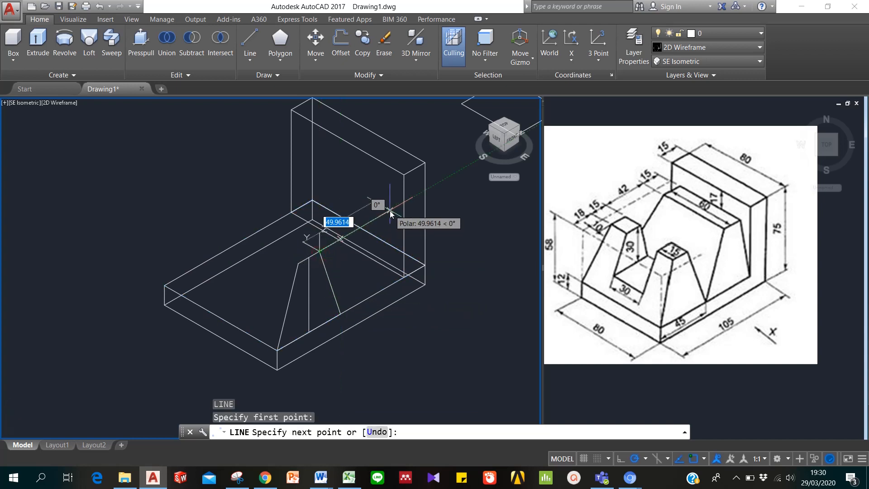
{"action": "type", "text": "42"}
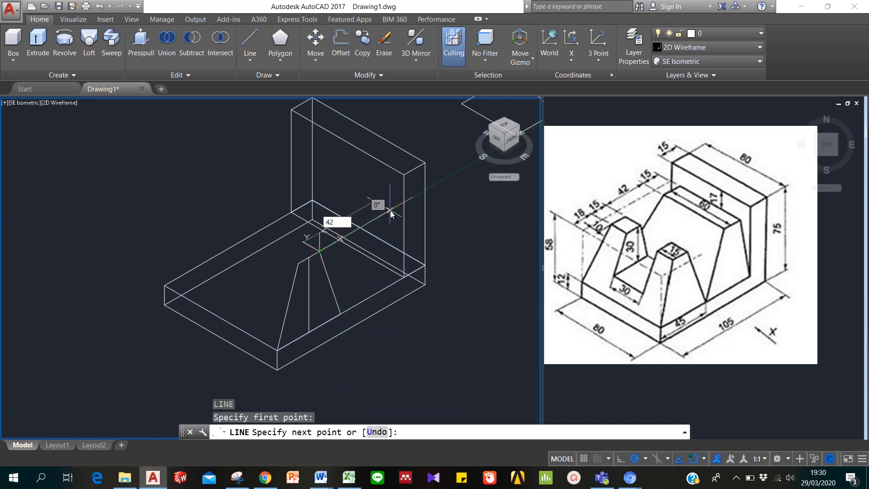
{"action": "key", "text": "Return"}
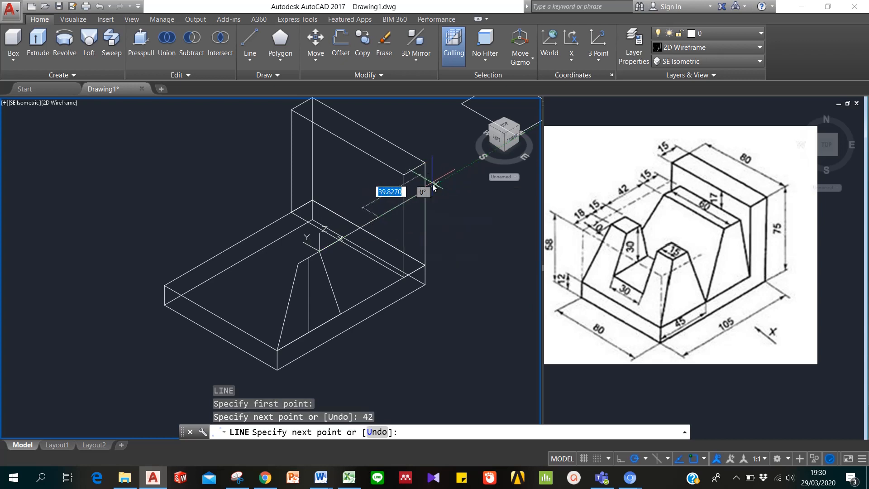
{"action": "type", "text": "15"}
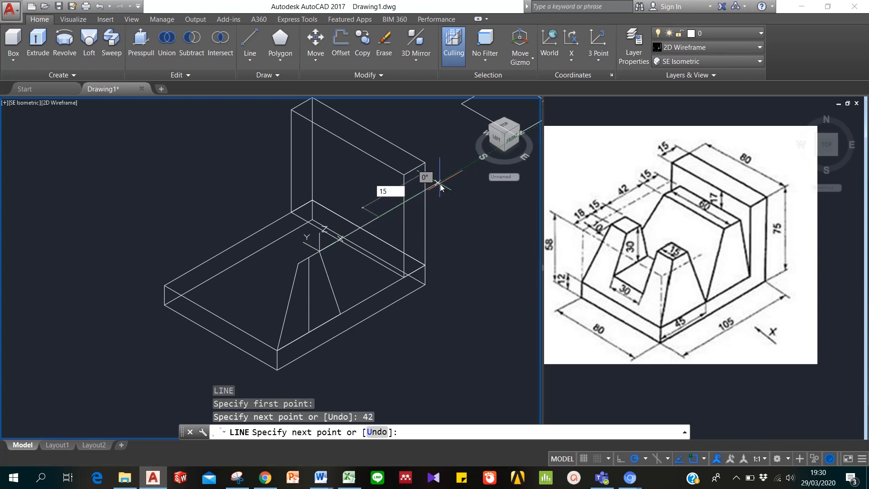
{"action": "key", "text": "Return"}
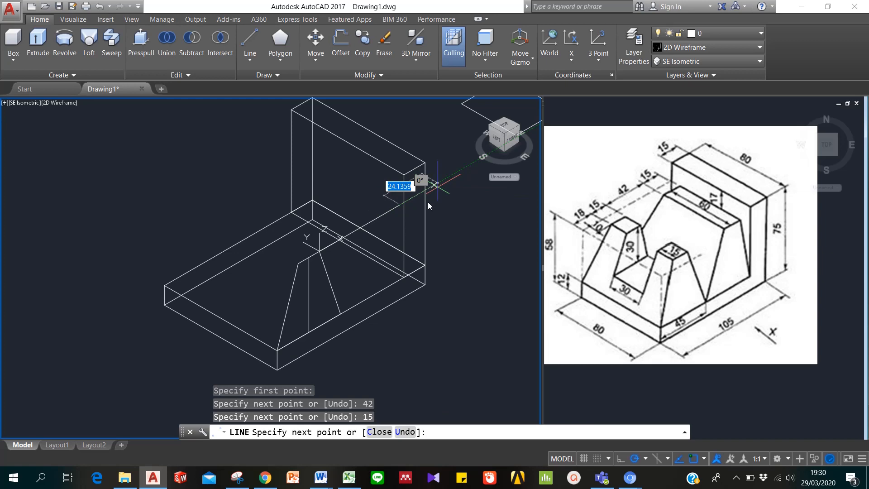
{"action": "right_click", "coordinate": [406, 275], "text": "shift"}
{"action": "left_click", "coordinate": [435, 110]}
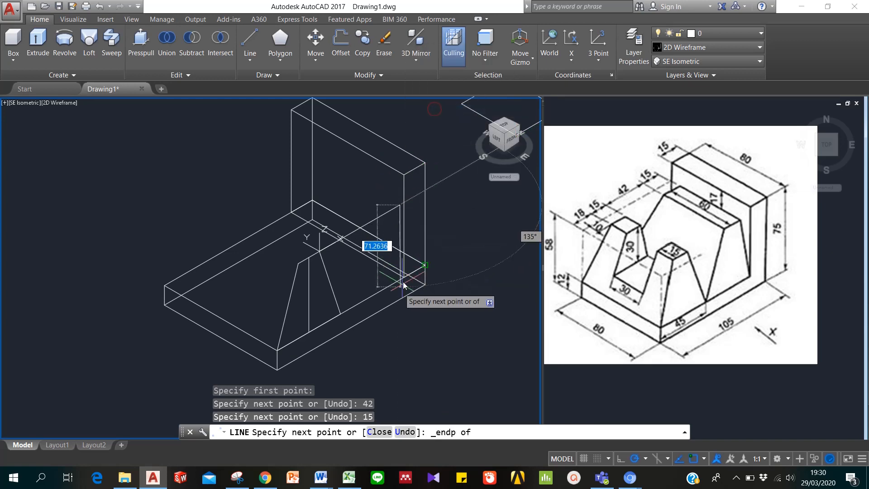
{"action": "key", "text": "Escape"}
{"action": "key", "text": "Escape"}
{"action": "key", "text": "Escape"}
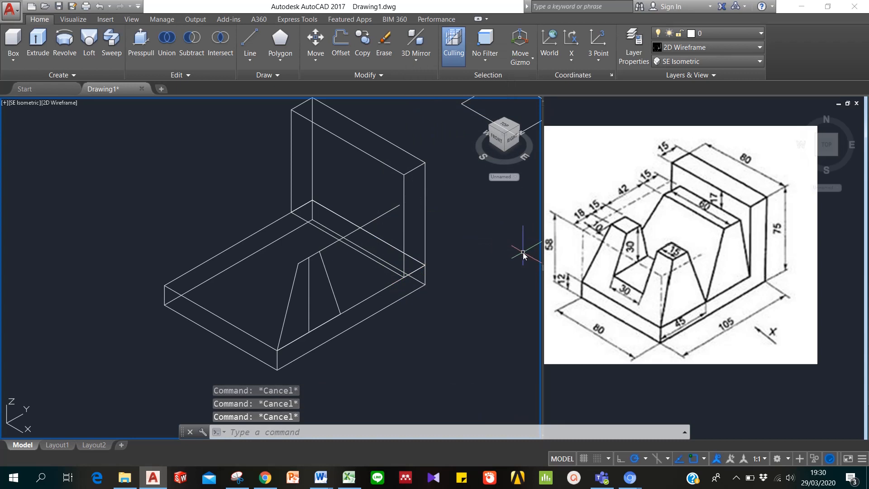
Draw a 45-unit line along the base from the front profile's rear foot, and continue it up to the far end of the 15-unit line.
{"action": "key", "text": "Return"}
{"action": "left_click", "coordinate": [340, 317]}
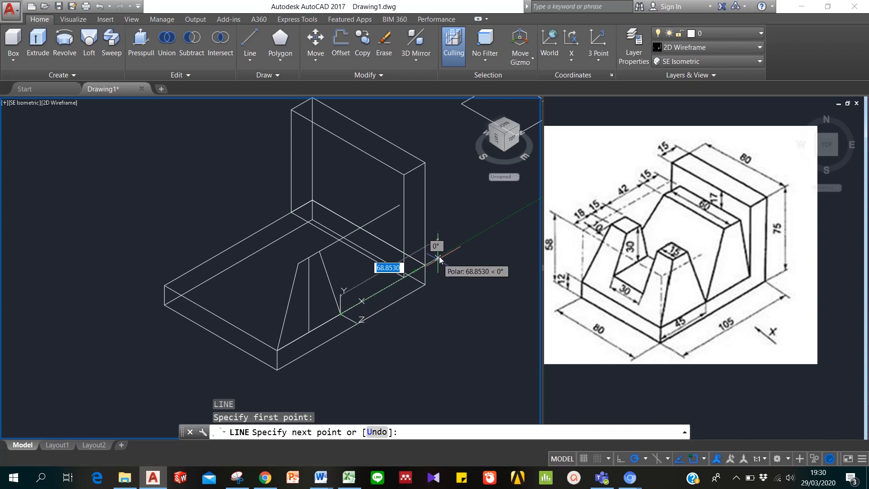
{"action": "type", "text": "45"}
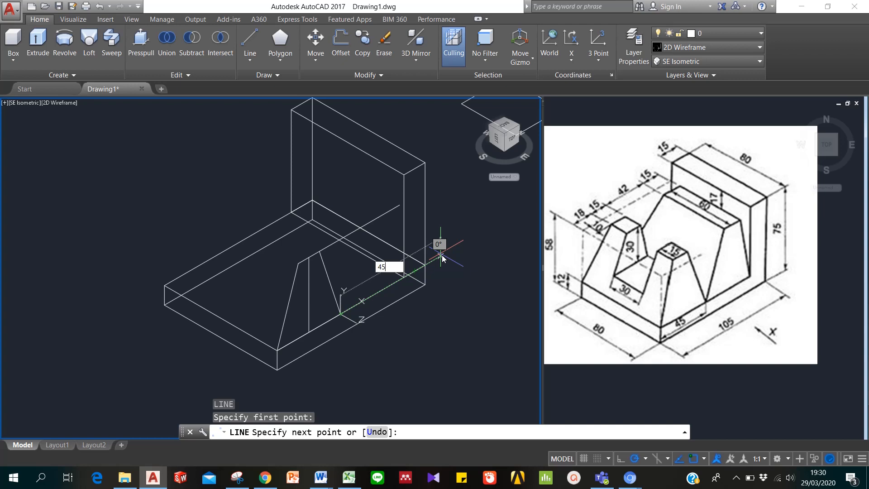
{"action": "key", "text": "Return"}
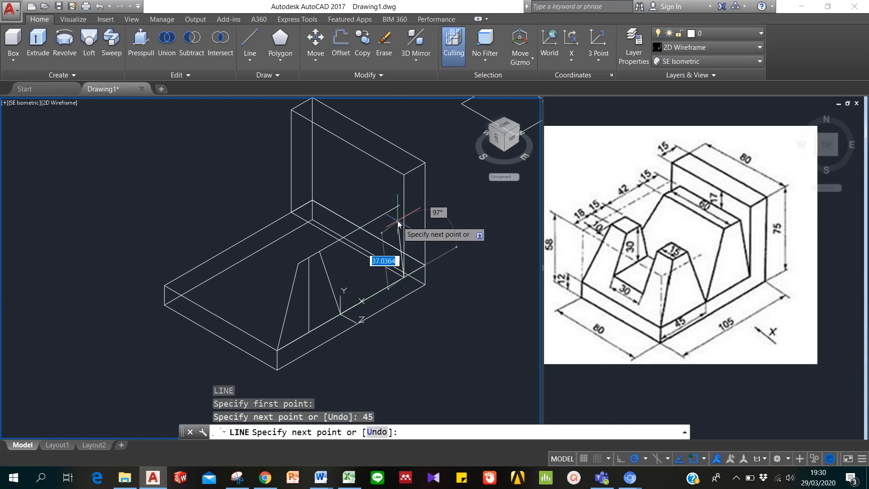
{"action": "left_click", "coordinate": [399, 206]}
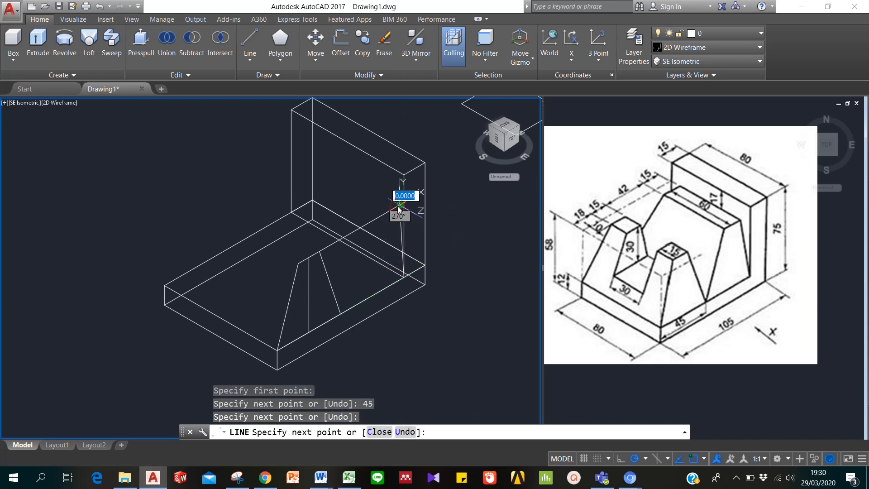
{"action": "key", "text": "Return"}
{"action": "key", "text": "Escape"}
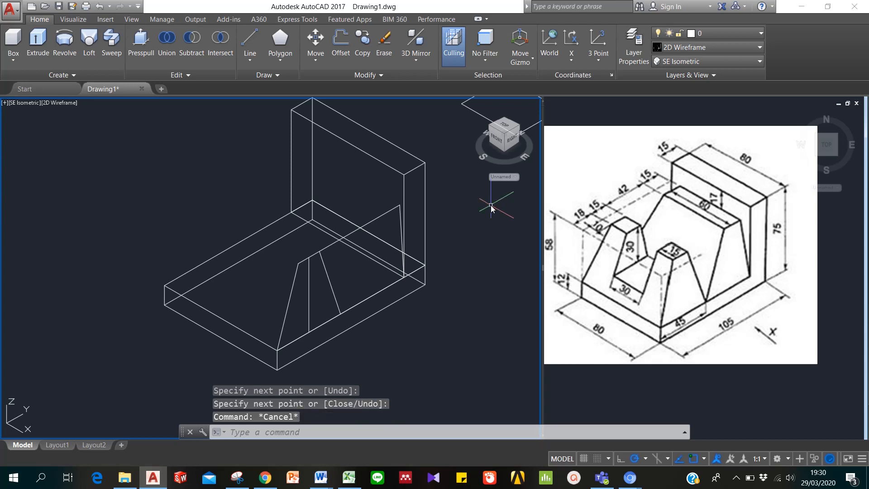
Close the rear profile with a sloped line from the junction of the 42- and 15-unit lines to the front profile's rear foot.
{"action": "type", "text": "l"}
{"action": "key", "text": "Return"}
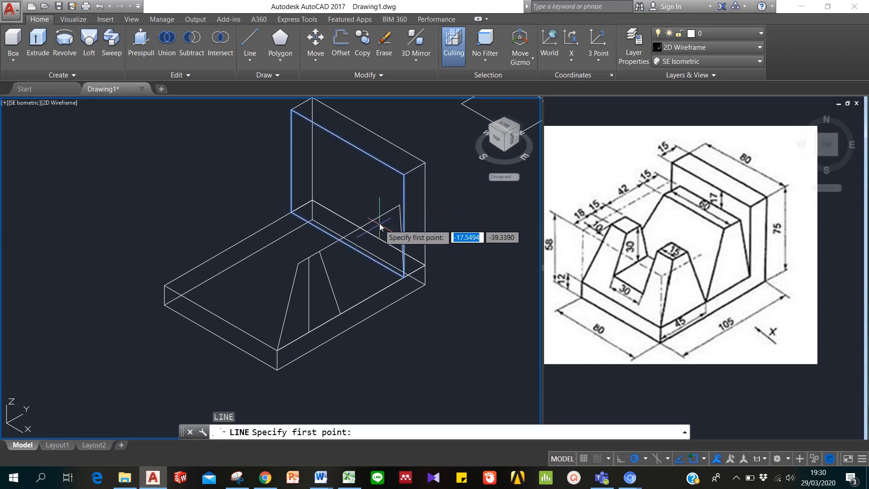
{"action": "left_click", "coordinate": [379, 223]}
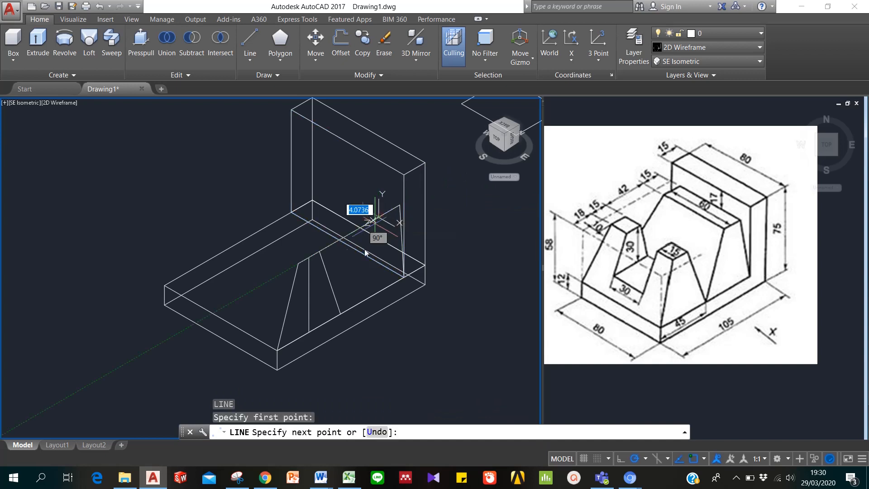
{"action": "left_click", "coordinate": [340, 313]}
{"action": "key", "text": "Return"}
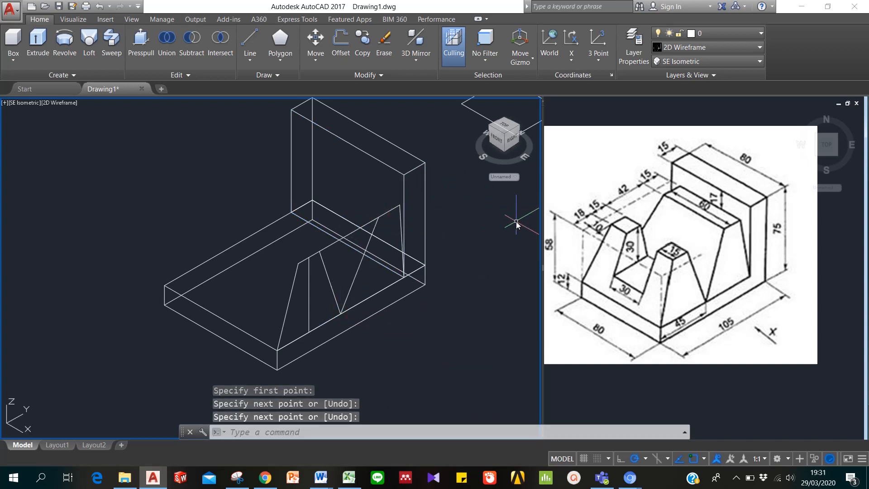
{"action": "key", "text": "Escape"}
Erase the 42-unit construction line between the tops of the front and rear profiles.
{"action": "type", "text": "r"}
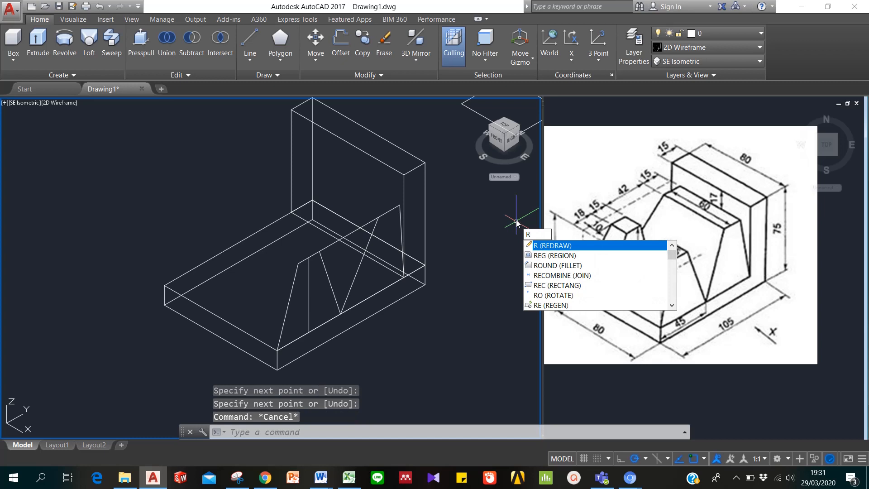
{"action": "key", "text": "Escape"}
{"action": "key", "text": "Escape"}
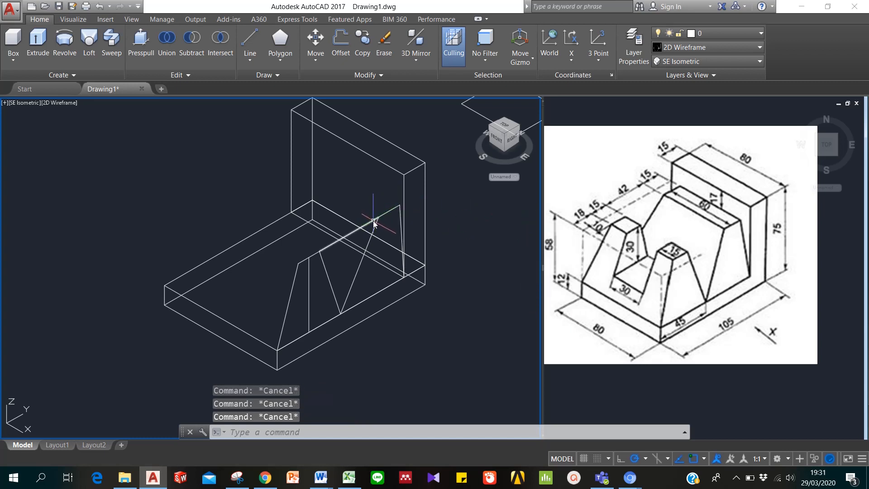
{"action": "left_click", "coordinate": [374, 223]}
{"action": "key", "text": "Delete"}
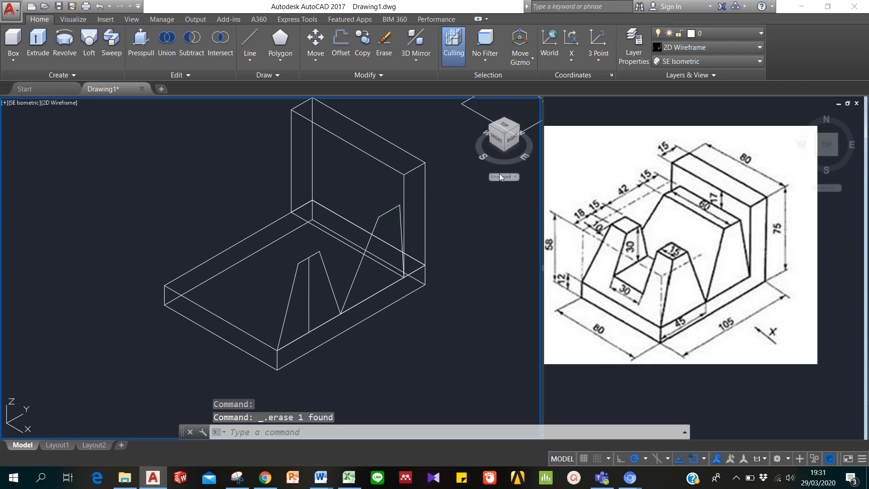
Create a region from the four closed lines of the redrawn rear tapered profile.
{"action": "key", "text": "Escape"}
{"action": "key", "text": "Escape"}
{"action": "type", "text": "region"}
{"action": "key", "text": "Return"}
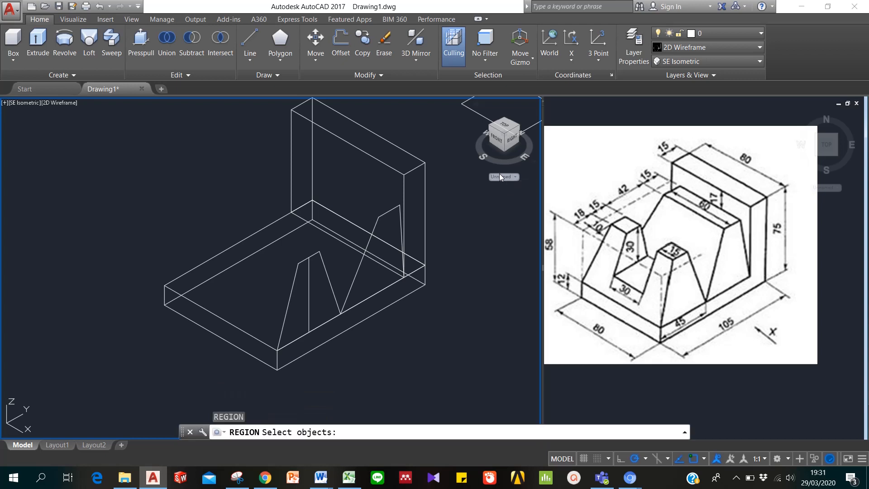
{"action": "left_click", "coordinate": [269, 116]}
{"action": "left_click", "coordinate": [432, 319]}
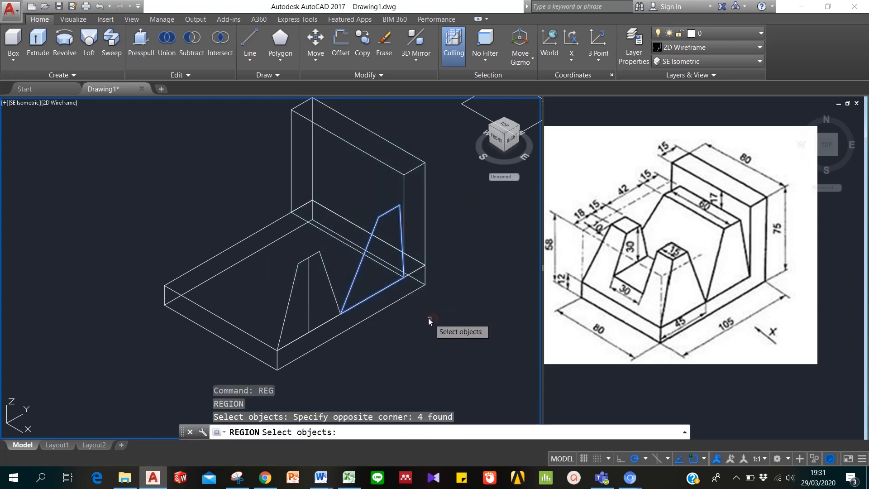
{"action": "key", "text": "Return"}
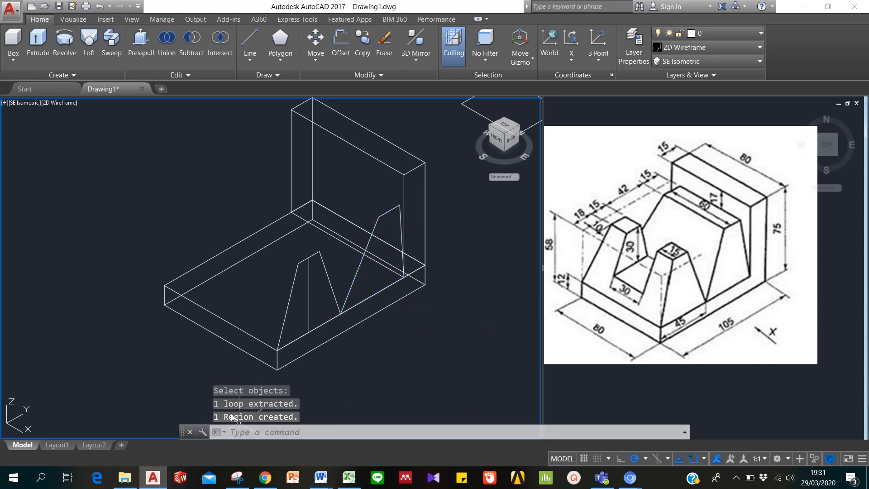
{"action": "key", "text": "Escape"}
{"action": "type", "text": "e"}
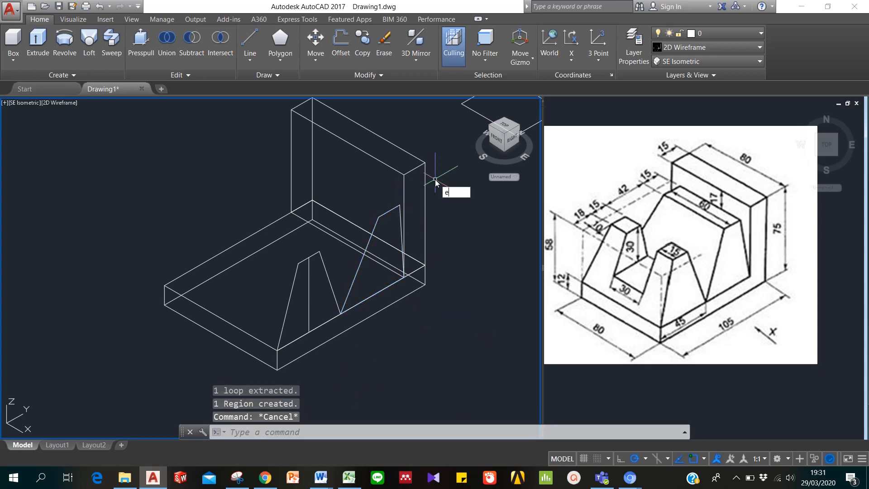
{"action": "type", "text": "xt"}
{"action": "key", "text": "Return"}
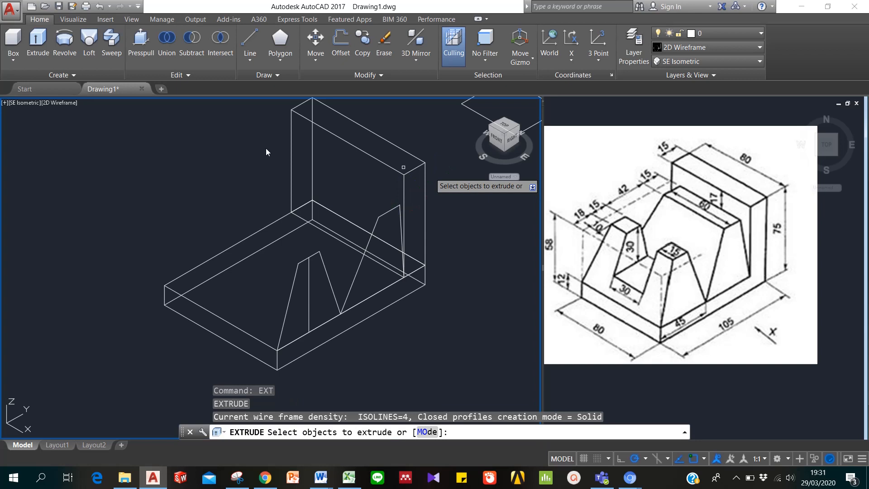
{"action": "left_click", "coordinate": [227, 205]}
{"action": "left_click", "coordinate": [379, 387]}
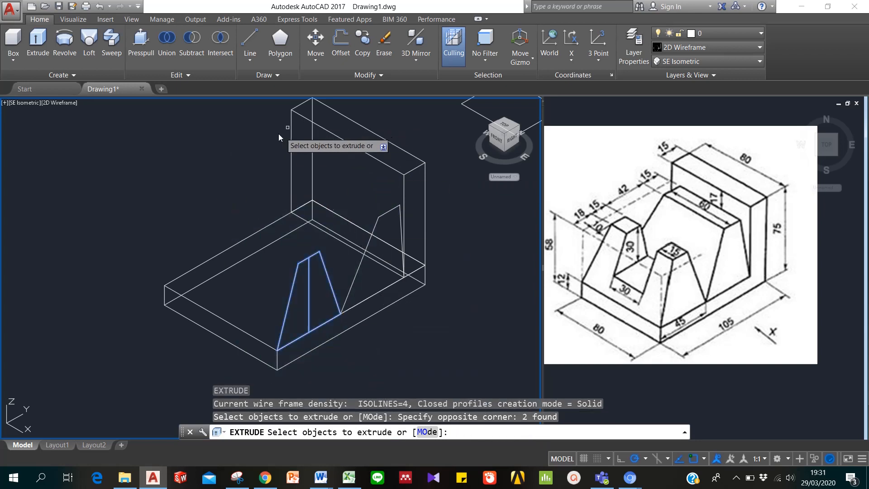
{"action": "left_click", "coordinate": [259, 137]}
{"action": "left_click", "coordinate": [446, 324]}
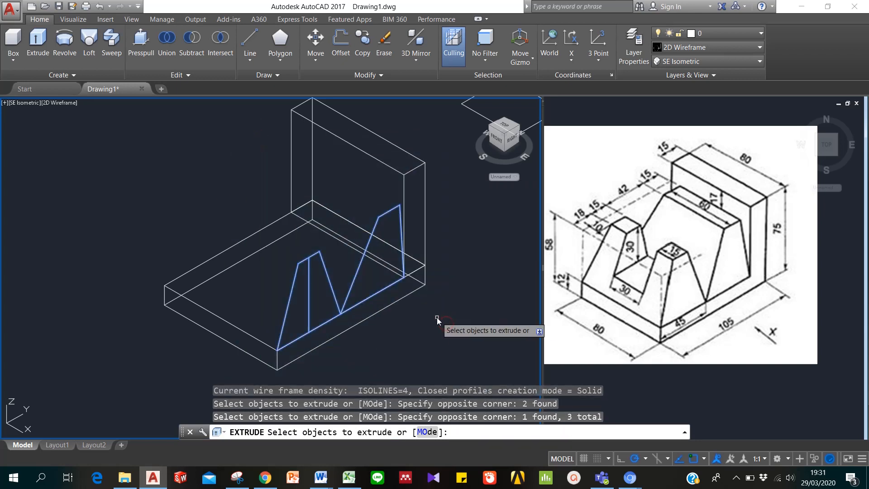
{"action": "key", "text": "Return"}
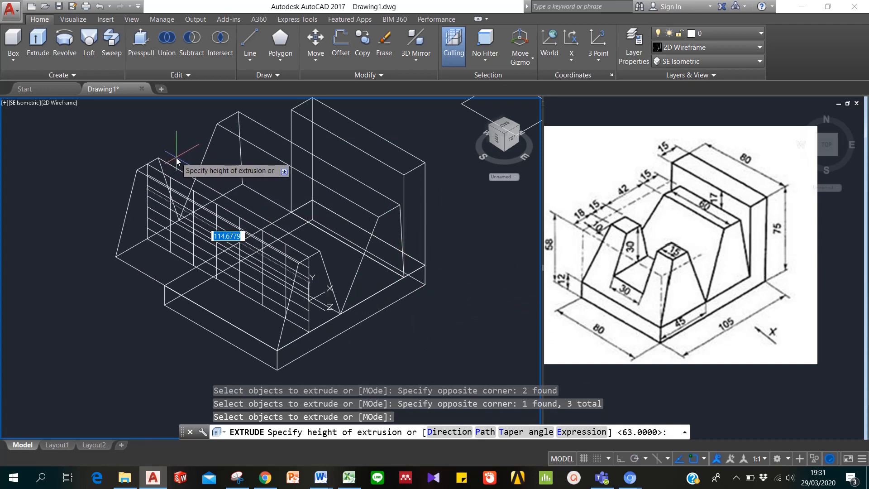
{"action": "key", "text": "Escape"}
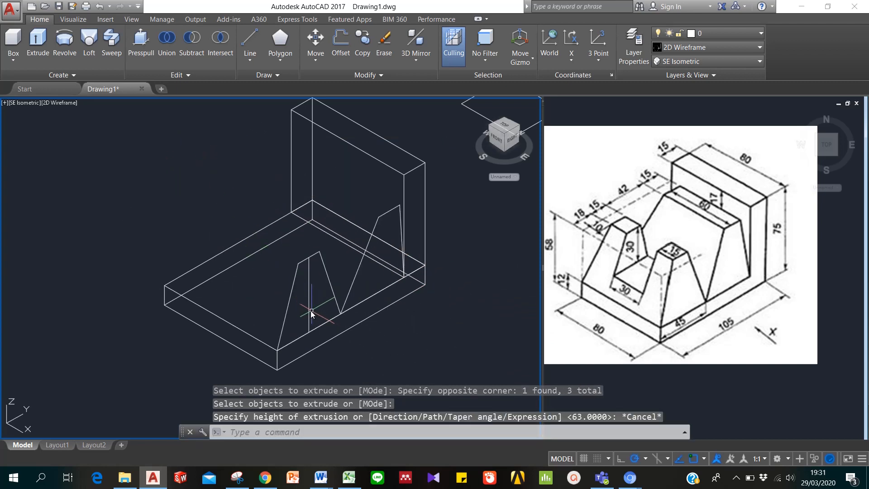
Erase the vertical construction line inside the front tapered profile.
{"action": "left_click", "coordinate": [306, 309]}
{"action": "key", "text": "Escape"}
{"action": "left_click", "coordinate": [310, 313]}
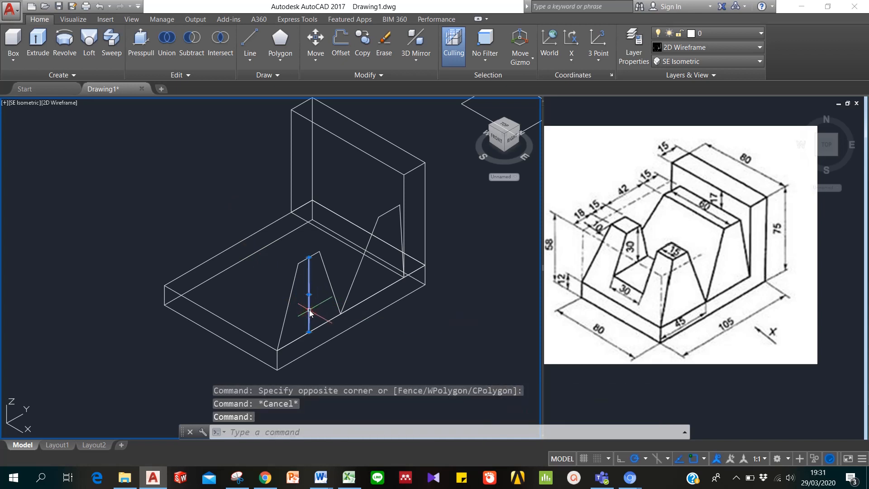
{"action": "key", "text": "Delete"}
{"action": "key", "text": "Escape"}
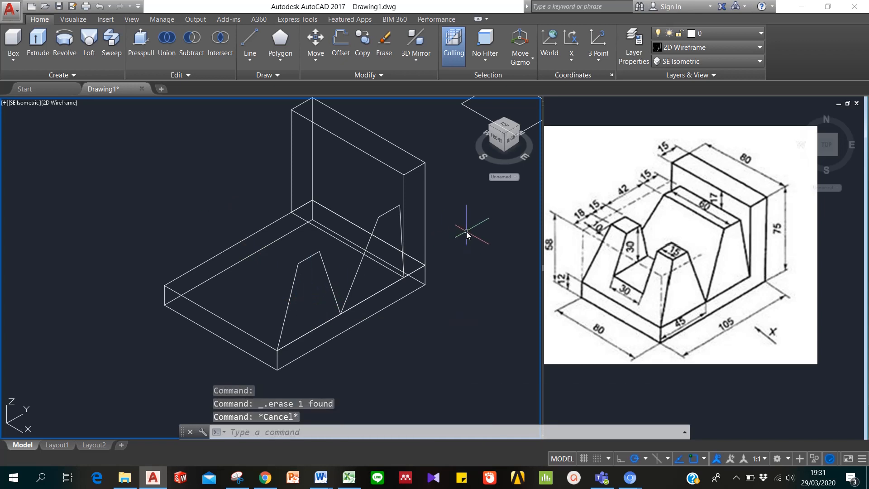
Try to create regions again from the front and rear tapered profiles.
{"action": "key", "text": "Return"}
{"action": "left_click", "coordinate": [176, 162]}
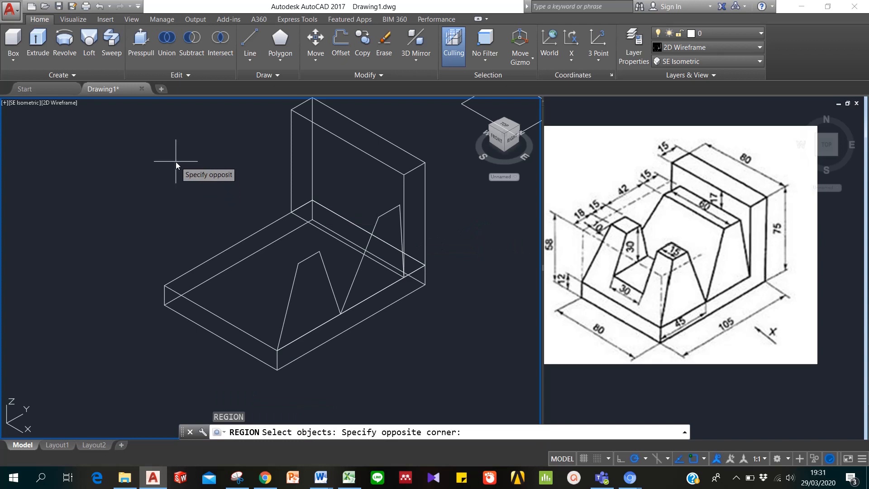
{"action": "left_click", "coordinate": [426, 368]}
{"action": "key", "text": "Return"}
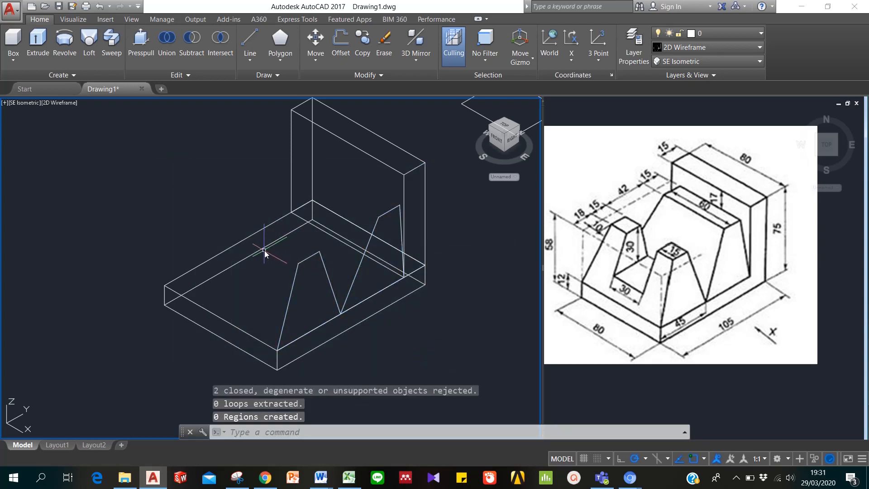
{"action": "key", "text": "Escape"}
{"action": "key", "text": "Escape"}
{"action": "key", "text": "Escape"}
{"action": "key", "text": "Return"}
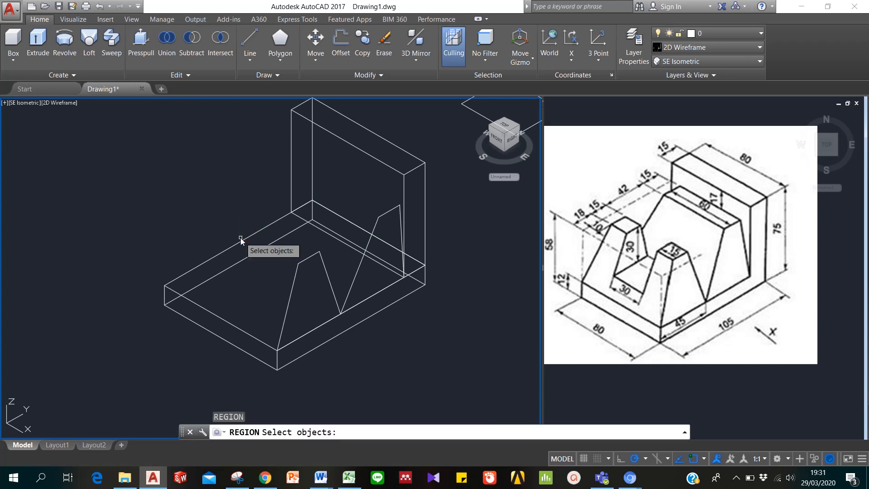
{"action": "left_click", "coordinate": [211, 175]}
{"action": "left_click", "coordinate": [442, 390]}
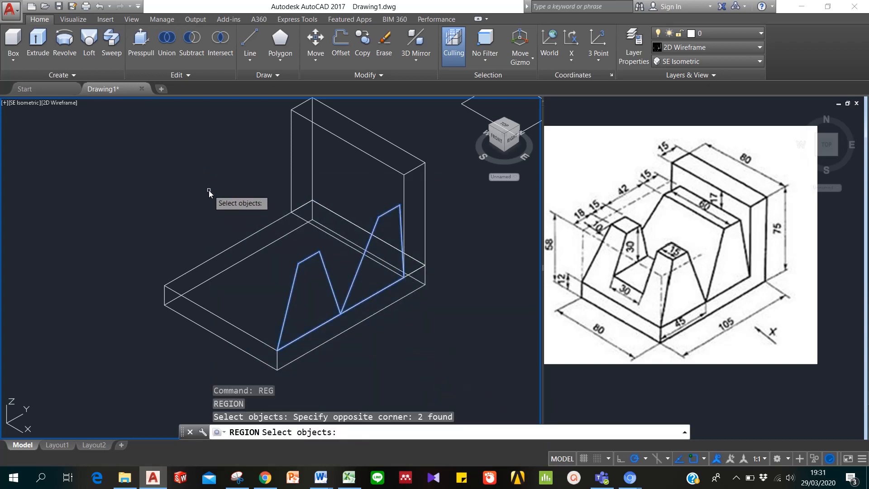
{"action": "key", "text": "Return"}
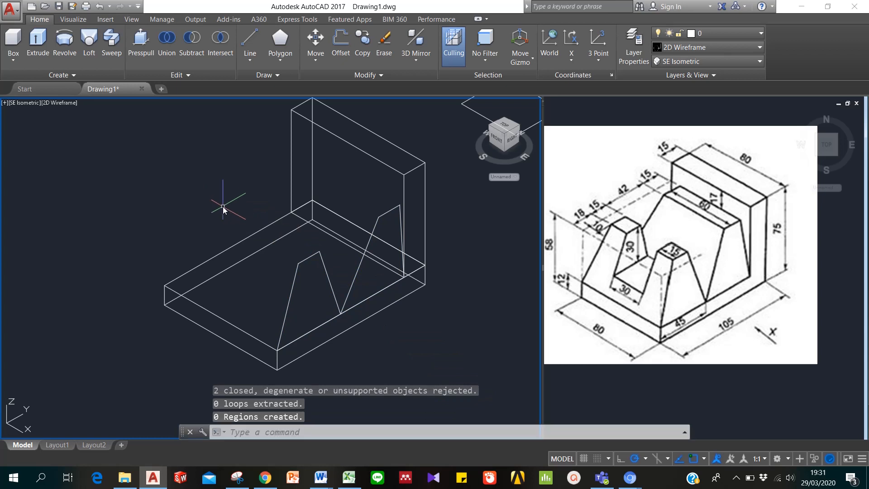
{"action": "key", "text": "Escape"}
{"action": "type", "text": "re"}
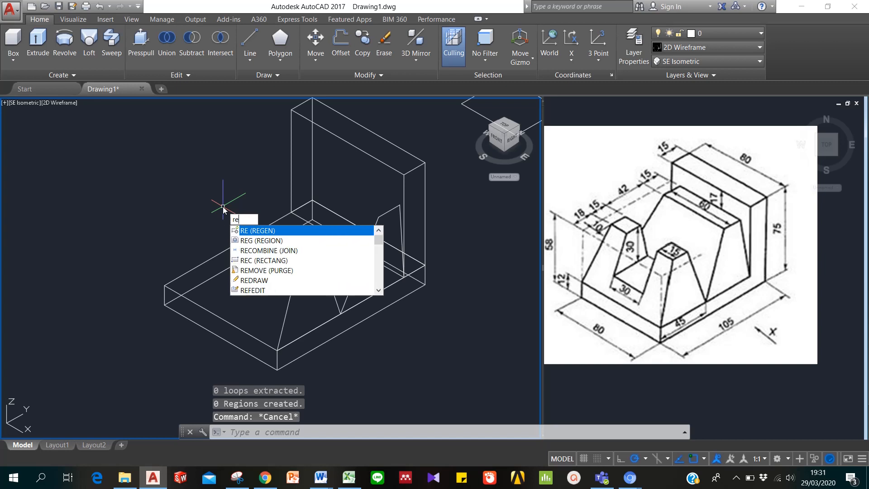
{"action": "key", "text": "BackSpace"}
{"action": "key", "text": "BackSpace"}
Extrude the front and rear tapered profile regions together by 80 units across the width of the base.
{"action": "type", "text": "Ex"}
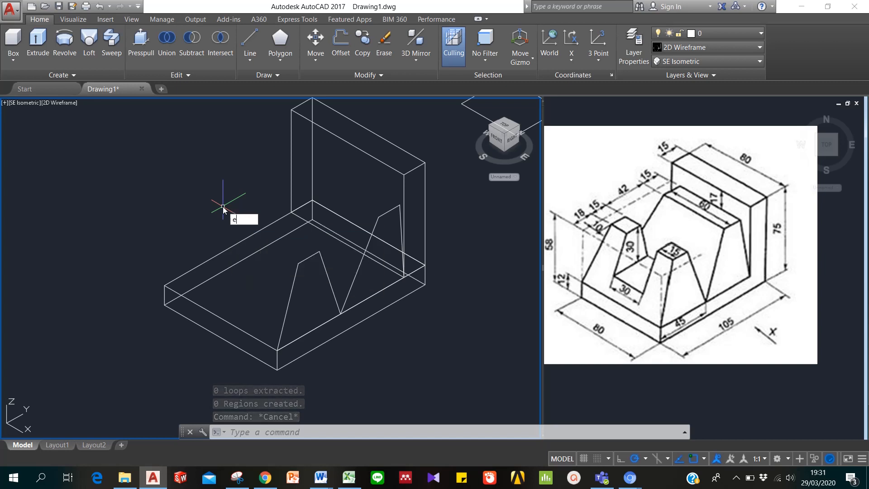
{"action": "type", "text": "t"}
{"action": "key", "text": "Return"}
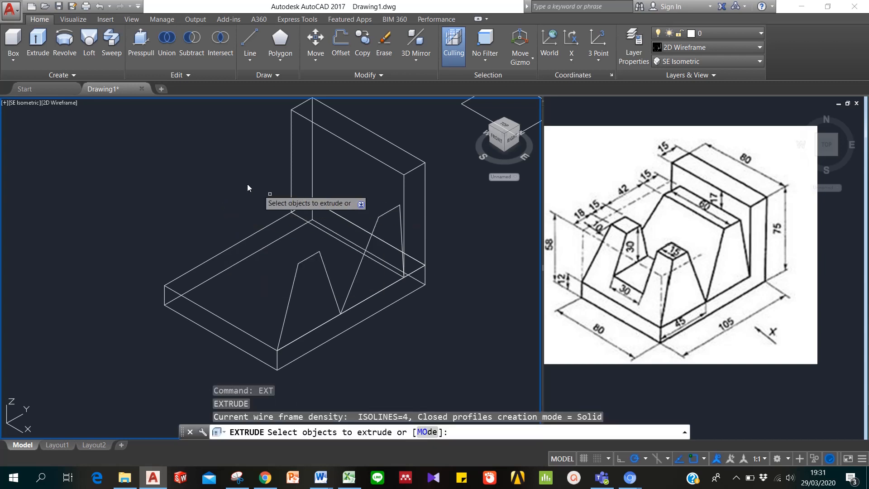
{"action": "left_click", "coordinate": [218, 185]}
{"action": "left_click", "coordinate": [459, 389]}
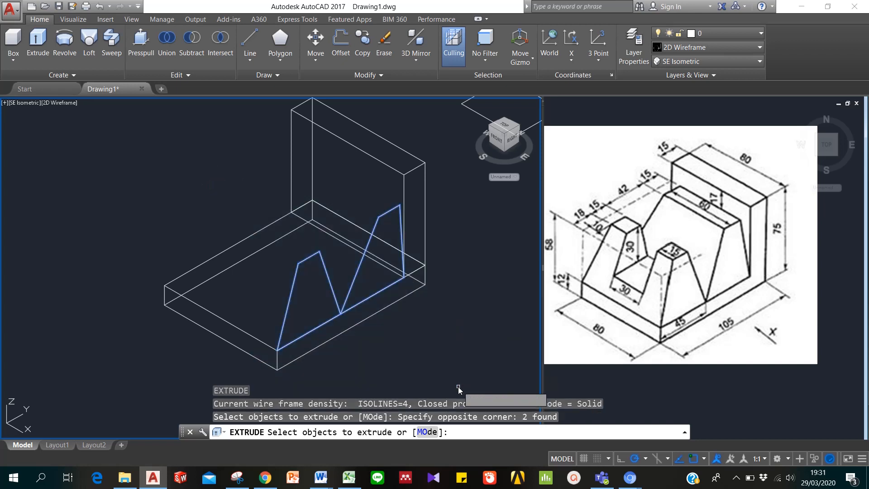
{"action": "right_click", "coordinate": [445, 290]}
{"action": "left_click", "coordinate": [452, 277]}
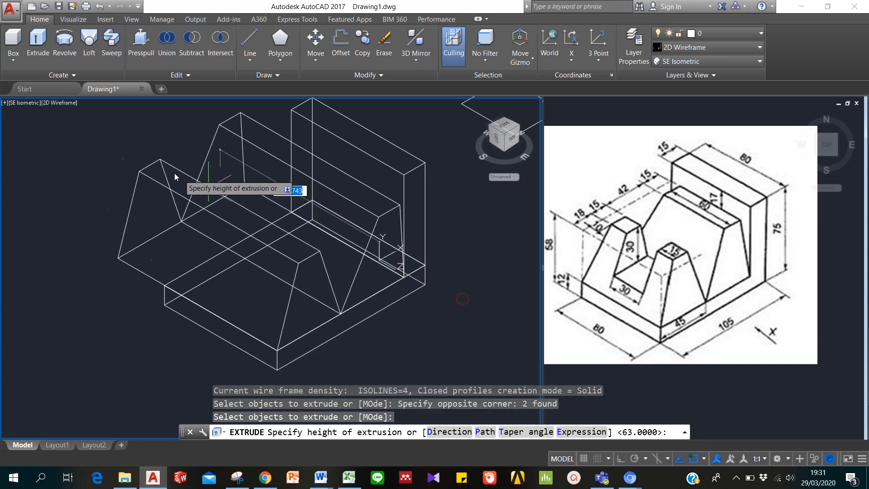
{"action": "type", "text": "80"}
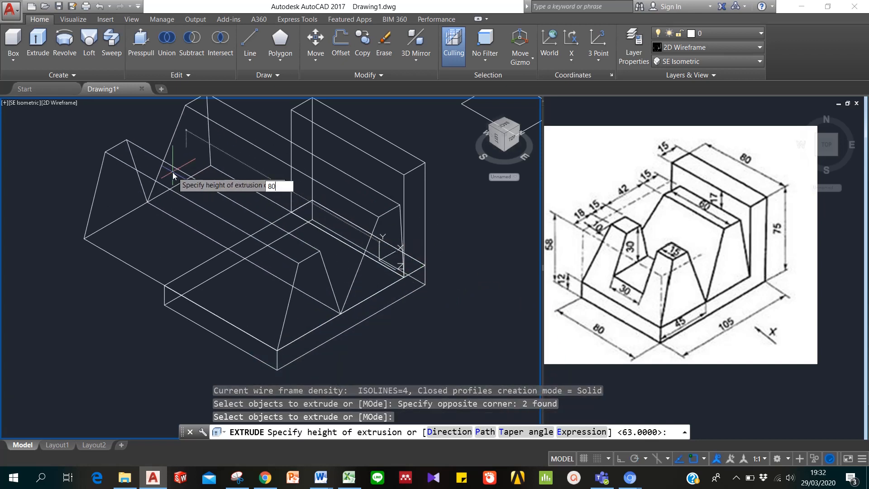
{"action": "key", "text": "Return"}
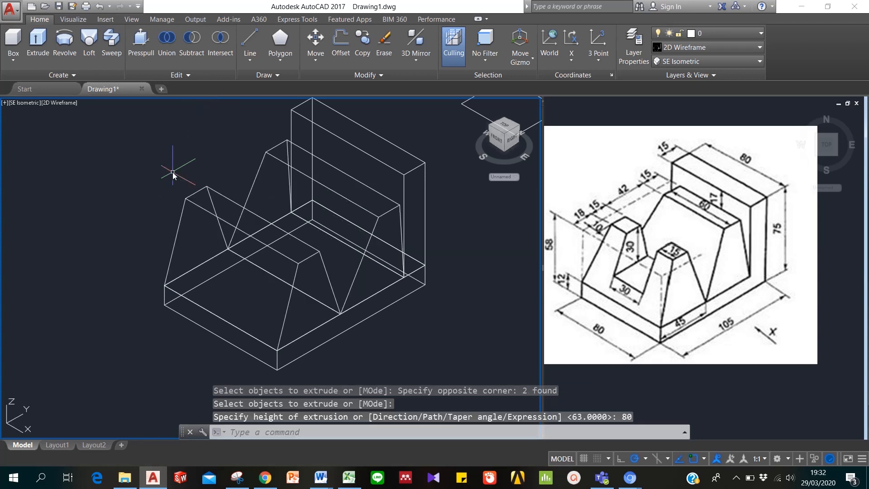
Display the model with its hidden lines removed using the Hide command.
{"action": "key", "text": "Escape"}
{"action": "type", "text": "hid"}
{"action": "key", "text": "Return"}
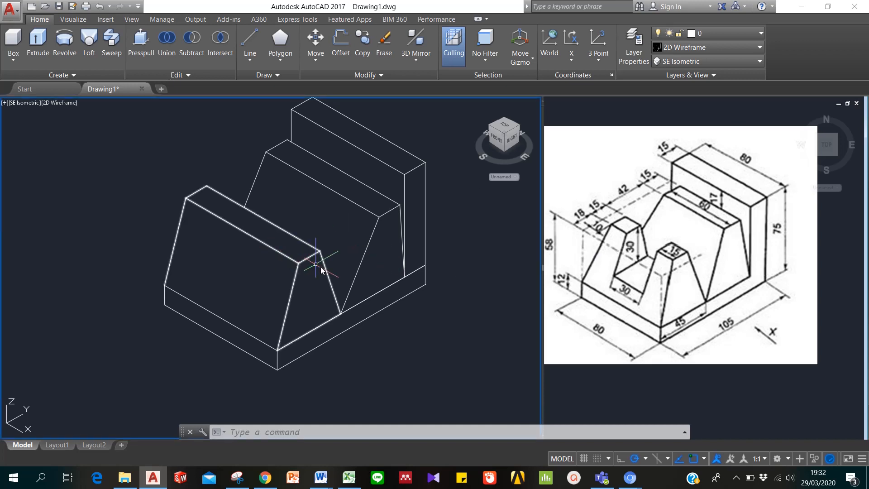
Try to draw a 10-unit line from the near top corner of the front tapered block along its top edge.
{"action": "type", "text": "l"}
{"action": "key", "text": "Return"}
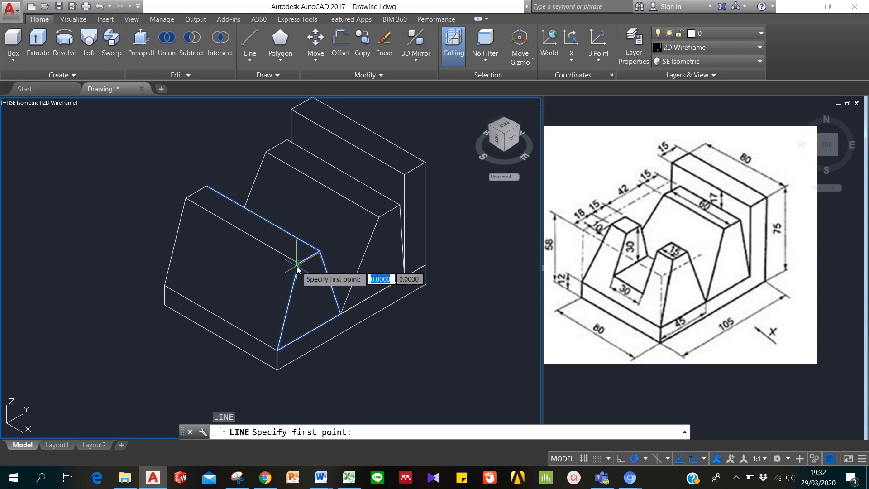
{"action": "left_click", "coordinate": [319, 250]}
{"action": "type", "text": "1"}
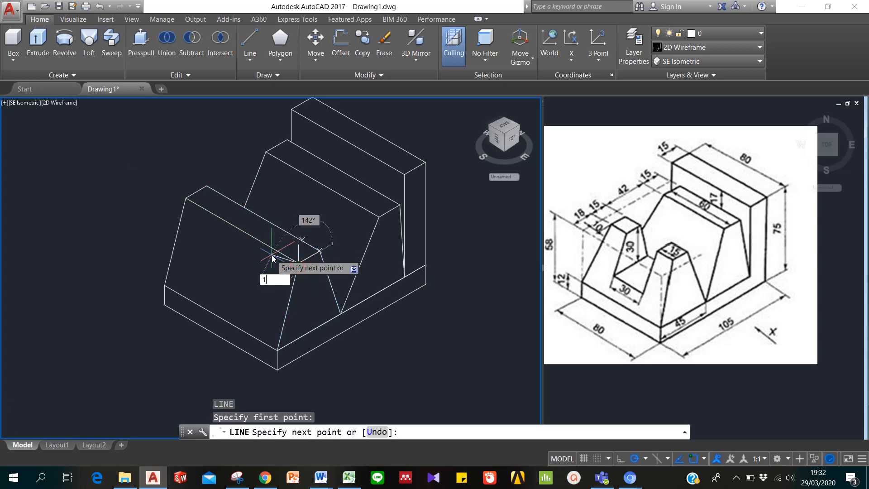
{"action": "key", "text": "Return"}
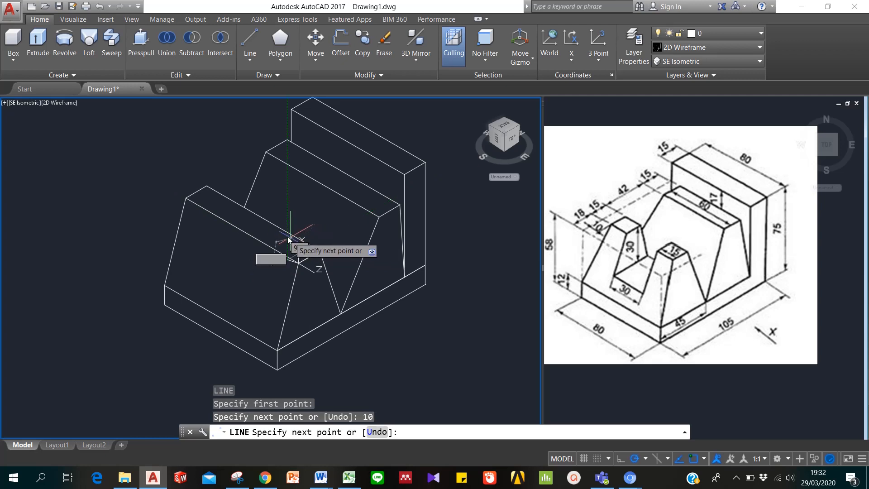
{"action": "key", "text": "Escape"}
{"action": "key", "text": "Escape"}
{"action": "key", "text": "Escape"}
Erase the misaligned 10-unit line at the front tapered block's near top corner.
{"action": "left_click", "coordinate": [134, 162]}
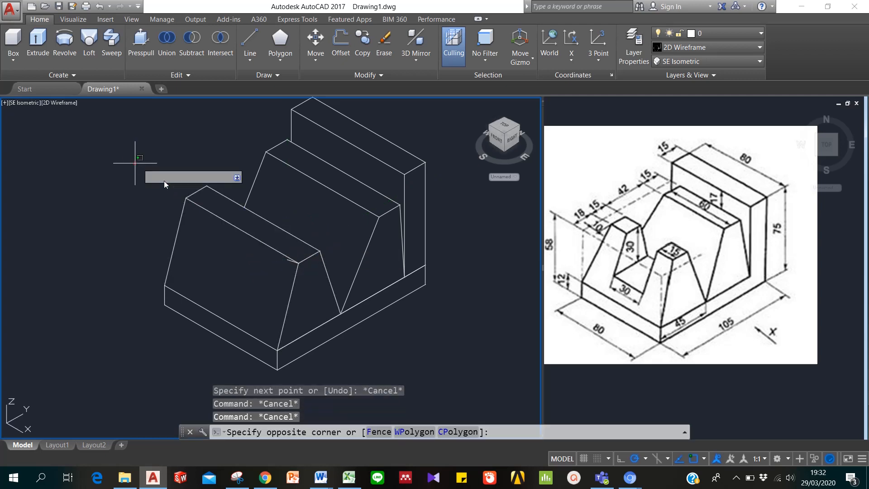
{"action": "left_click", "coordinate": [320, 285]}
{"action": "key", "text": "Delete"}
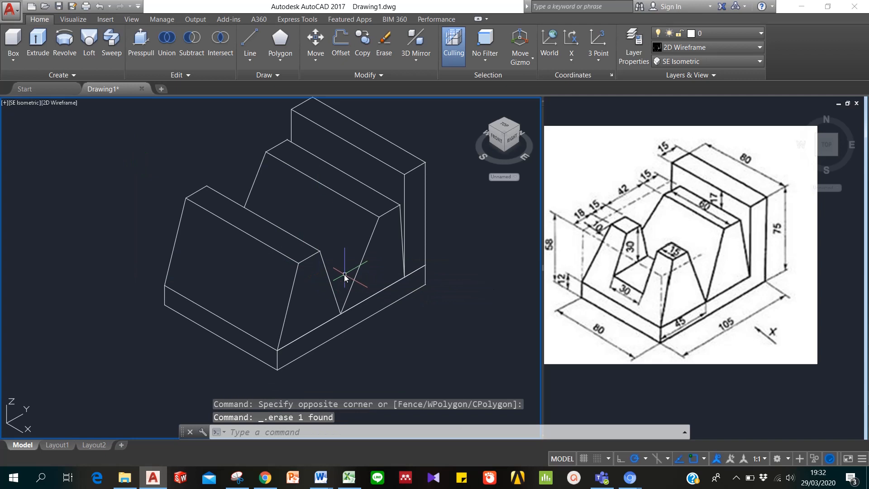
Draw a 10-unit line from the front tapered block's near top corner along its front top edge.
{"action": "type", "text": "l"}
{"action": "key", "text": "Return"}
{"action": "left_click", "coordinate": [298, 263]}
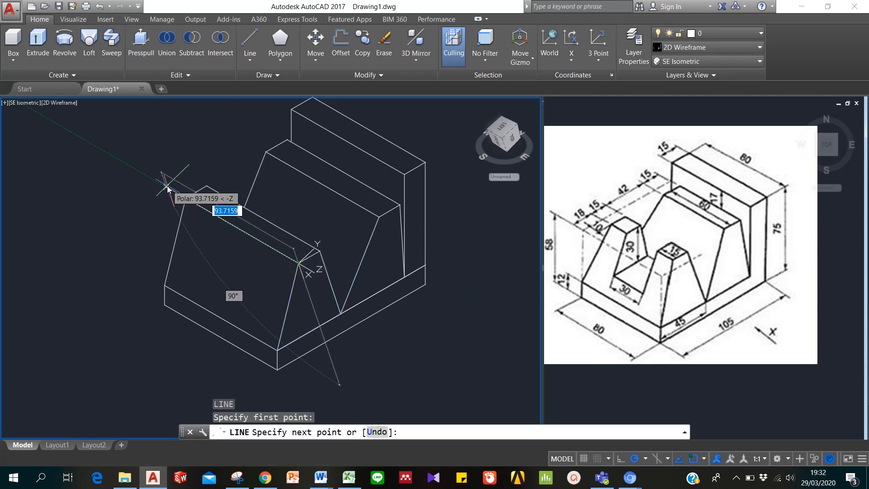
{"action": "type", "text": "10"}
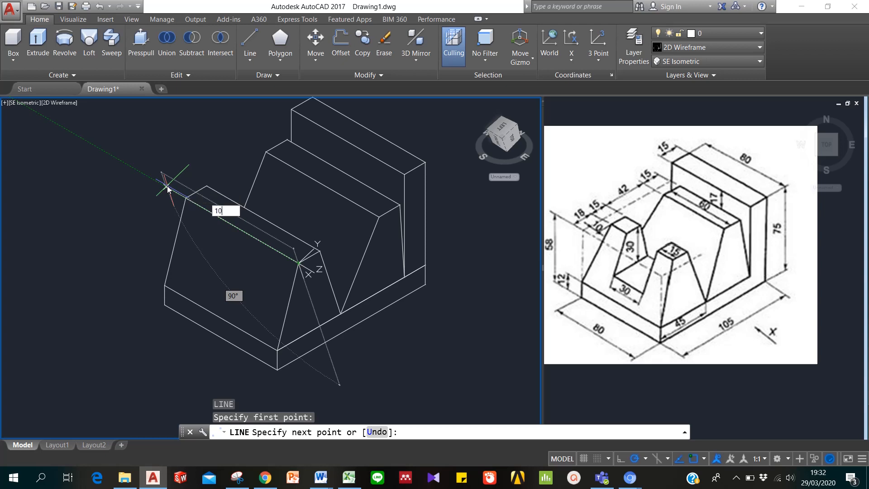
{"action": "key", "text": "Return"}
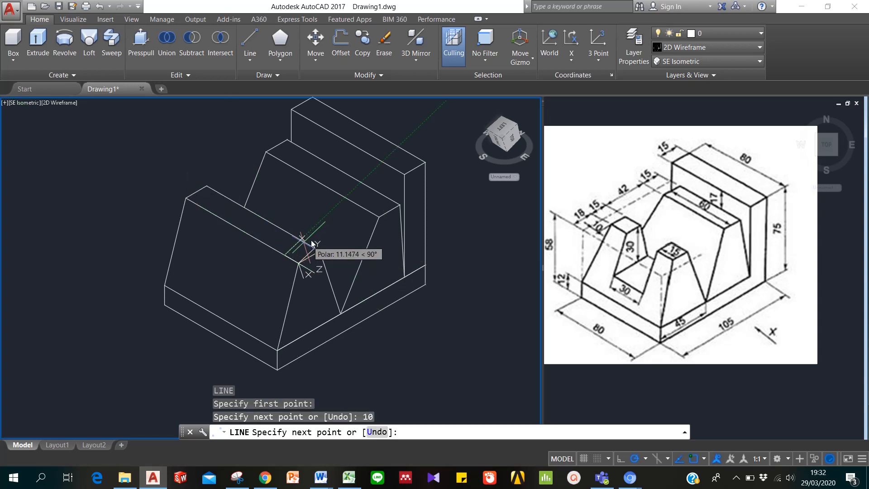
Try to continue the line perpendicular to the front block's rear top edge, and erase the misplaced diagonal segment.
{"action": "right_click", "coordinate": [297, 243], "text": "shift"}
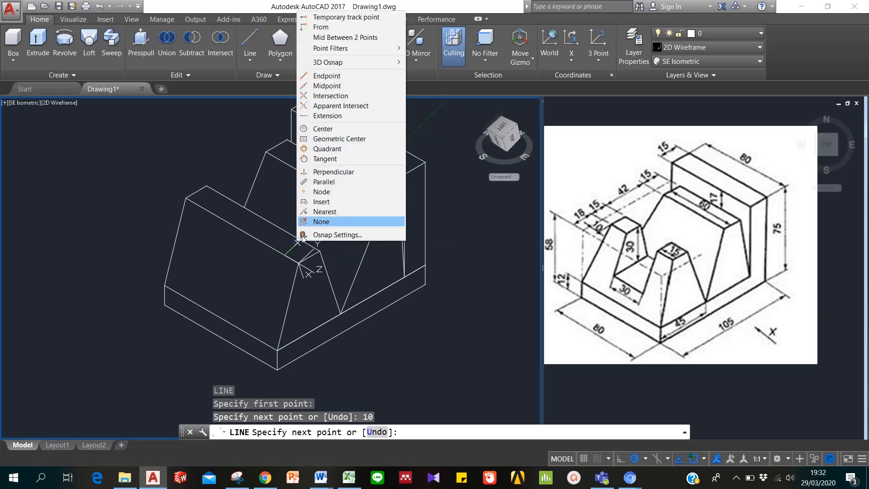
{"action": "left_click", "coordinate": [338, 172]}
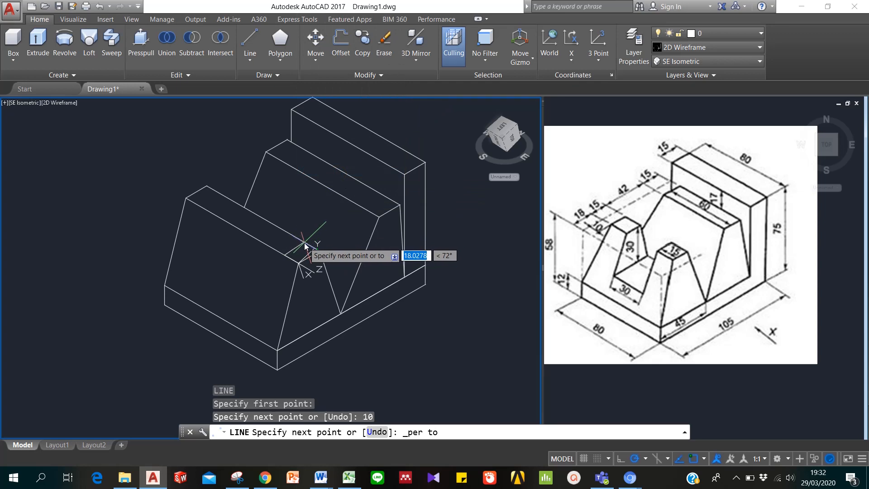
{"action": "left_click", "coordinate": [304, 244]}
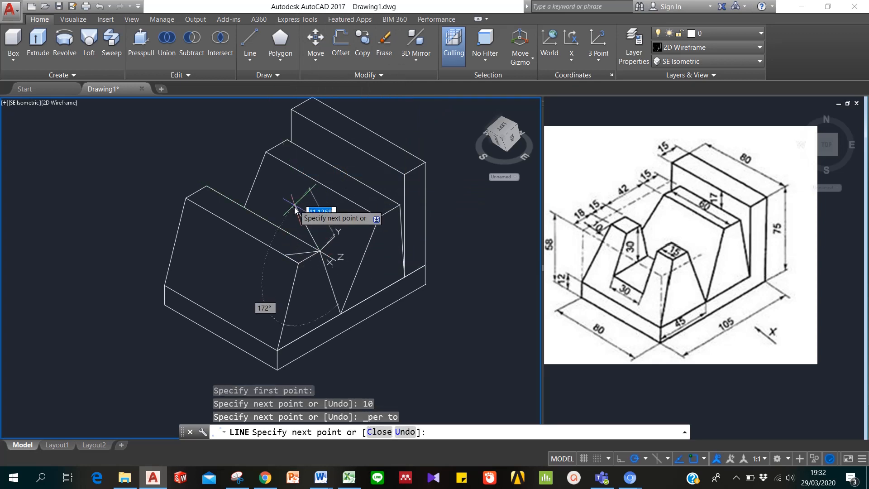
{"action": "key", "text": "Escape"}
{"action": "key", "text": "Escape"}
{"action": "left_click", "coordinate": [303, 255]}
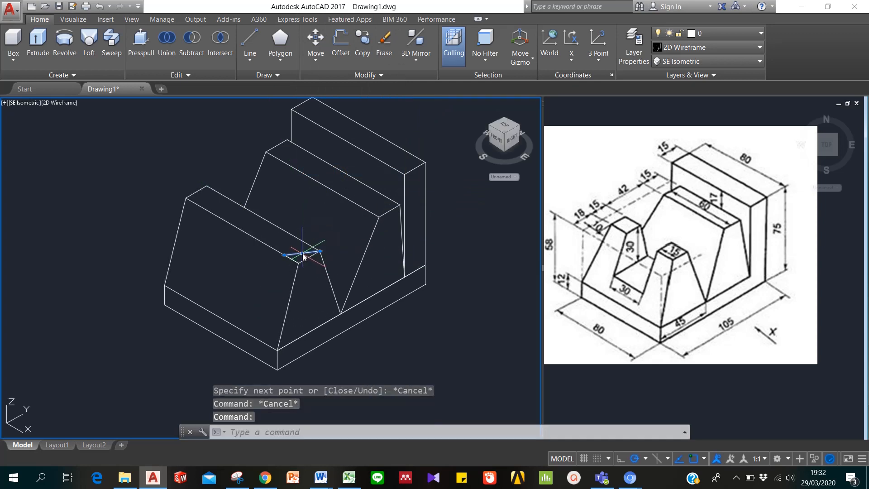
{"action": "key", "text": "Delete"}
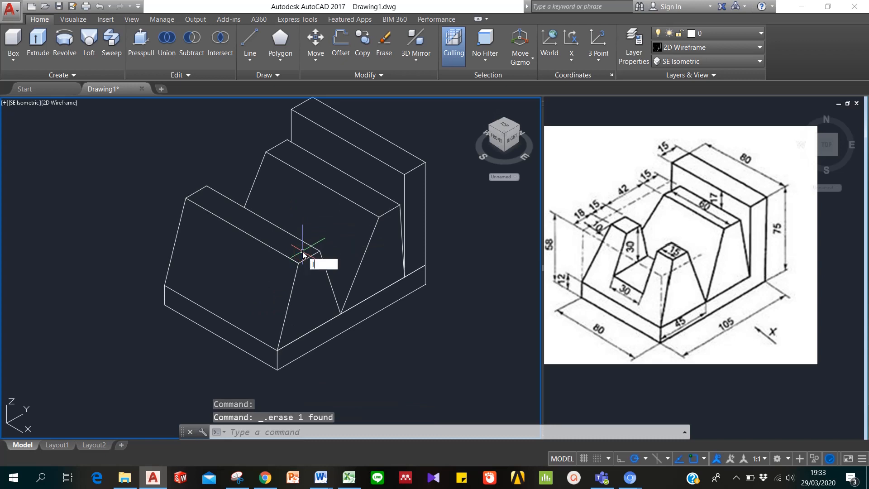
{"action": "type", "text": "l"}
{"action": "key", "text": "space"}
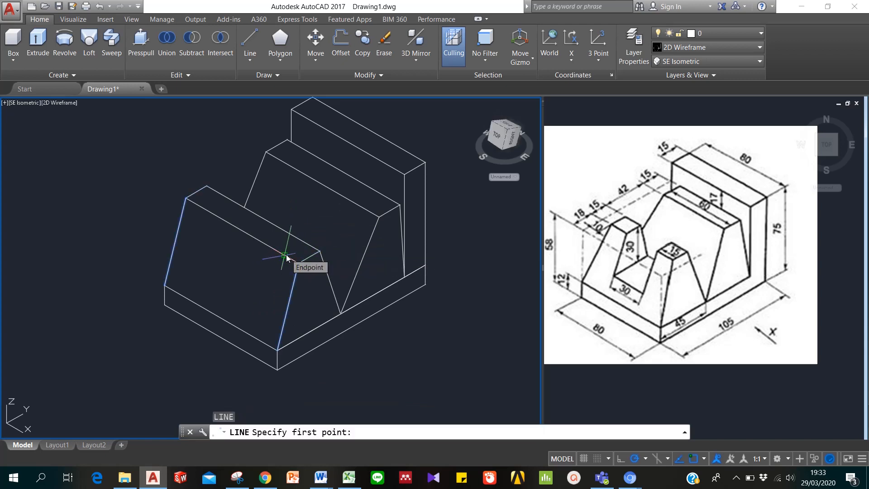
{"action": "left_click", "coordinate": [285, 255]}
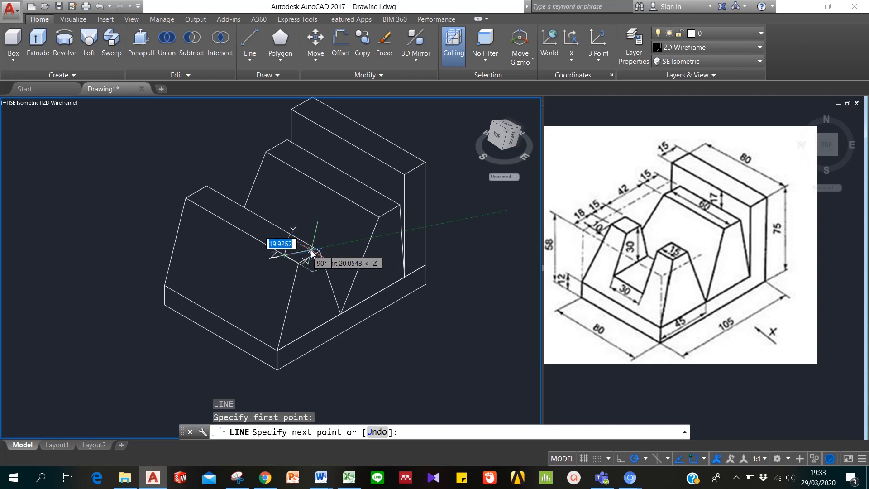
{"action": "key", "text": "Escape"}
{"action": "key", "text": "Escape"}
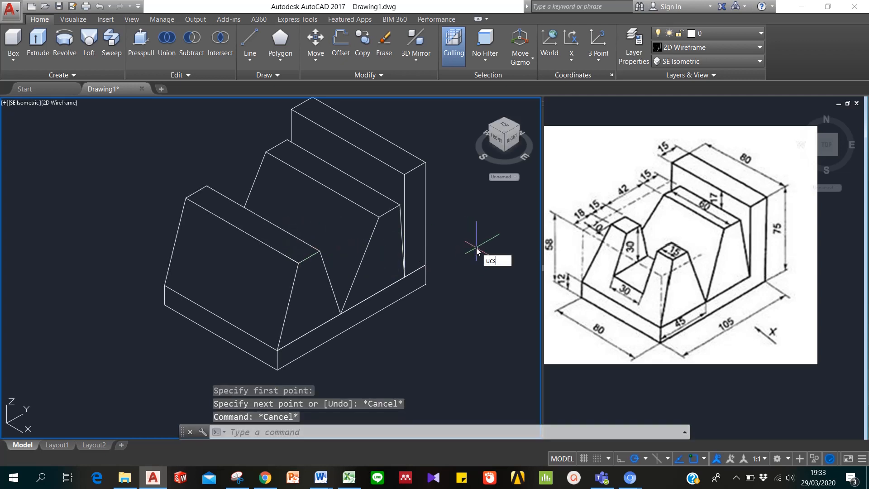
Reset the UCS to World and try to draw a line from the 10-unit mark perpendicular to the front block's rear top edge.
{"action": "key", "text": "Return"}
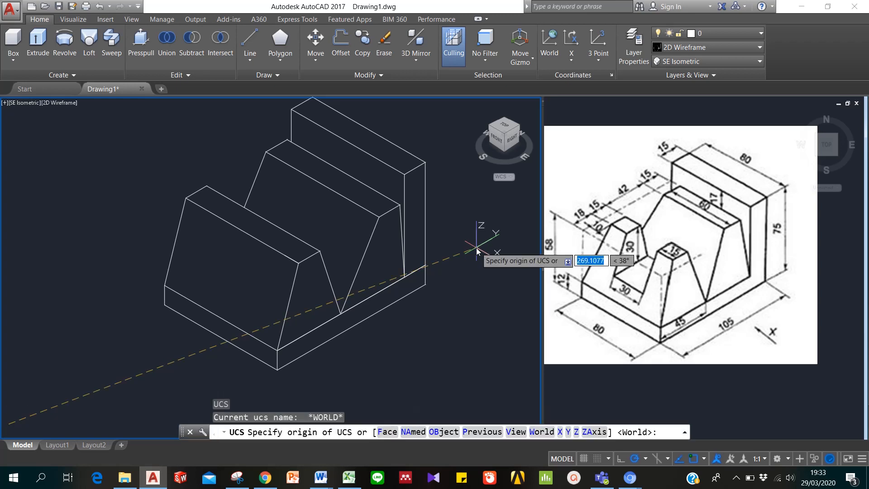
{"action": "key", "text": "Return"}
{"action": "type", "text": "l"}
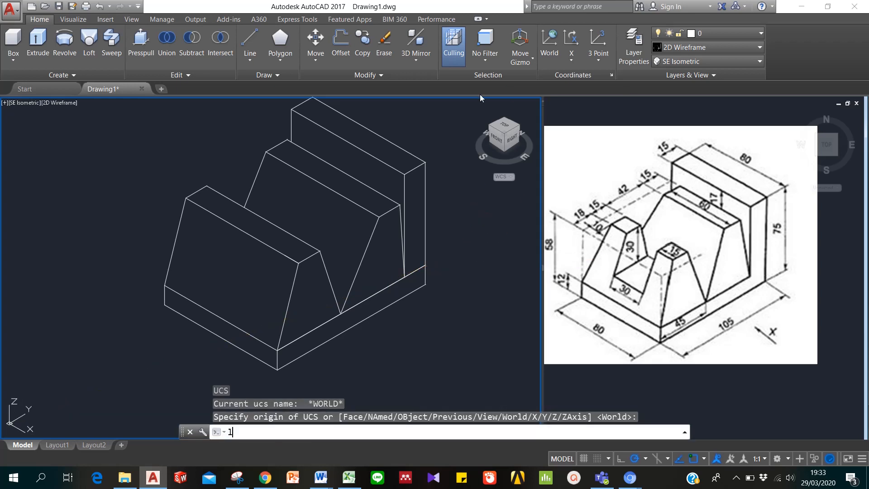
{"action": "key", "text": "Return"}
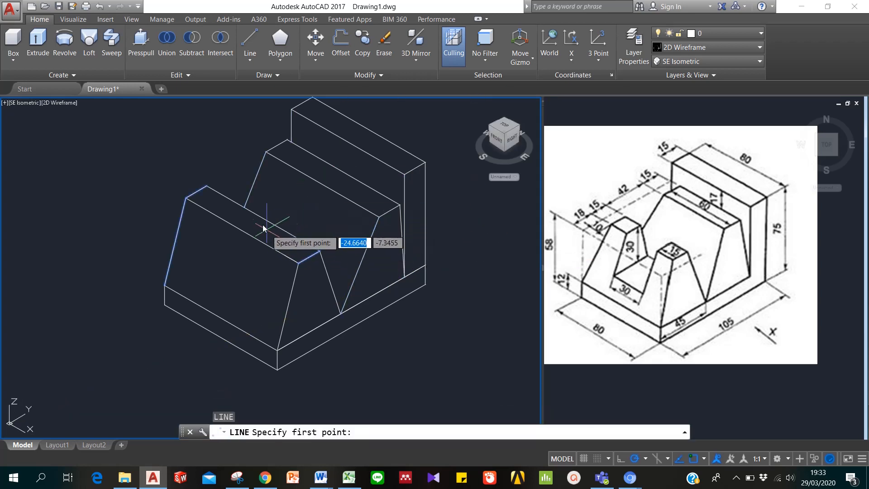
{"action": "left_click", "coordinate": [284, 255]}
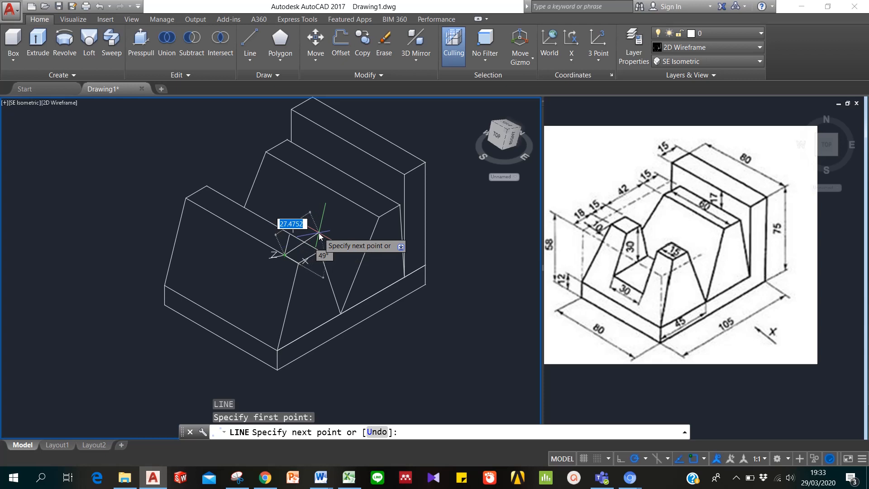
{"action": "right_click", "coordinate": [306, 246], "text": "shift"}
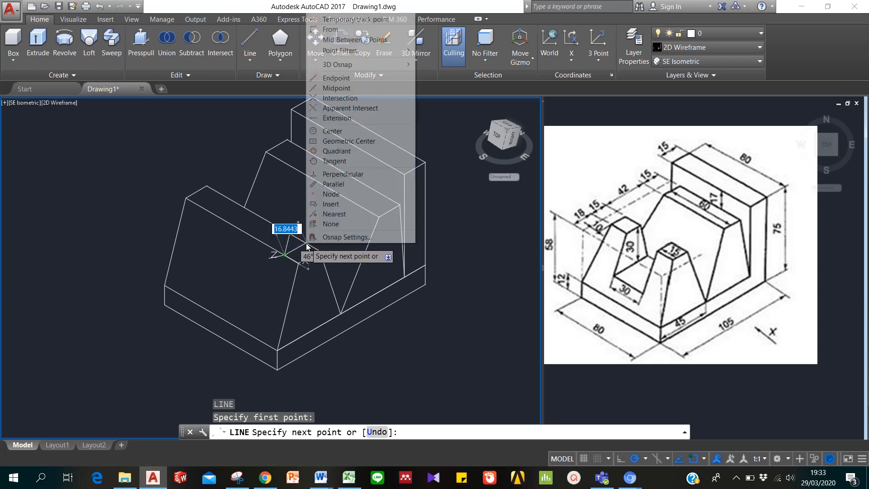
{"action": "left_click", "coordinate": [339, 175]}
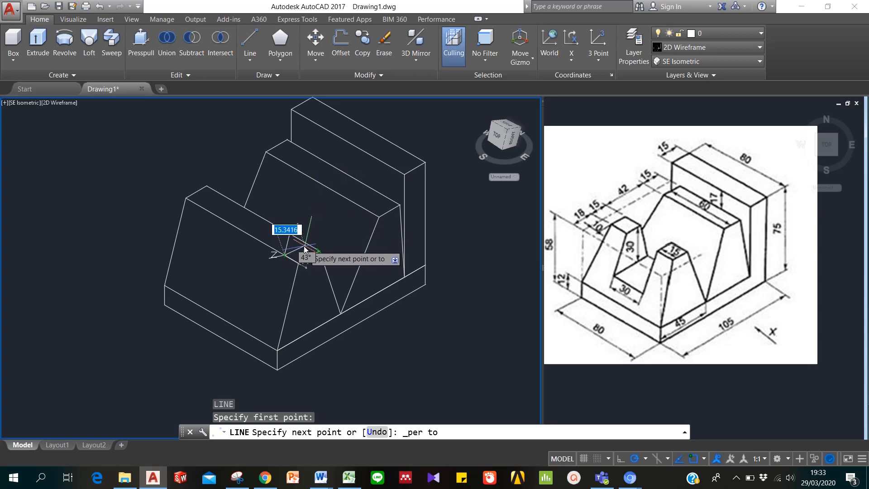
{"action": "left_click", "coordinate": [300, 241]}
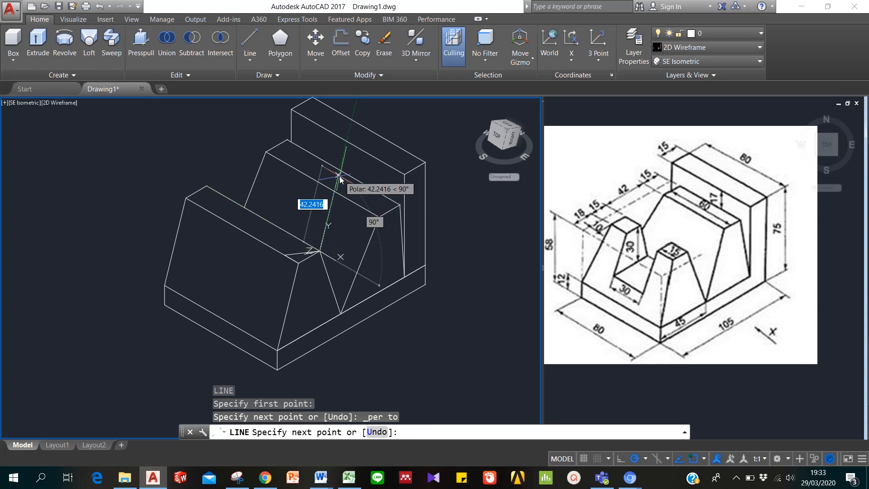
Erase the diagonal segment drawn from the 10-unit mark to the front block's near rear top corner.
{"action": "key", "text": "Escape"}
{"action": "left_click", "coordinate": [299, 253]}
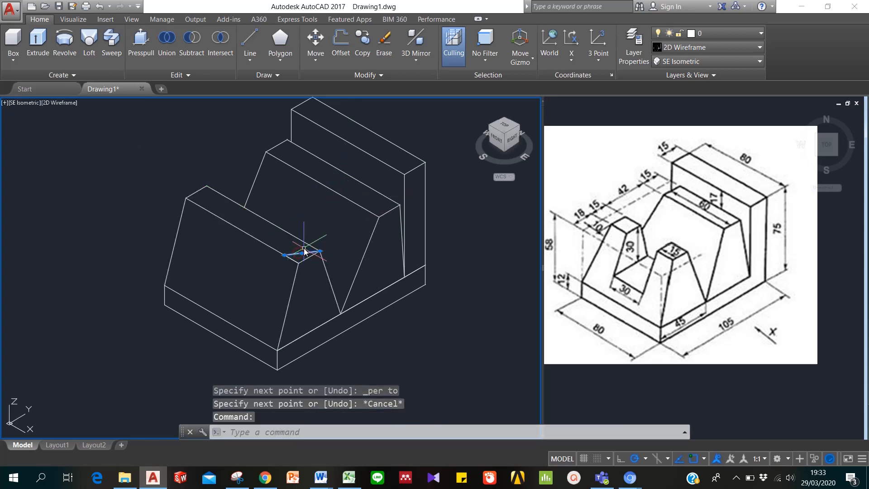
{"action": "key", "text": "Delete"}
Draw a 10-unit line from the front block's near rear top corner along its rear top edge.
{"action": "type", "text": "l"}
{"action": "key", "text": "Return"}
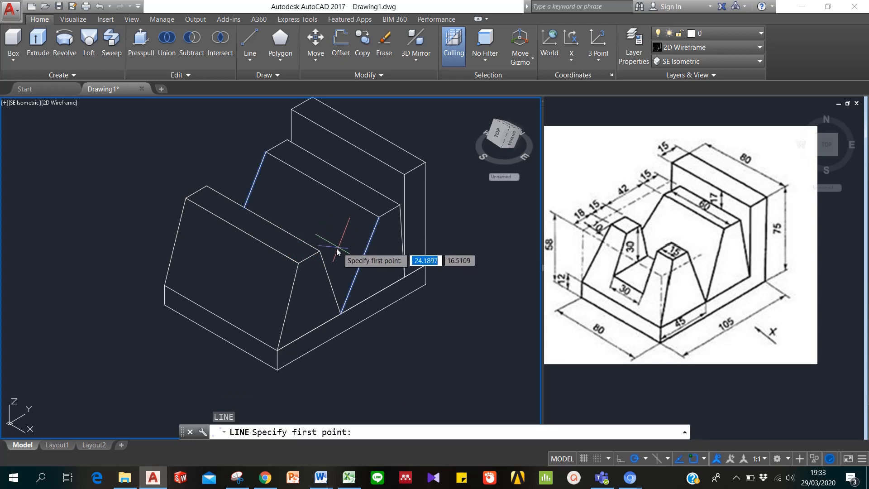
{"action": "left_click", "coordinate": [321, 251]}
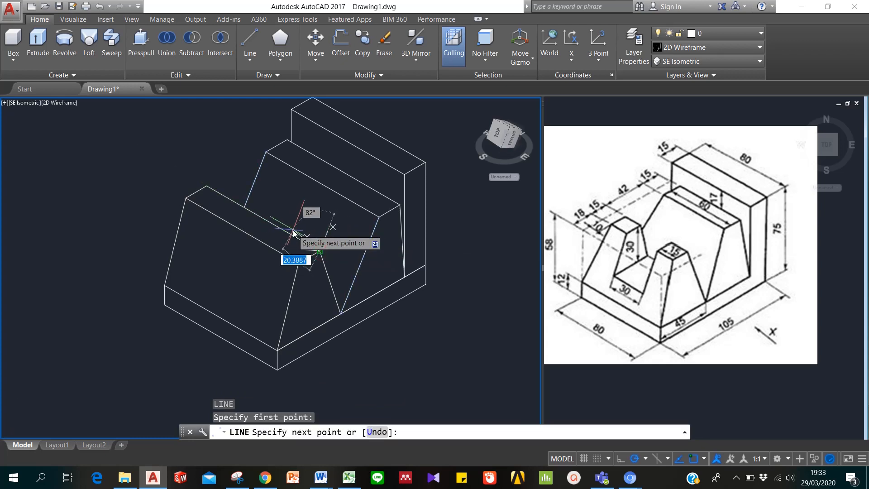
{"action": "type", "text": "1"}
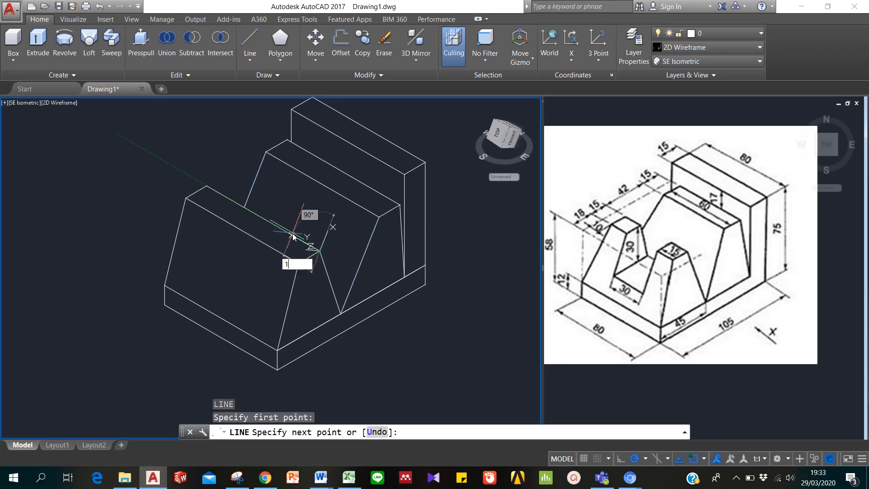
{"action": "type", "text": "0"}
{"action": "key", "text": "Return"}
{"action": "key", "text": "Return"}
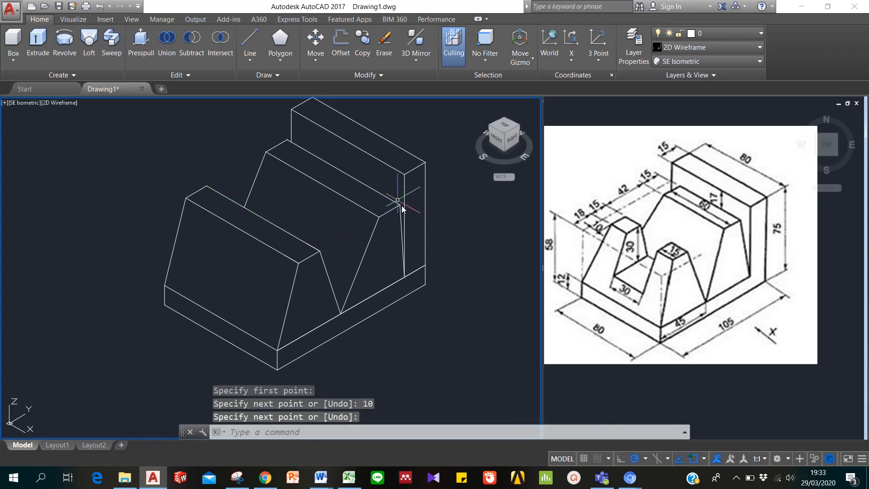
Draw a line across the front block's top face joining the ends of the two 10-unit edge lines.
{"action": "key", "text": "Return"}
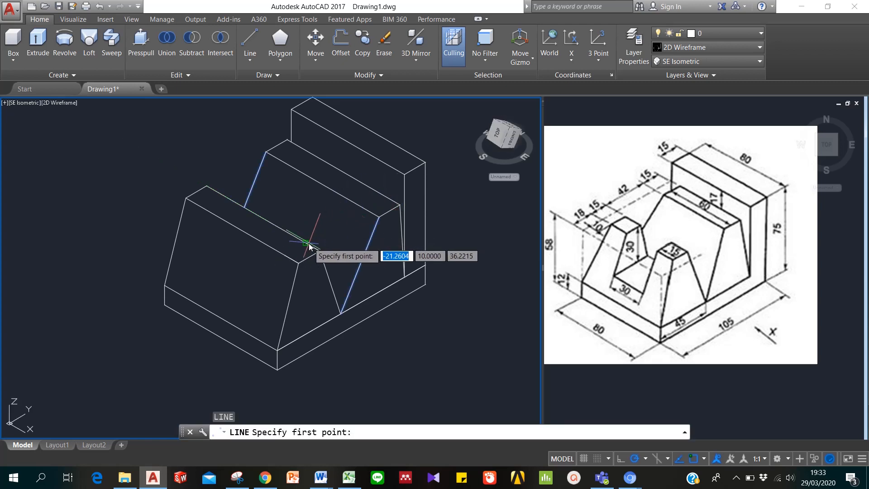
{"action": "left_click", "coordinate": [305, 243]}
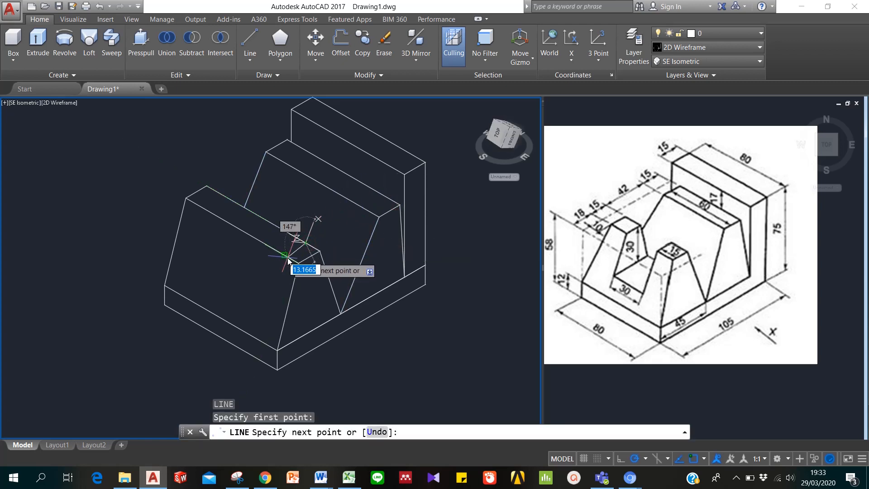
{"action": "left_click", "coordinate": [286, 256]}
{"action": "key", "text": "Return"}
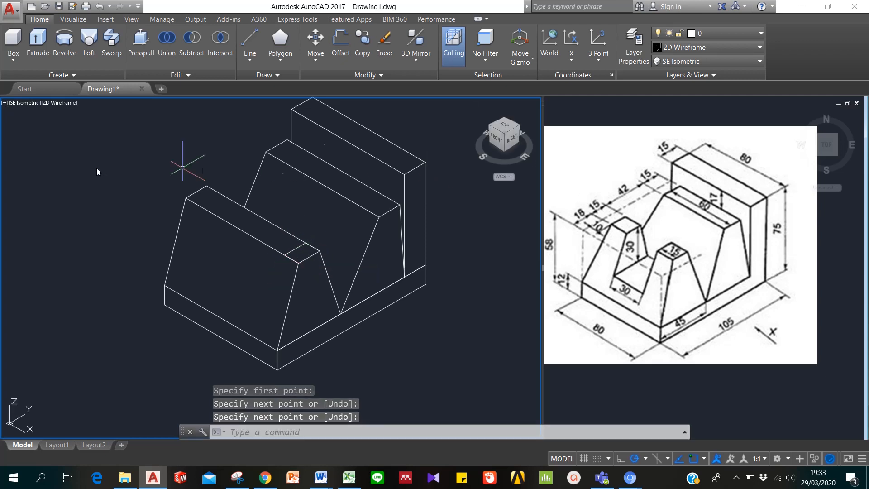
{"action": "key", "text": "Escape"}
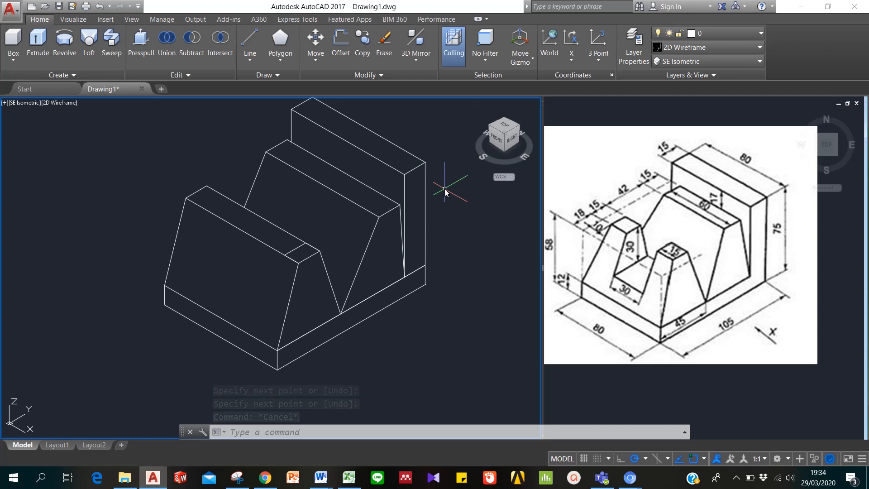
Copy the three layout lines from the front 10-unit mark to the far front corner of the front block's top face.
{"action": "type", "text": "co"}
{"action": "key", "text": "Return"}
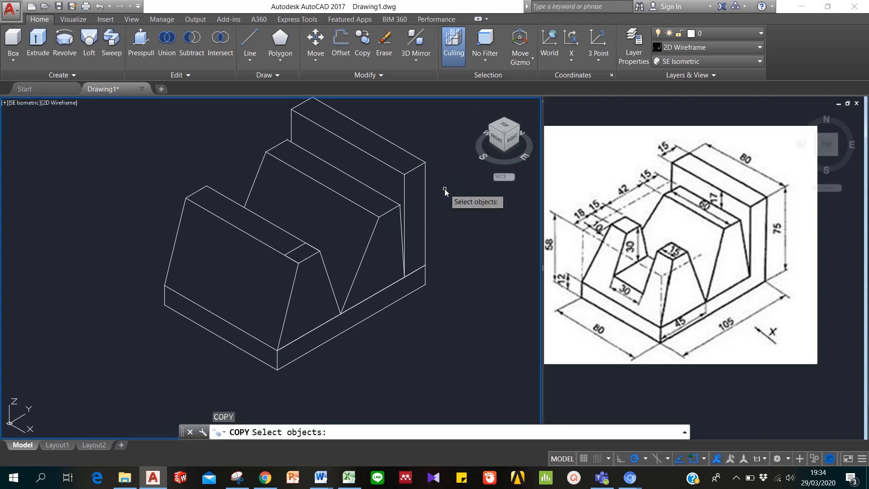
{"action": "left_click", "coordinate": [264, 230]}
{"action": "left_click", "coordinate": [330, 273]}
{"action": "key", "text": "Return"}
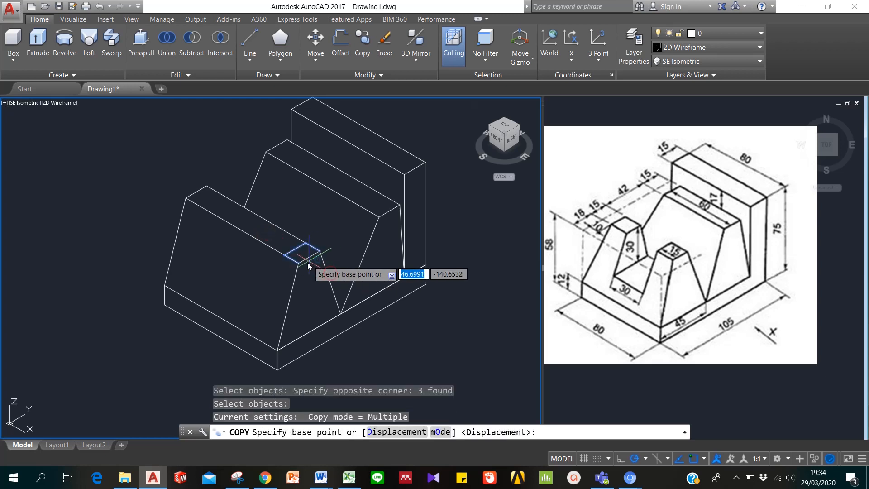
{"action": "left_click", "coordinate": [285, 256]}
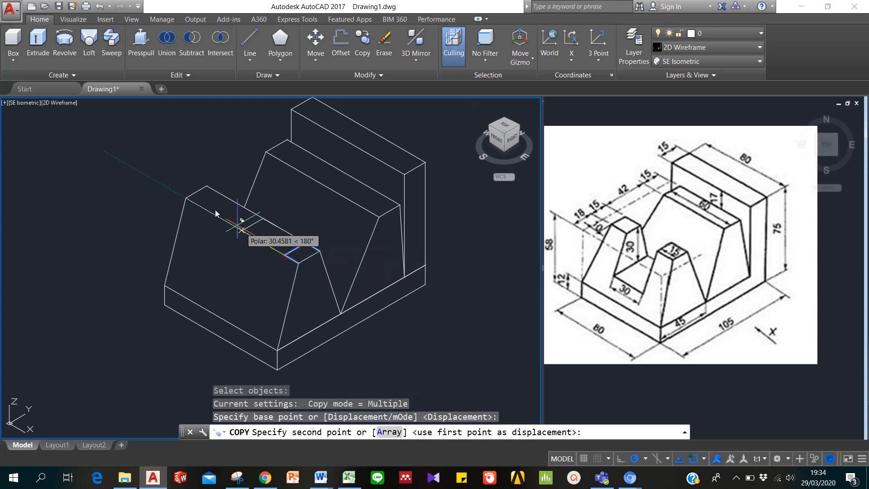
{"action": "left_click", "coordinate": [186, 199]}
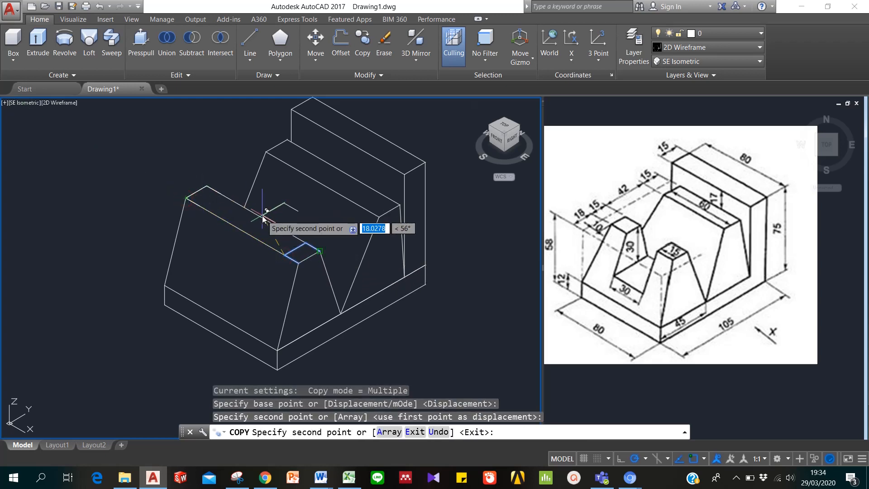
{"action": "key", "text": "Escape"}
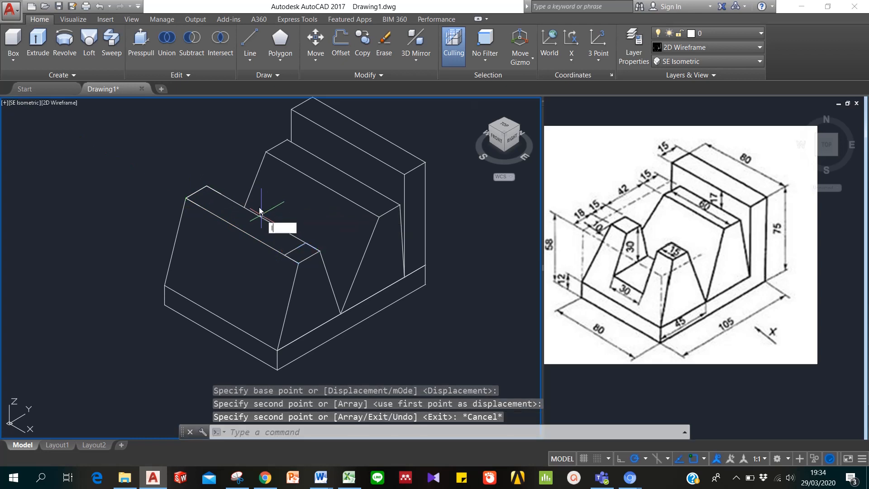
Draw a line across the far end of the front block's top face joining the ends of the copied edge lines.
{"action": "type", "text": "l"}
{"action": "key", "text": "Return"}
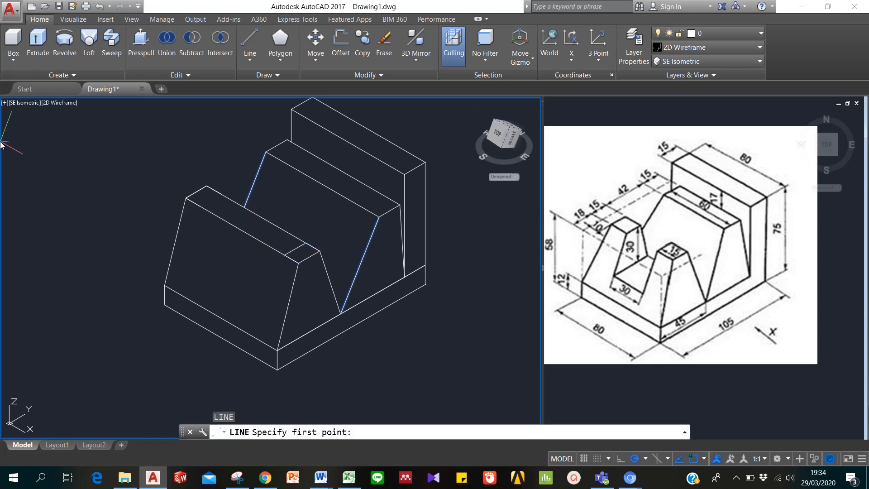
{"action": "left_click", "coordinate": [218, 194]}
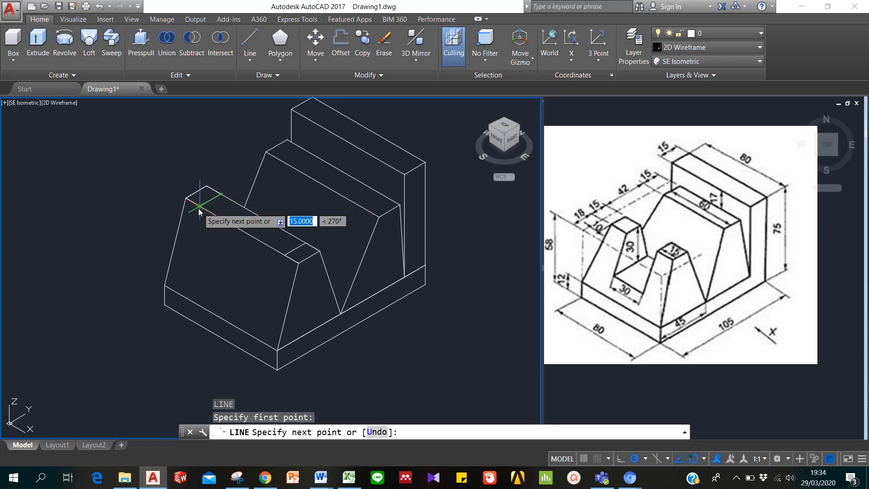
{"action": "left_click", "coordinate": [199, 208]}
{"action": "key", "text": "Return"}
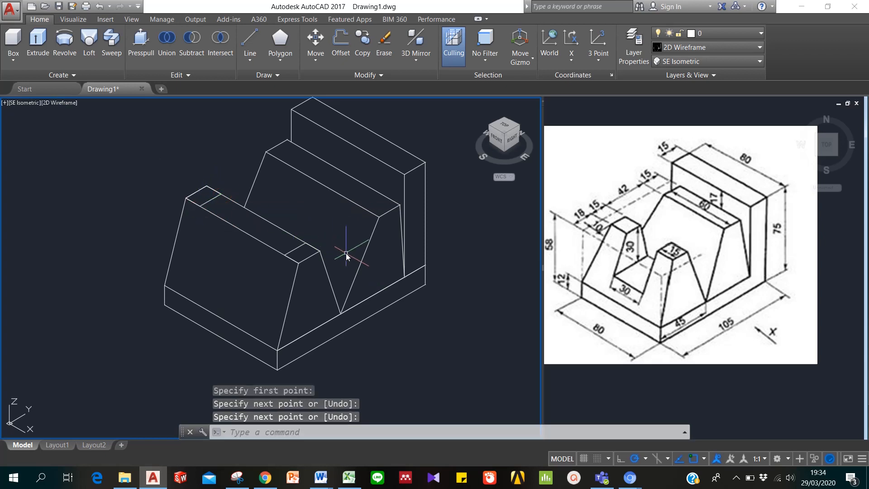
{"action": "key", "text": "Escape"}
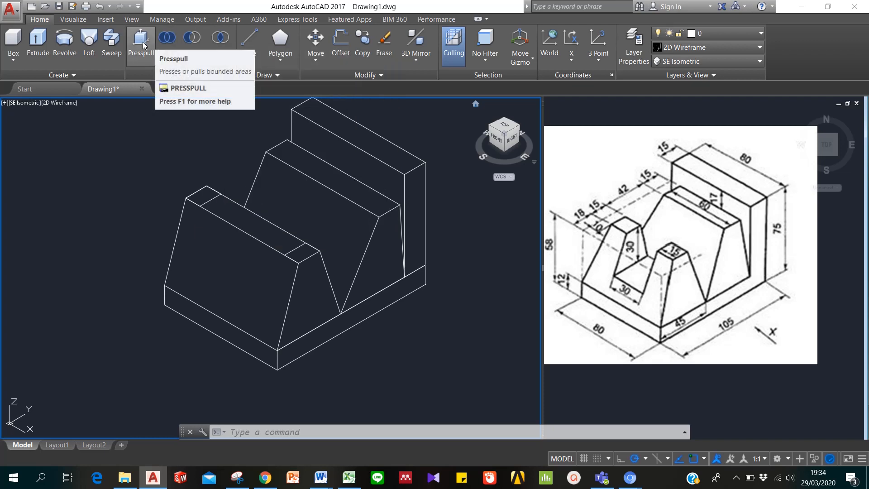
Slice both tapered blocks with a three-point plane through the near-end layout line and the front block's near lower corner, keeping both sides.
{"action": "left_click", "coordinate": [185, 75]}
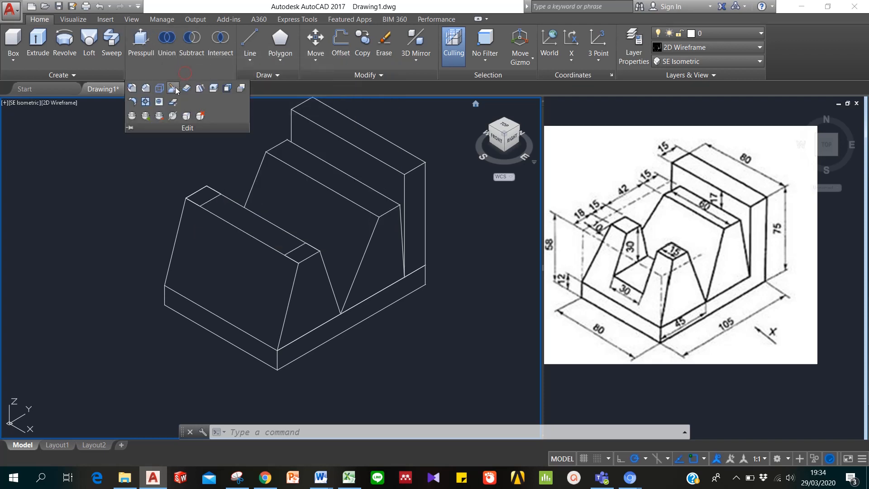
{"action": "left_click", "coordinate": [172, 91]}
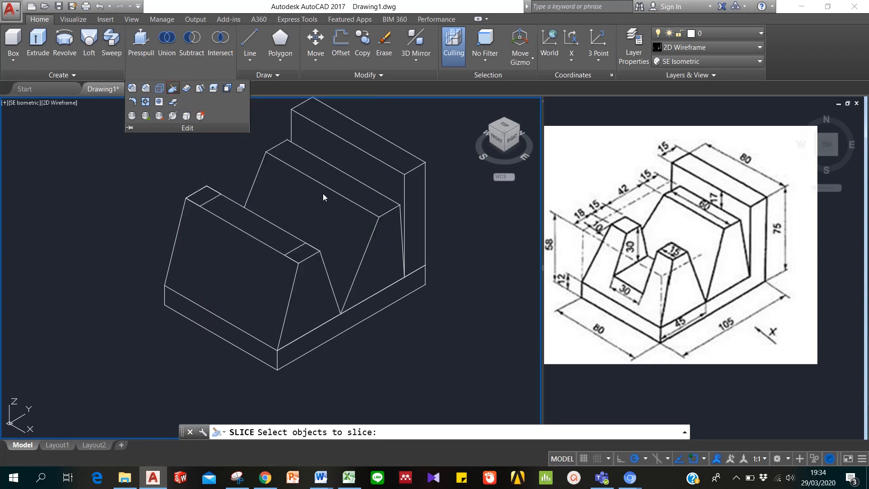
{"action": "left_click", "coordinate": [172, 87]}
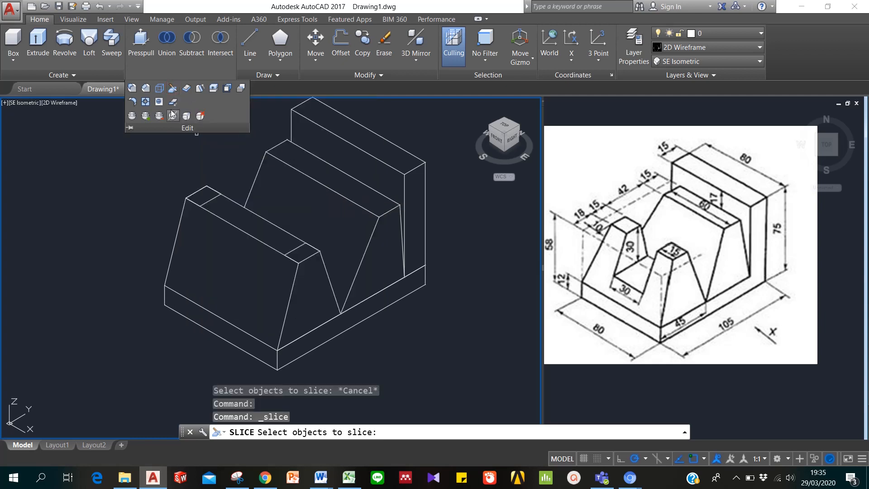
{"action": "left_click", "coordinate": [319, 181]}
{"action": "left_click", "coordinate": [275, 226]}
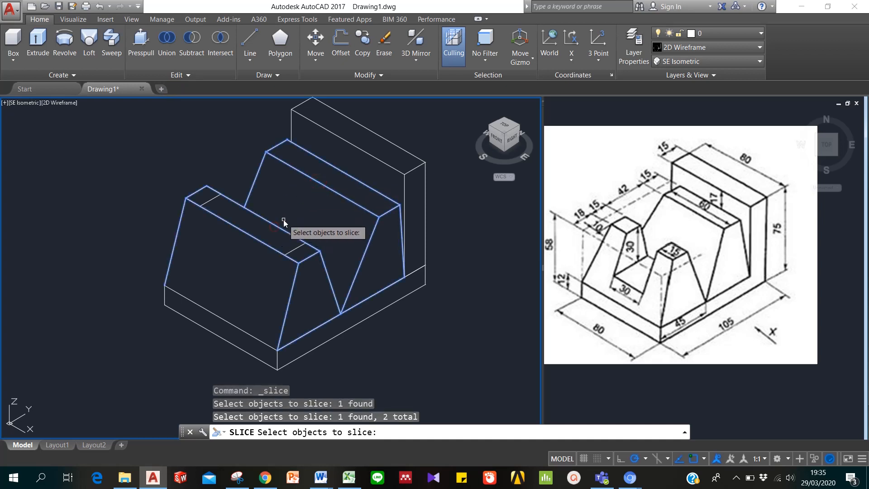
{"action": "key", "text": "Return"}
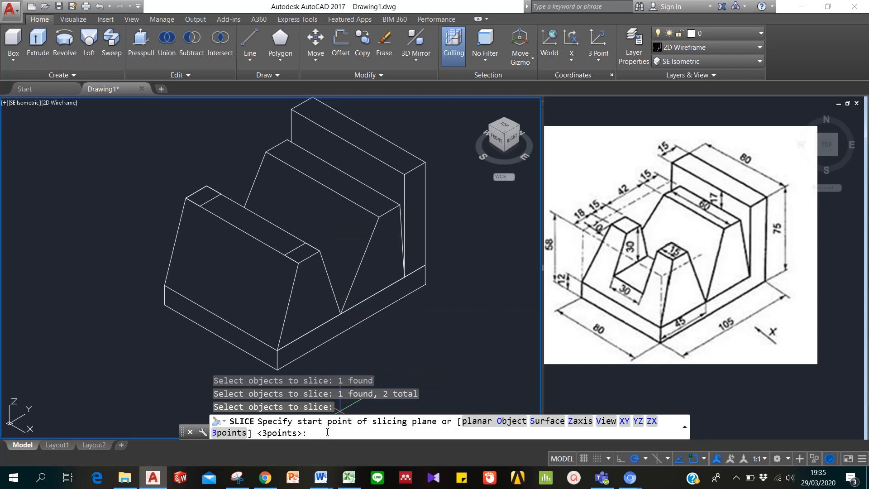
{"action": "key", "text": "Return"}
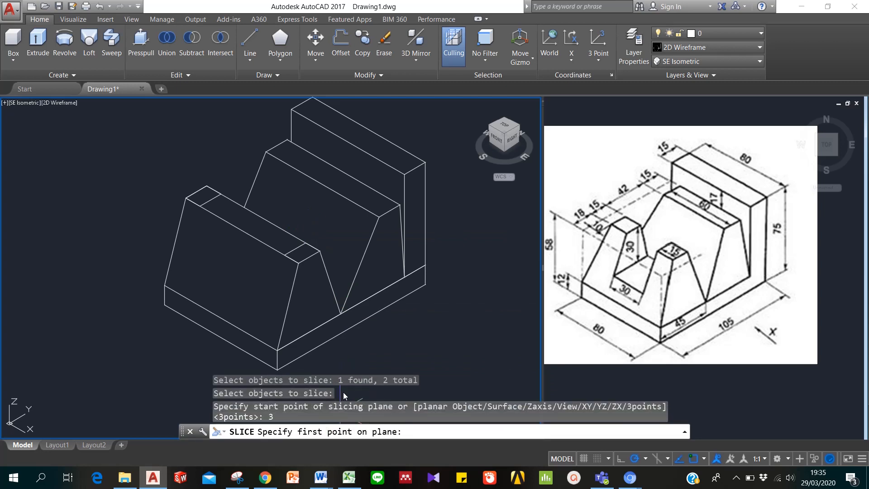
{"action": "left_click", "coordinate": [307, 242]}
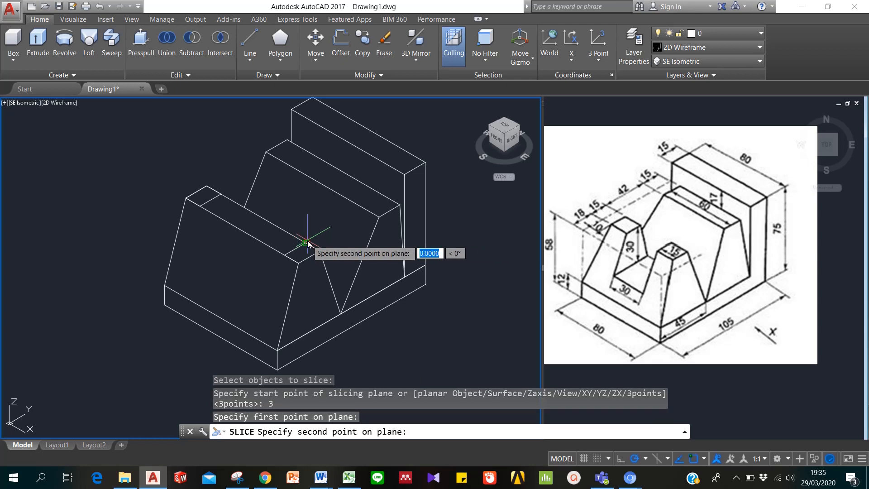
{"action": "left_click", "coordinate": [285, 255]}
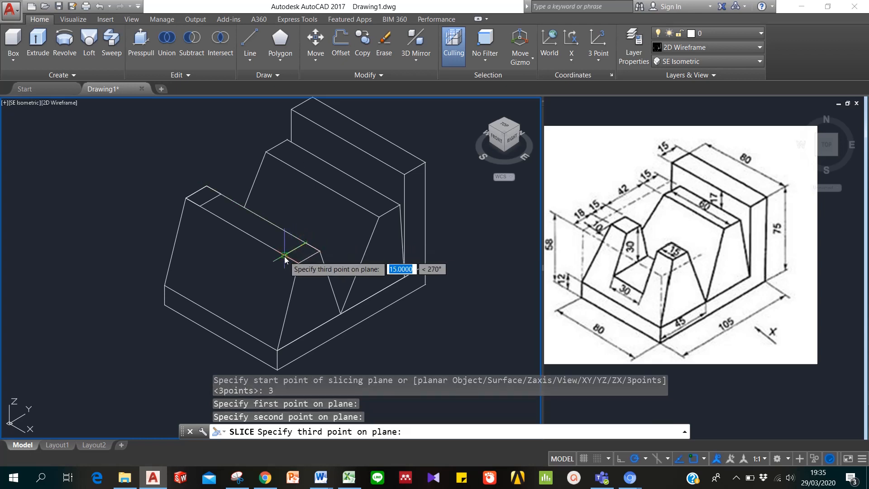
{"action": "left_click", "coordinate": [278, 351]}
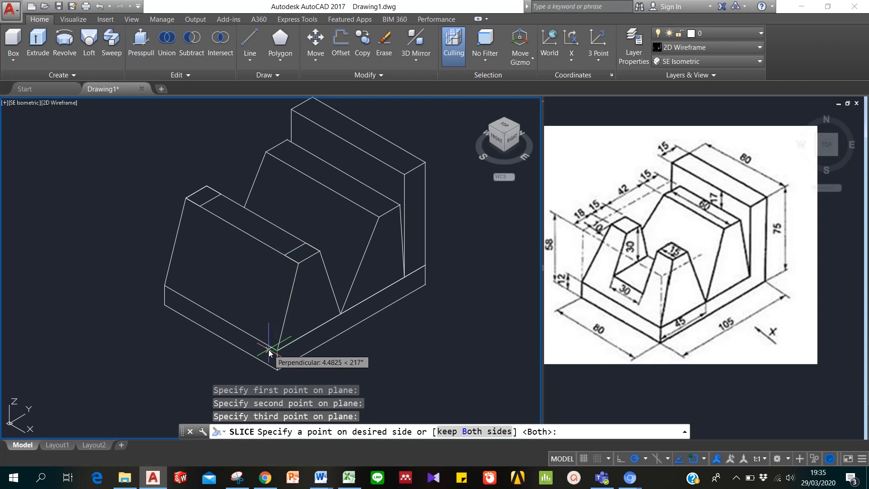
{"action": "key", "text": "Return"}
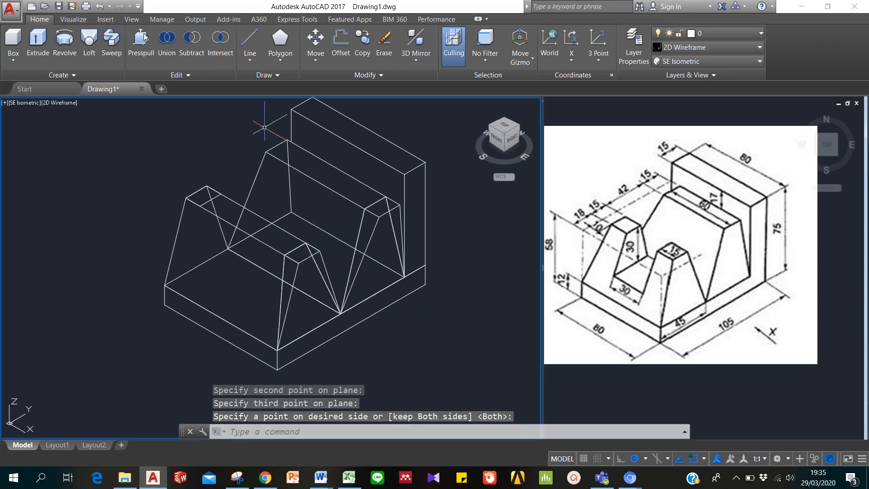
Slice both tapered blocks with a three-point plane through the far-end layout line and the front block's far lower corner, keeping both sides.
{"action": "left_click", "coordinate": [192, 75]}
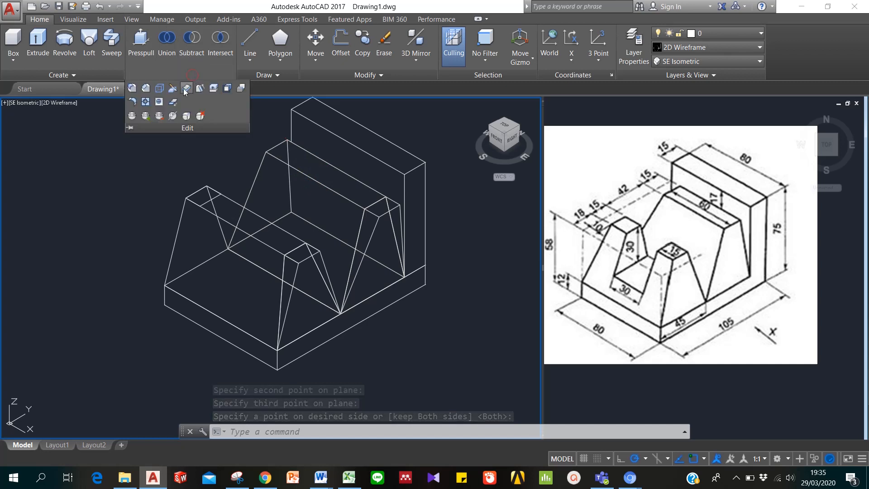
{"action": "left_click", "coordinate": [172, 88]}
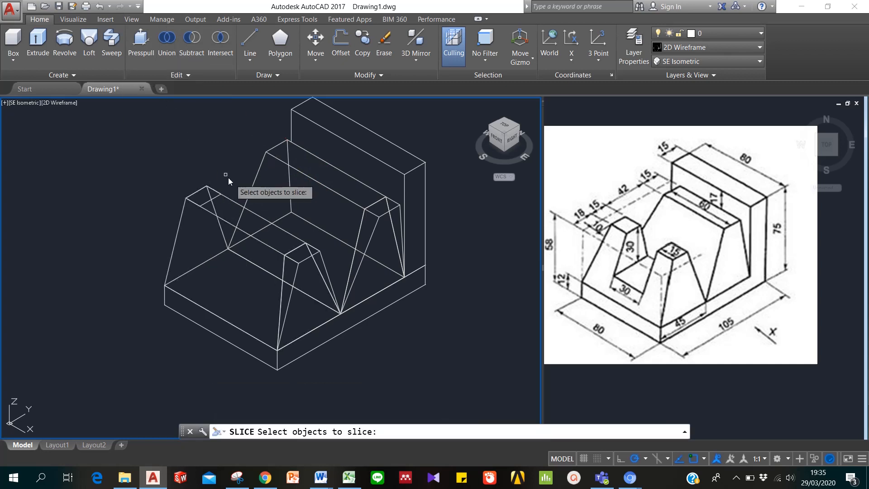
{"action": "left_click", "coordinate": [228, 200]}
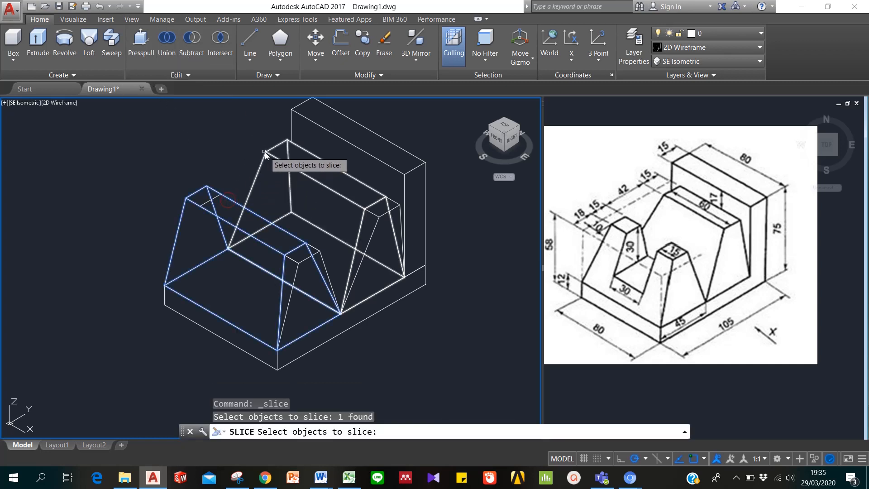
{"action": "left_click", "coordinate": [266, 153]}
{"action": "key", "text": "Return"}
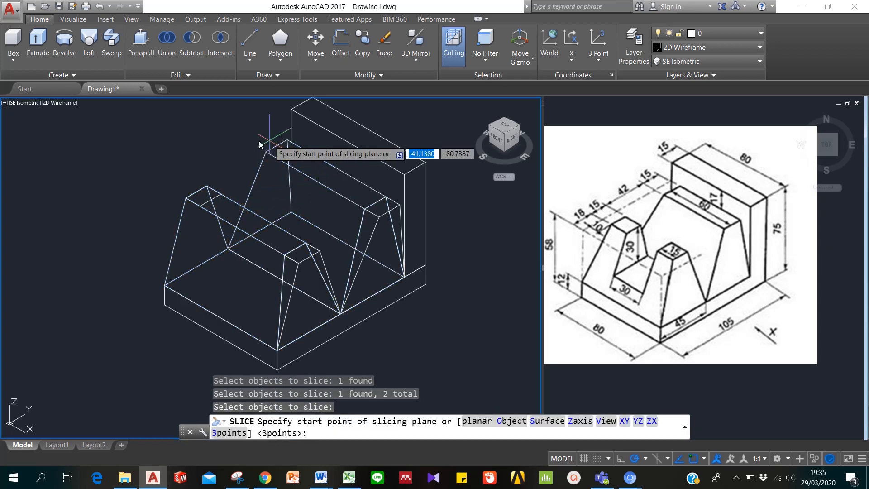
{"action": "type", "text": "3"}
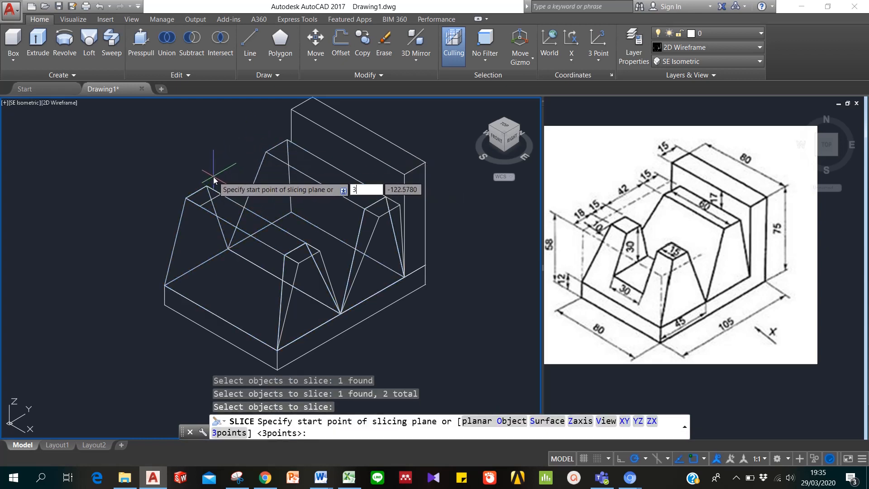
{"action": "key", "text": "Return"}
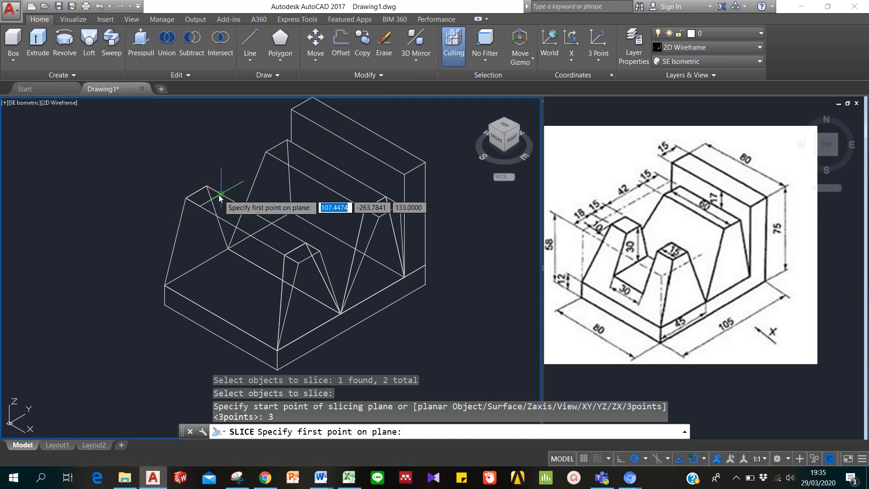
{"action": "left_click", "coordinate": [219, 197]}
{"action": "left_click", "coordinate": [200, 209]}
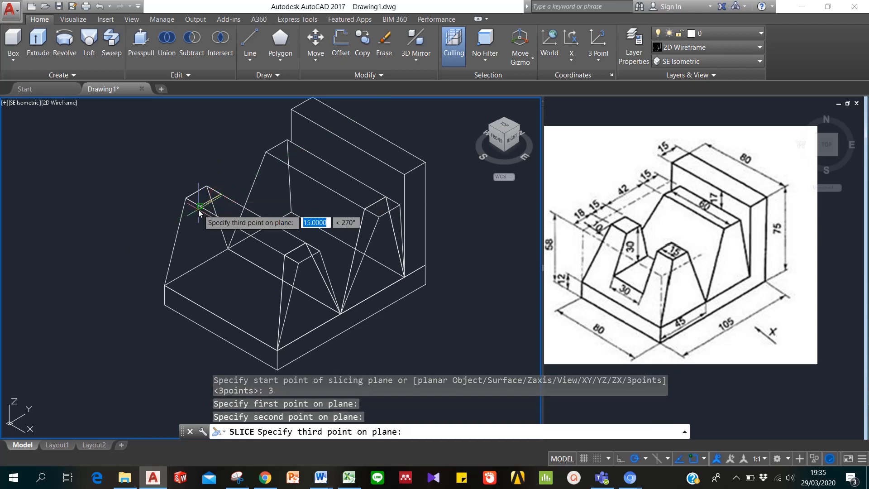
{"action": "left_click", "coordinate": [164, 285]}
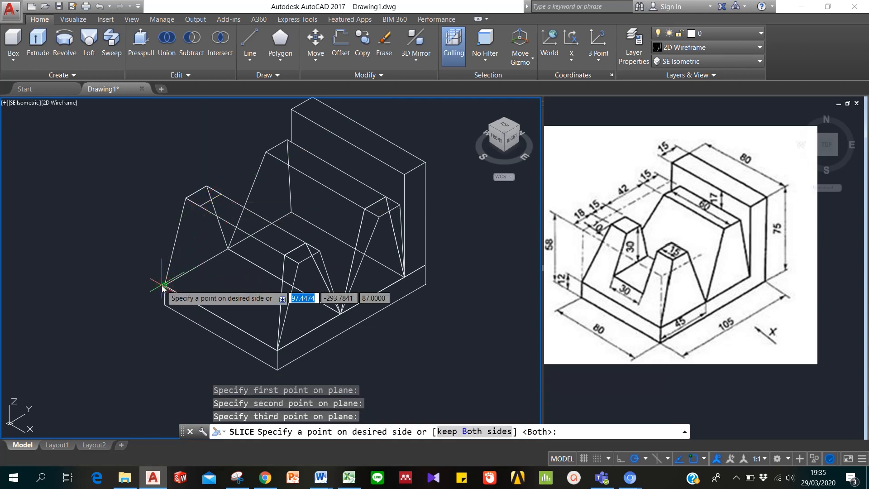
{"action": "key", "text": "Return"}
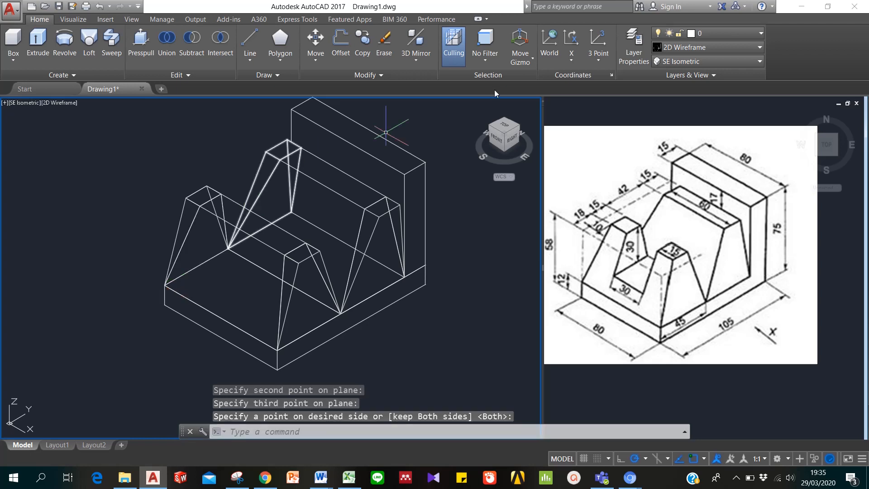
Erase the four sliced-off end wedges of the front and rear tapered blocks.
{"action": "left_click", "coordinate": [266, 153]}
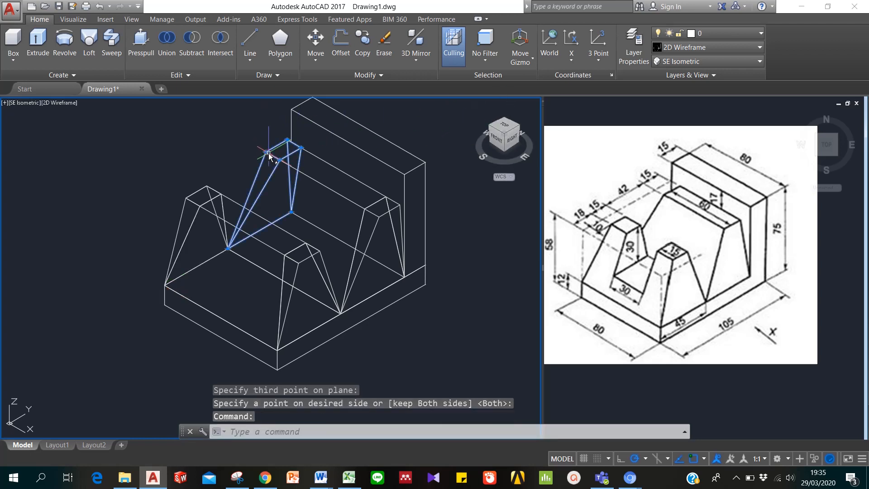
{"action": "left_click", "coordinate": [200, 183]}
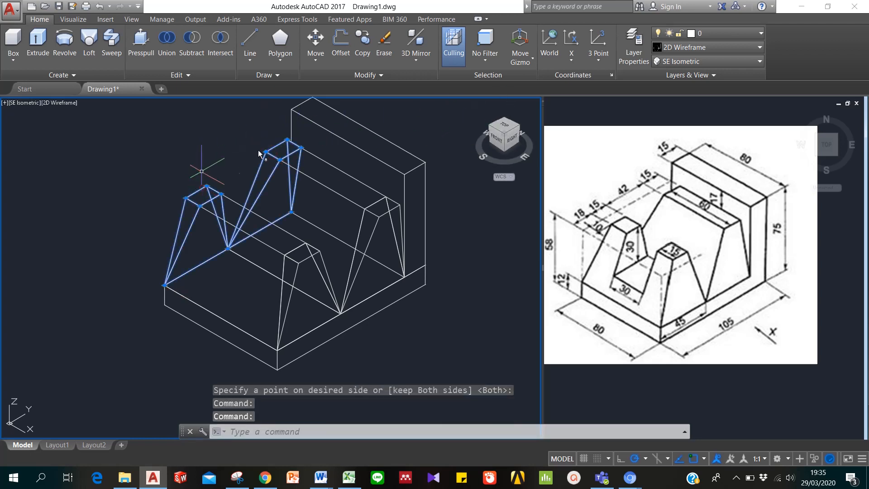
{"action": "left_click", "coordinate": [320, 255]}
{"action": "left_click", "coordinate": [379, 220]}
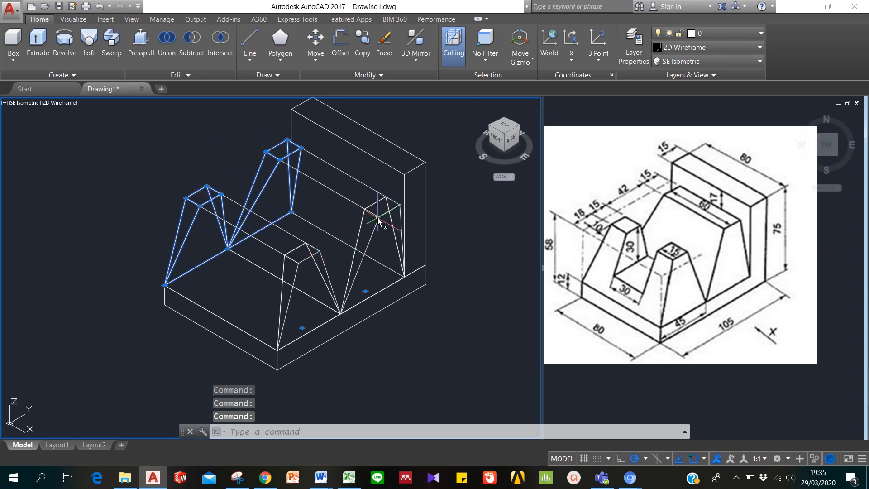
{"action": "key", "text": "Delete"}
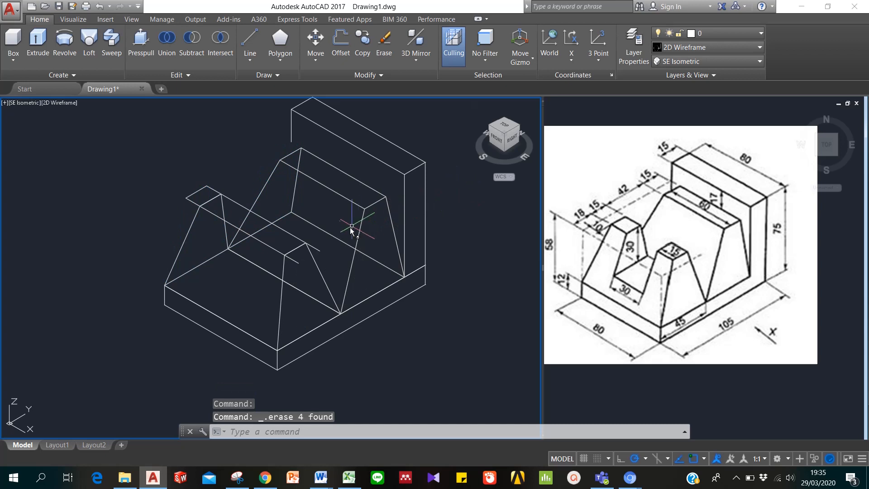
Erase the leftover layout lines at both ends of the front block's top face.
{"action": "left_click", "coordinate": [157, 168]}
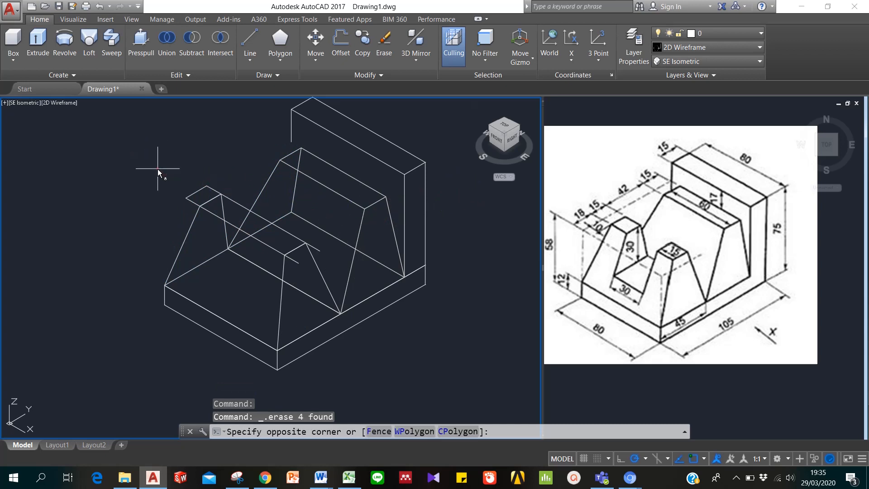
{"action": "left_click", "coordinate": [319, 267]}
{"action": "left_click", "coordinate": [141, 158]}
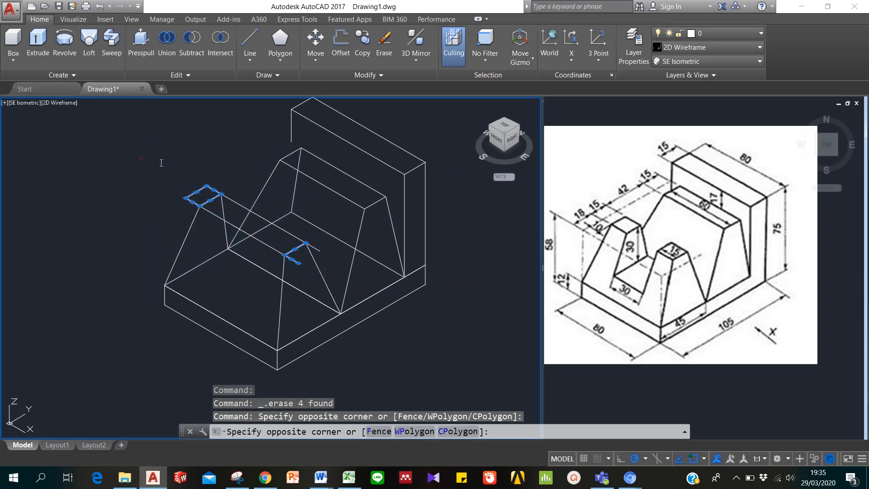
{"action": "left_click", "coordinate": [323, 259]}
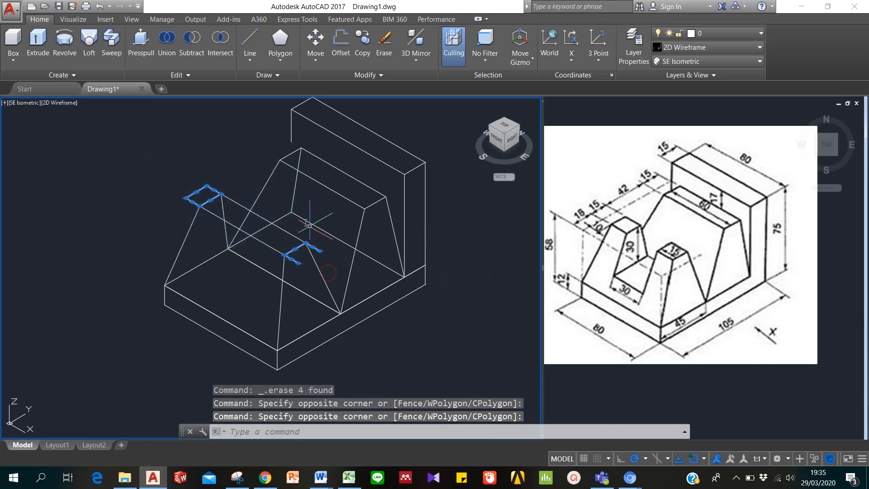
{"action": "key", "text": "Delete"}
Display the model with hidden lines removed using Hide to check its shape against the reference drawing.
{"action": "type", "text": "hi"}
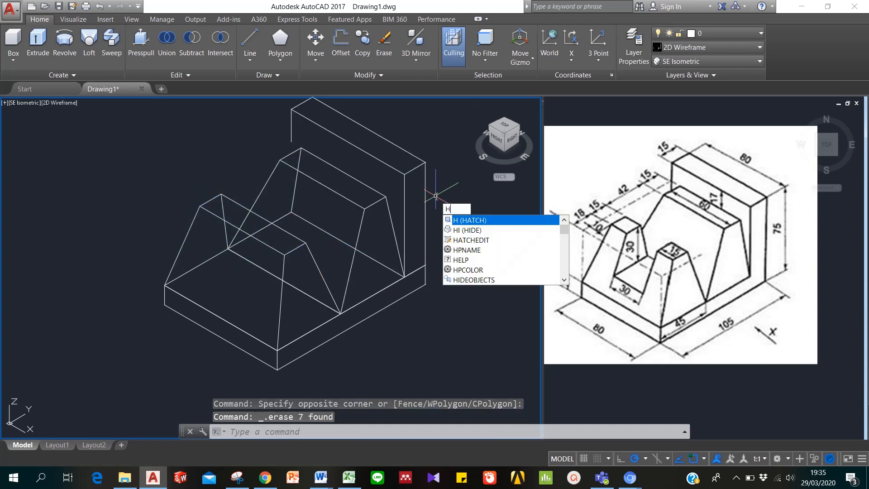
{"action": "type", "text": "de"}
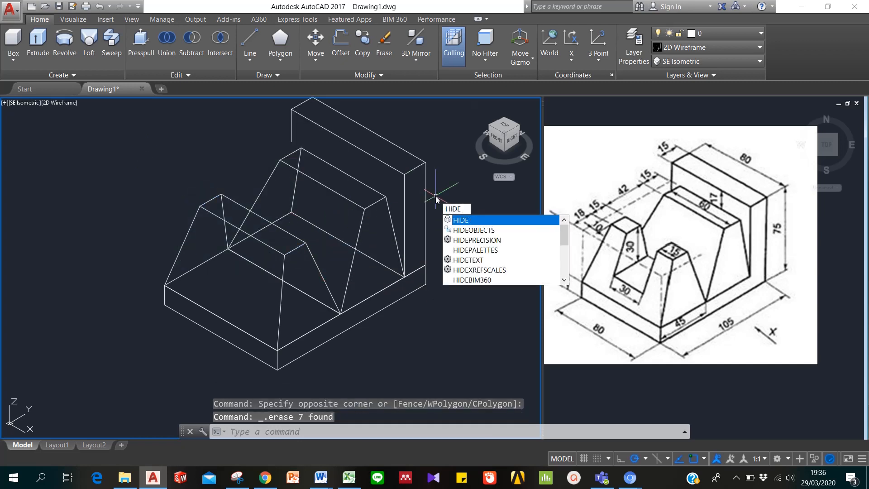
{"action": "key", "text": "Return"}
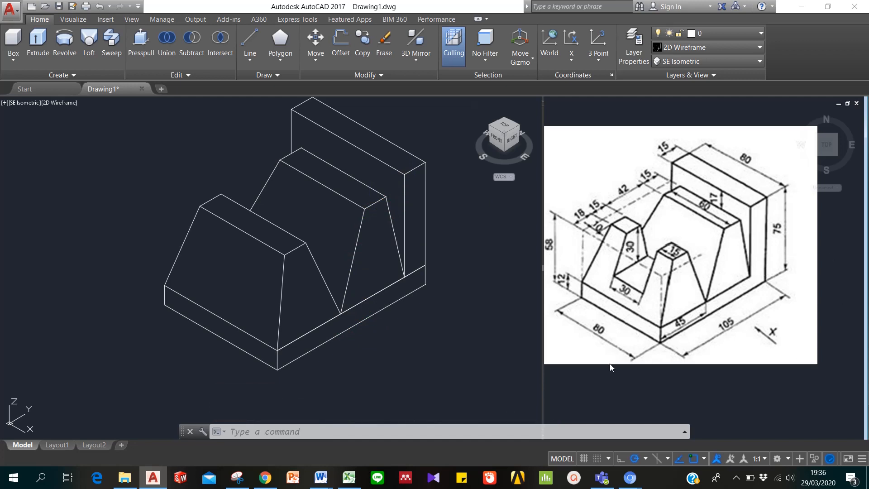
{"action": "left_click", "coordinate": [195, 379]}
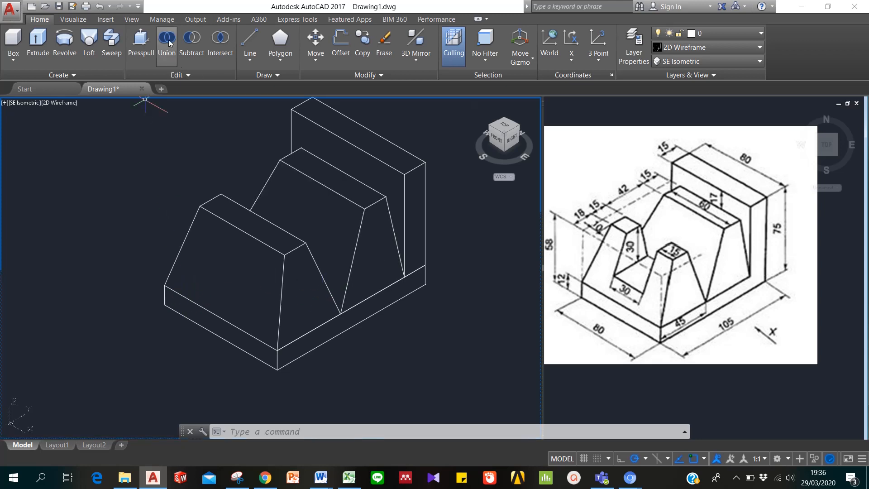
Switch to the Drafting & Annotation workspace and add a linear dimension along the base's long lower near edge.
{"action": "left_click", "coordinate": [787, 458]}
{"action": "left_click", "coordinate": [806, 412]}
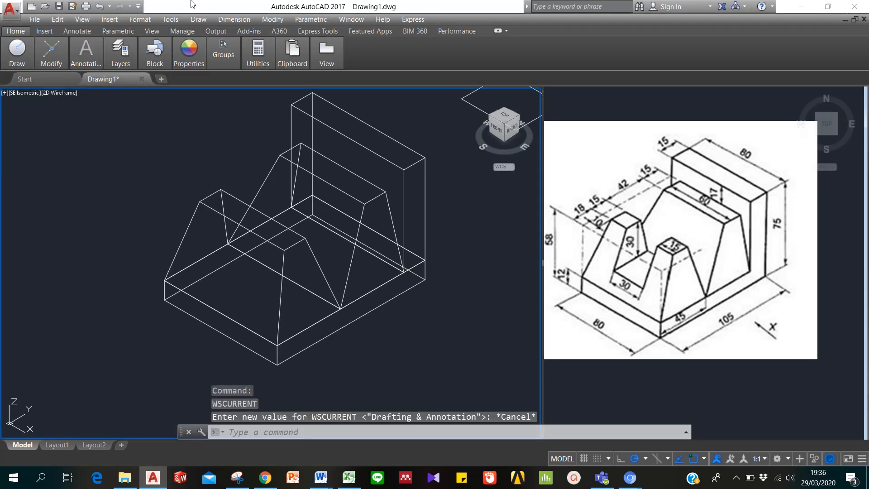
{"action": "left_click", "coordinate": [234, 19]}
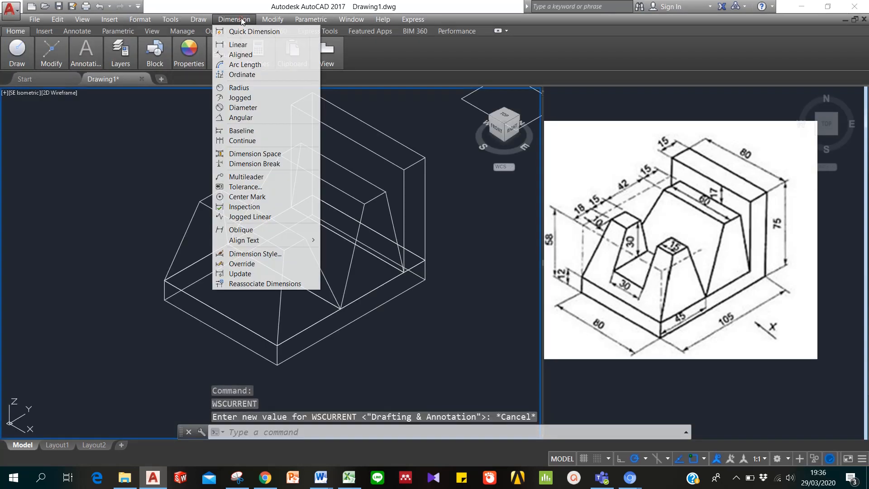
{"action": "left_click", "coordinate": [251, 45]}
{"action": "left_click", "coordinate": [280, 362]}
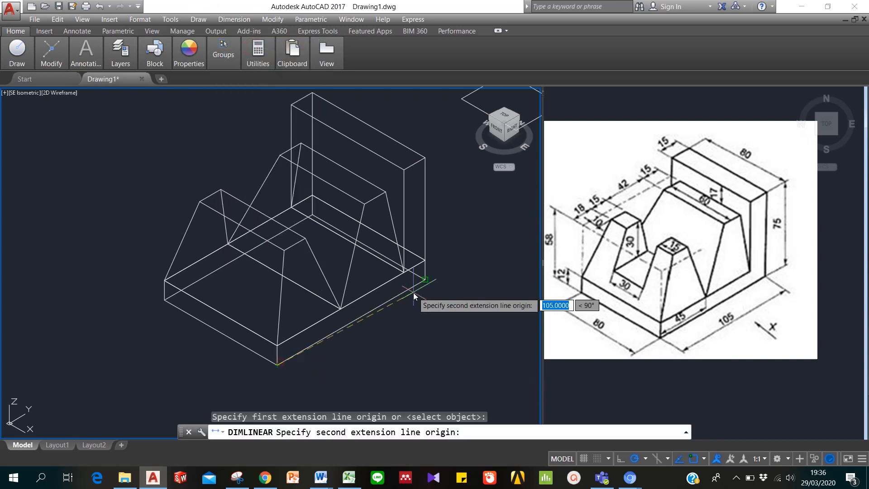
{"action": "left_click", "coordinate": [426, 278]}
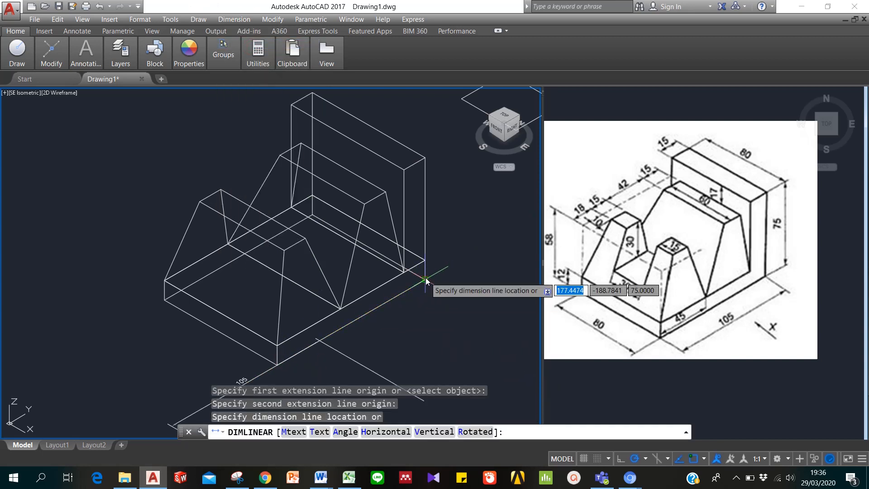
{"action": "left_click", "coordinate": [415, 309]}
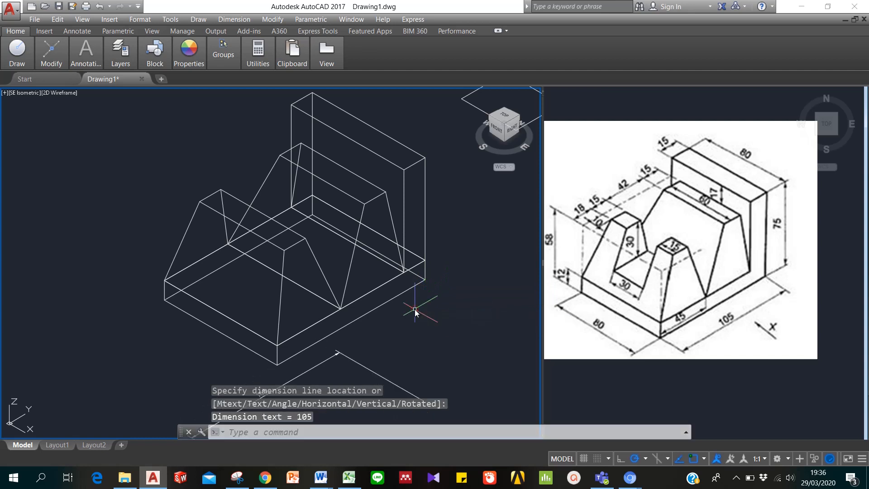
Erase the oversized linear dimension drawn off the base's long lower near edge.
{"action": "scroll", "coordinate": [436, 333], "scroll_direction": "down", "scroll_amount": 3}
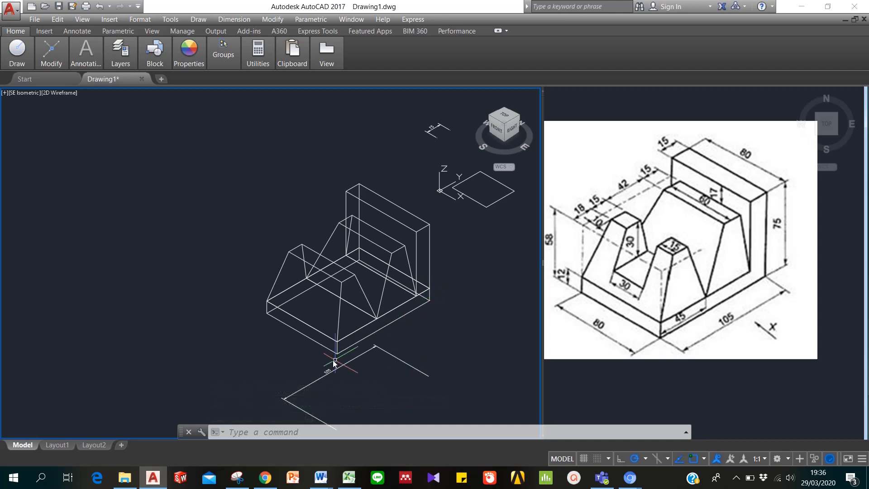
{"action": "left_click", "coordinate": [379, 346]}
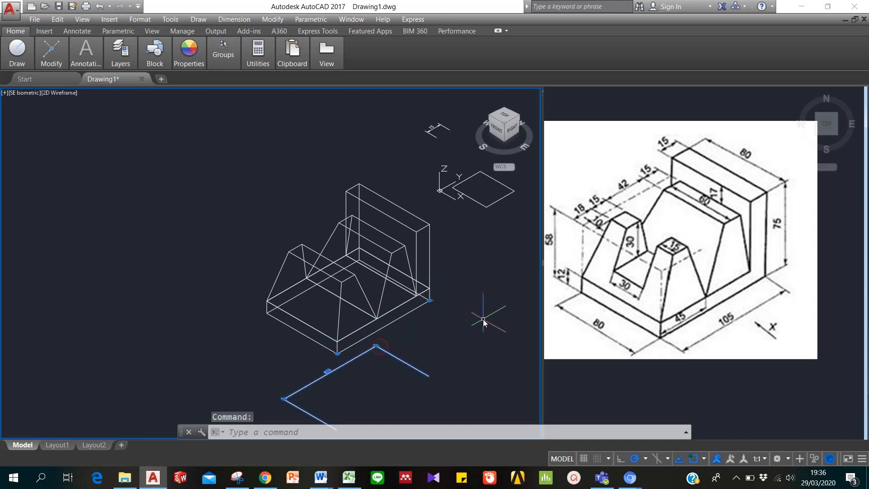
{"action": "key", "text": "Delete"}
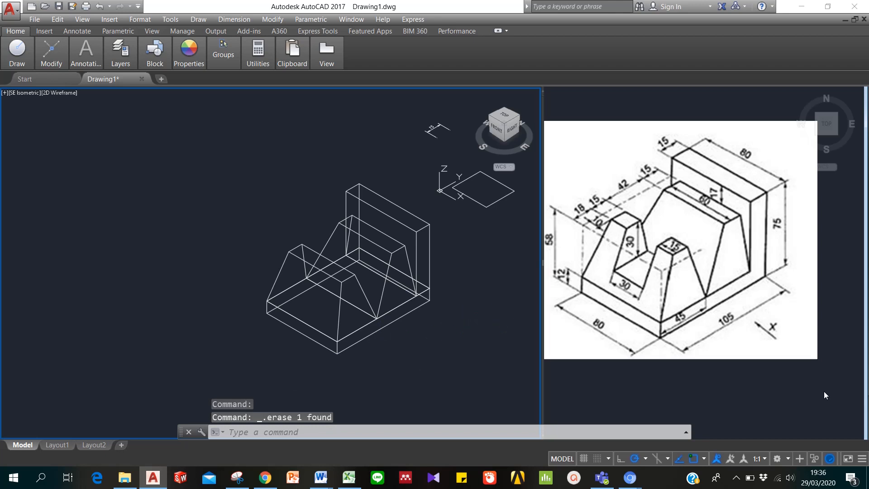
Move the UCS origin to the base's lower near corner, where its short and long bottom edges meet.
{"action": "key", "text": "Escape"}
{"action": "key", "text": "Escape"}
{"action": "key", "text": "Escape"}
{"action": "type", "text": "ucs"}
{"action": "key", "text": "Return"}
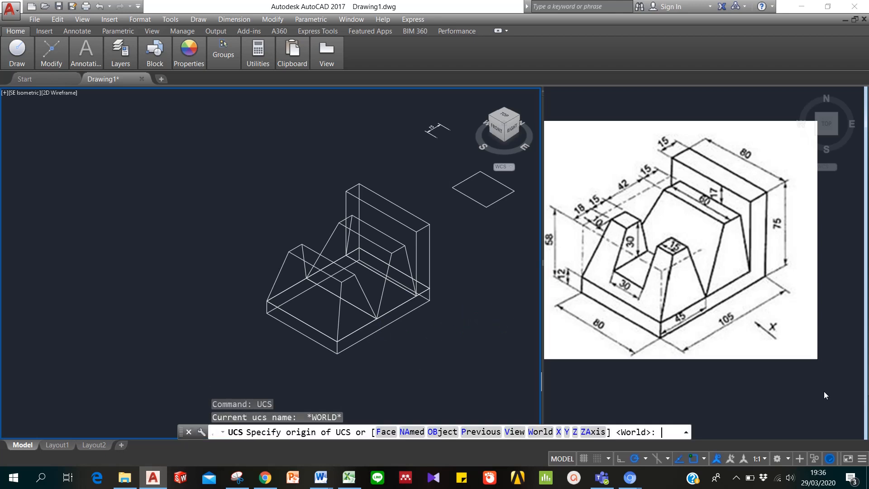
{"action": "type", "text": "m"}
{"action": "key", "text": "Return"}
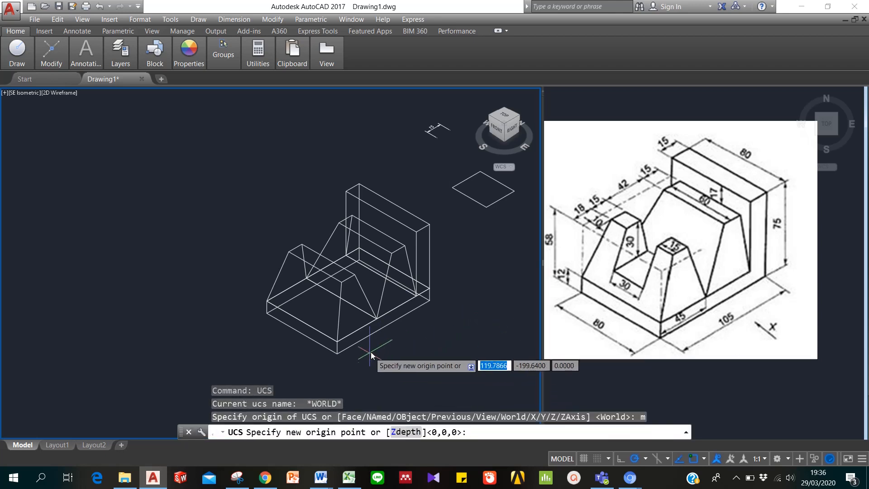
{"action": "left_click", "coordinate": [340, 352]}
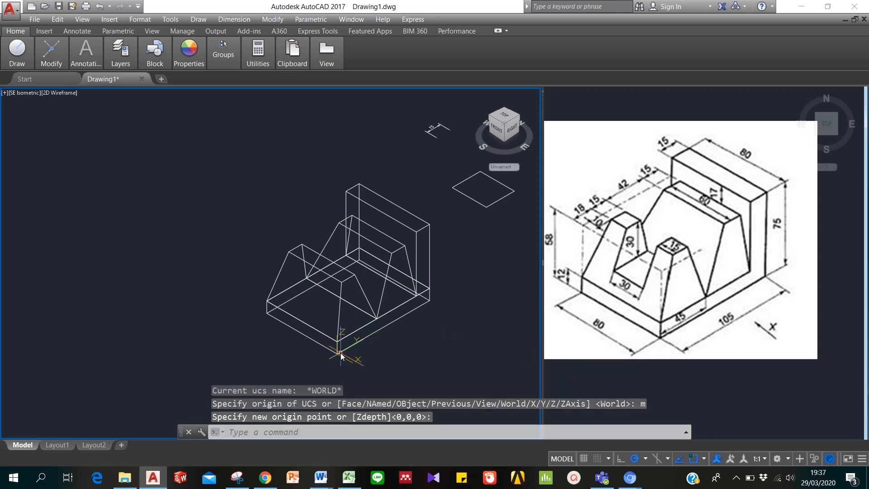
Pick the base's same lower near corner as the UCS origin once more.
{"action": "type", "text": "ucs"}
{"action": "key", "text": "Return"}
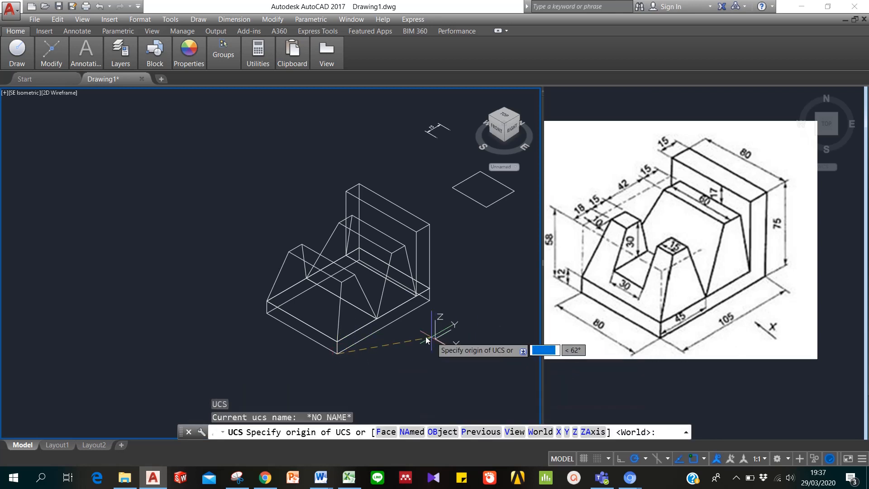
{"action": "key", "text": "Escape"}
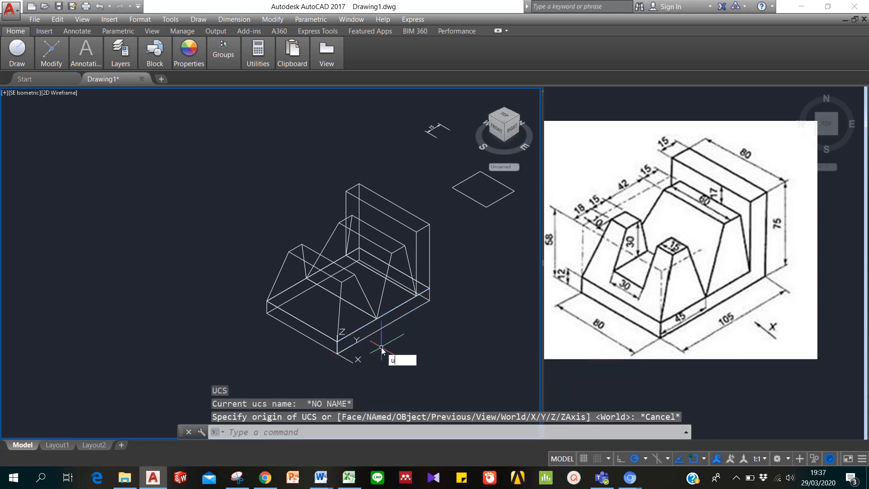
{"action": "key", "text": "Return"}
{"action": "type", "text": "m"}
{"action": "key", "text": "Return"}
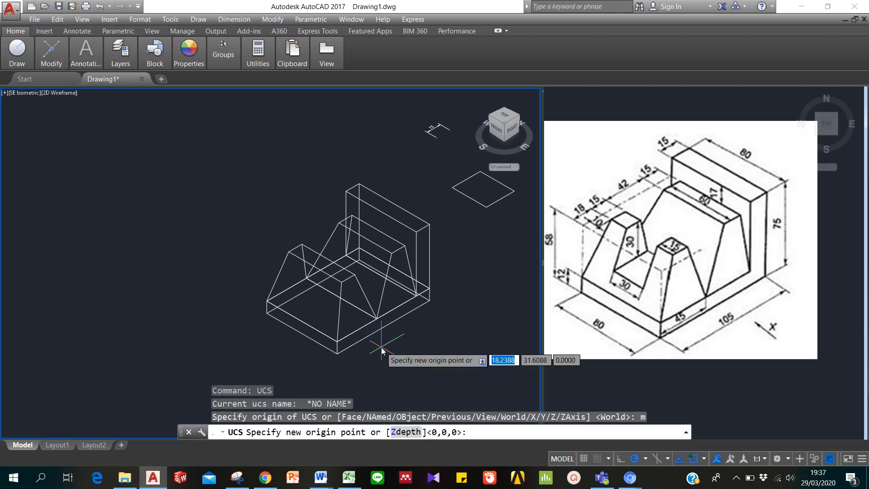
{"action": "left_click", "coordinate": [340, 353]}
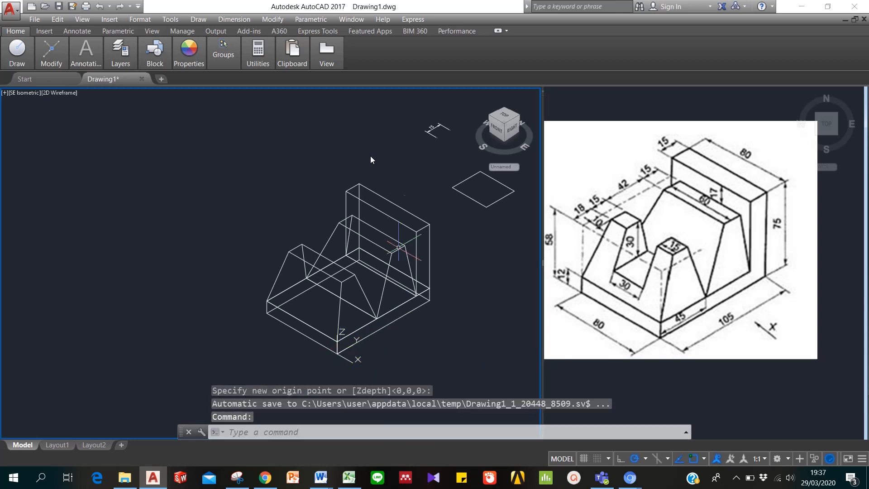
{"action": "left_click", "coordinate": [347, 106]}
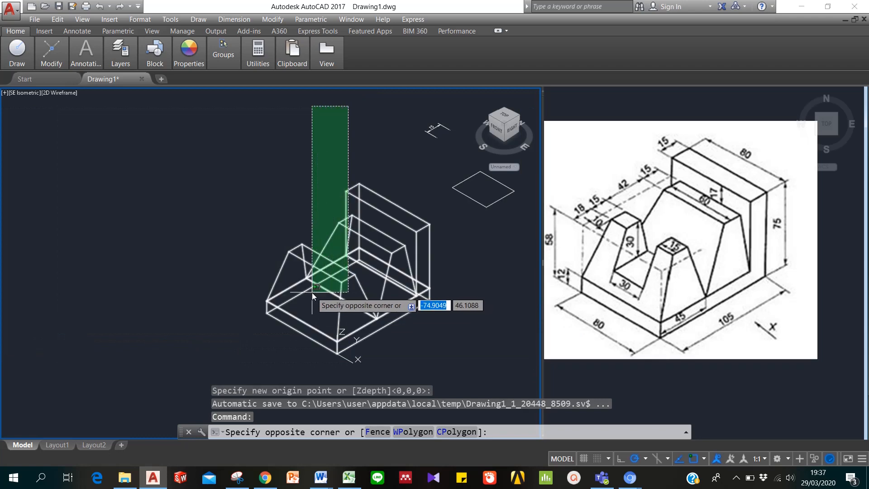
{"action": "key", "text": "Escape"}
Add a linear dimension along the base's long lower near edge, with its dimension line placed just outside the base.
{"action": "scroll", "coordinate": [368, 277], "scroll_direction": "up", "scroll_amount": 3}
{"action": "scroll", "coordinate": [367, 278], "scroll_direction": "down", "scroll_amount": 3}
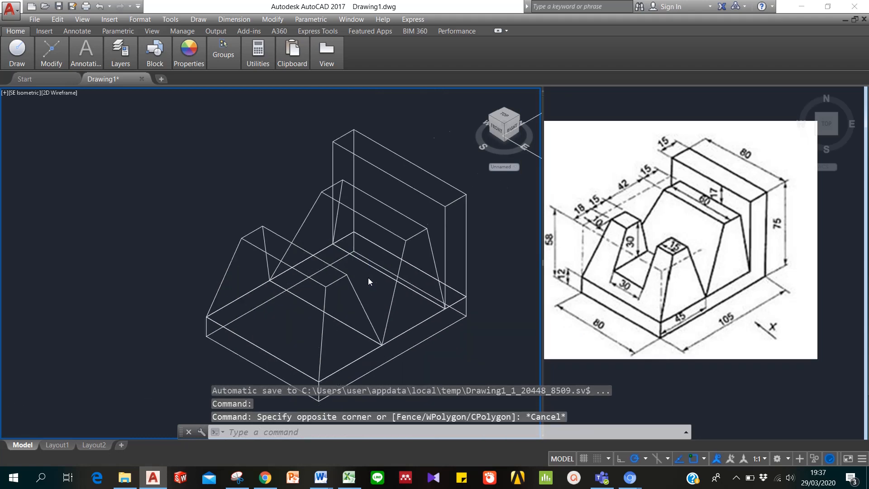
{"action": "scroll", "coordinate": [367, 277], "scroll_direction": "up", "scroll_amount": 2}
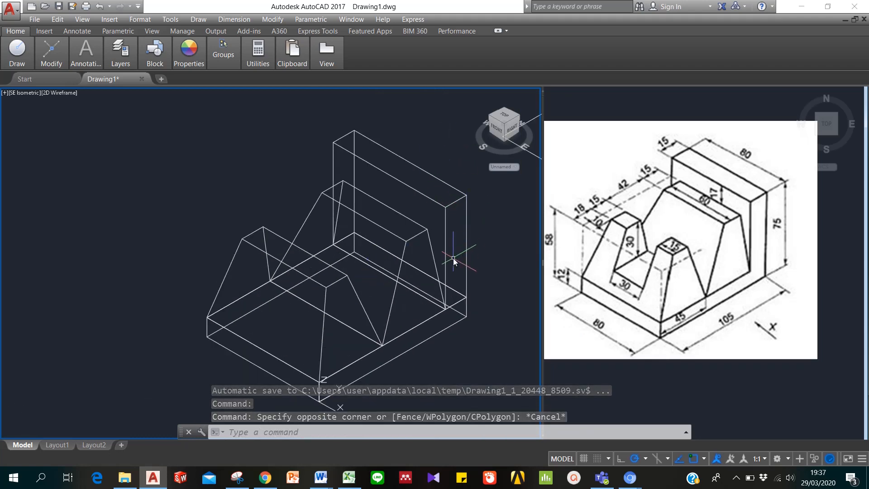
{"action": "type", "text": "p"}
{"action": "key", "text": "Return"}
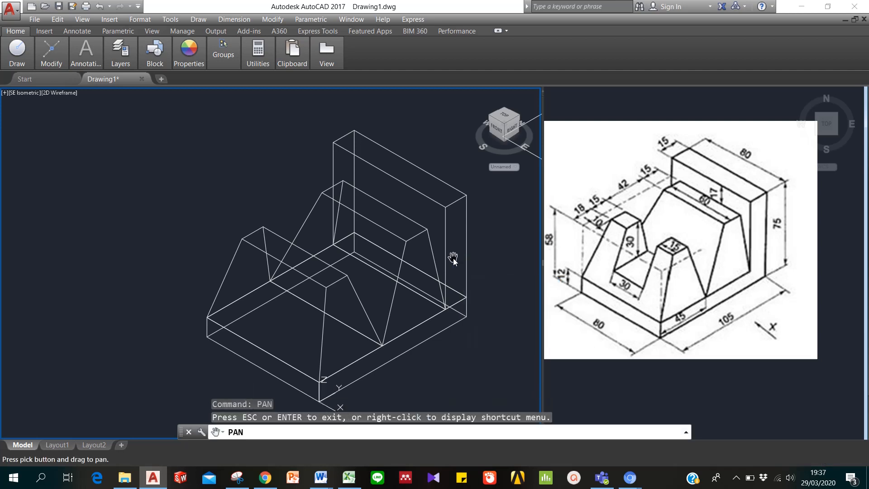
{"action": "left_click_drag", "start_coordinate": [444, 247], "coordinate": [330, 248]}
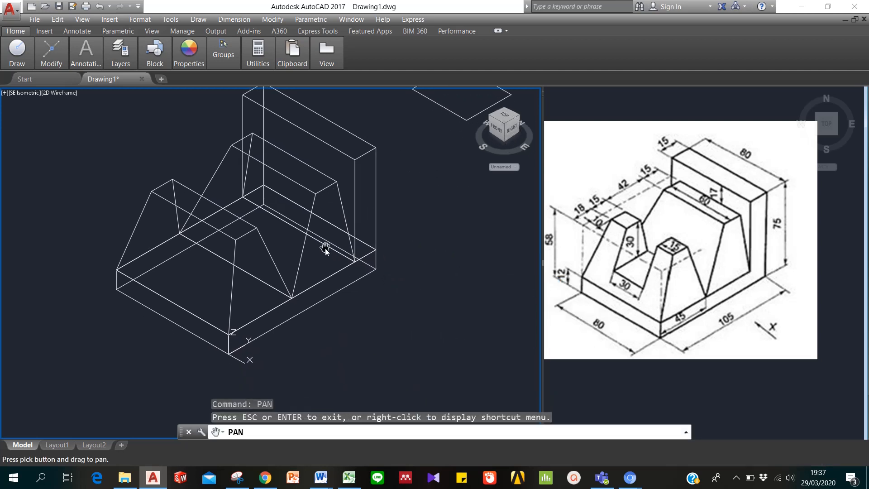
{"action": "right_click", "coordinate": [327, 249]}
{"action": "left_click", "coordinate": [347, 255]}
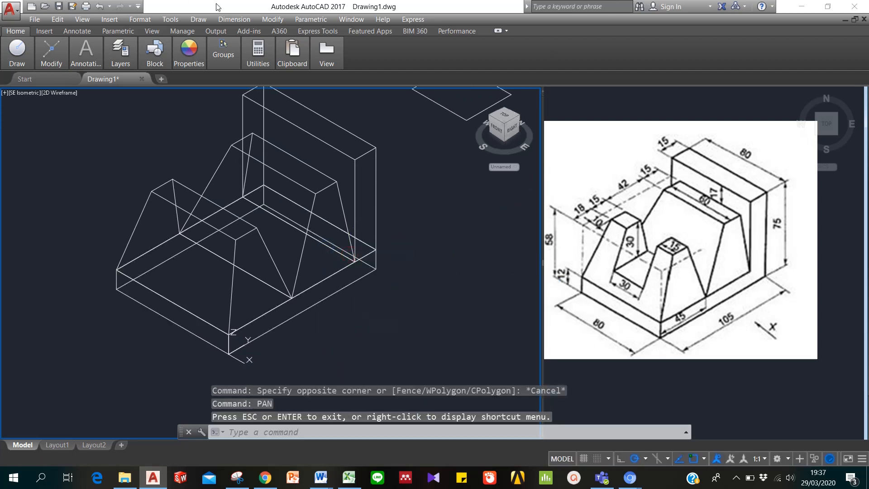
{"action": "left_click", "coordinate": [234, 19]}
{"action": "left_click", "coordinate": [253, 43]}
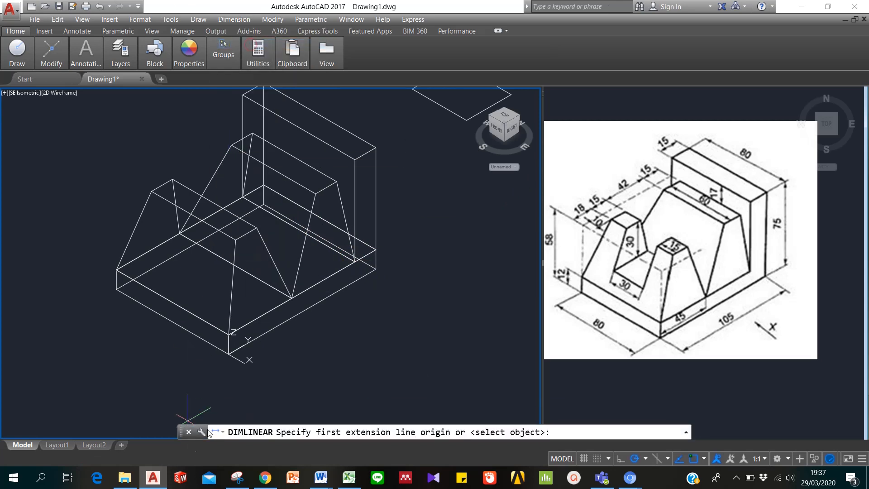
{"action": "left_click", "coordinate": [230, 354]}
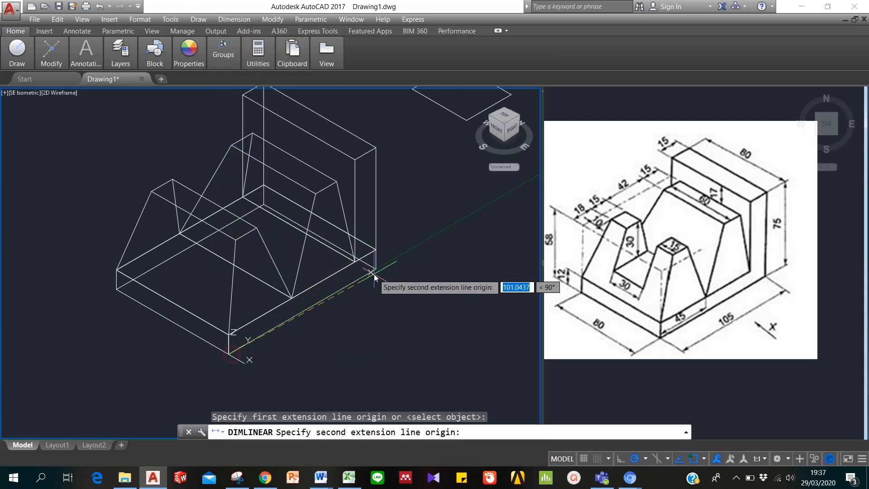
{"action": "left_click", "coordinate": [374, 271]}
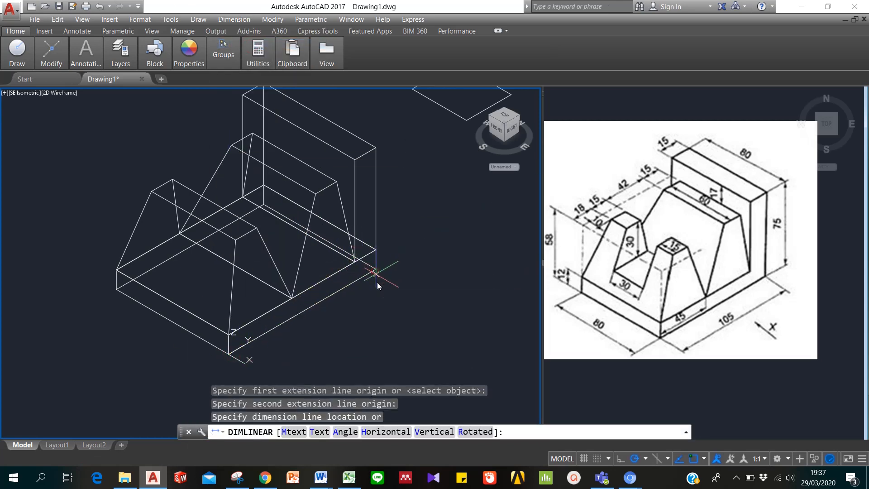
{"action": "left_click", "coordinate": [338, 316]}
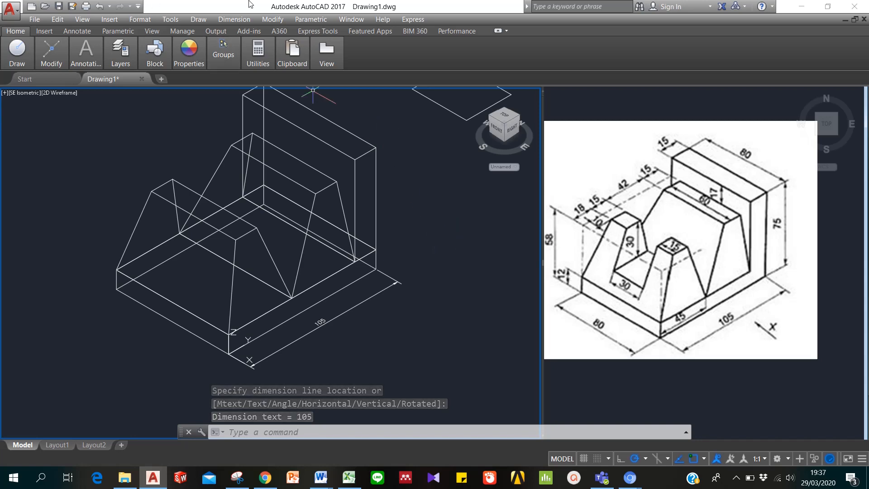
Modify the Standard dimension style to use an overall scale of 20.
{"action": "left_click", "coordinate": [224, 21]}
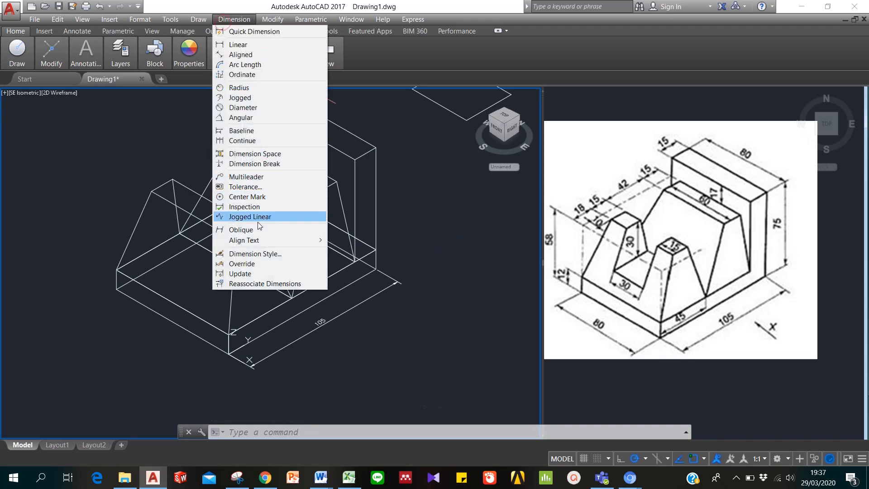
{"action": "left_click", "coordinate": [257, 254]}
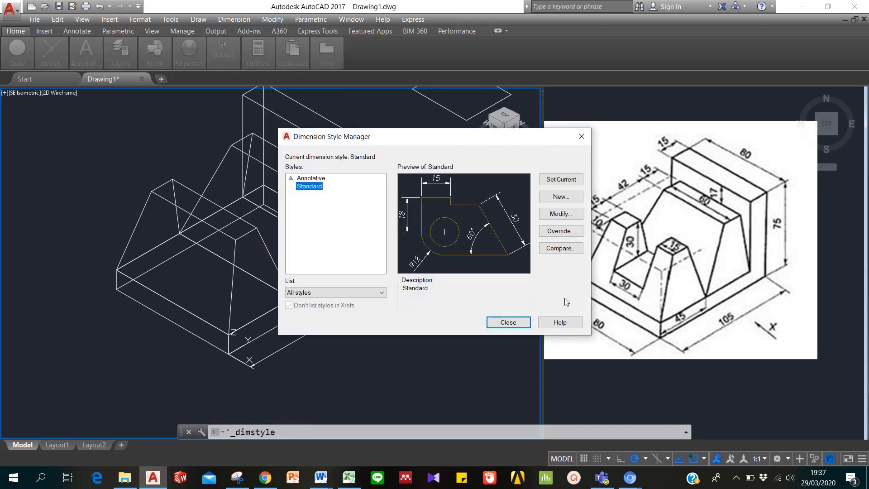
{"action": "left_click", "coordinate": [557, 215]}
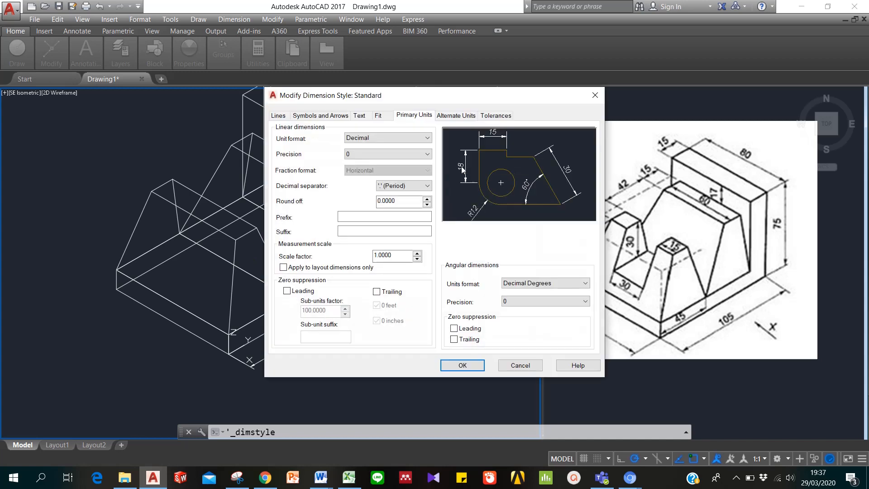
{"action": "left_click", "coordinate": [378, 116]}
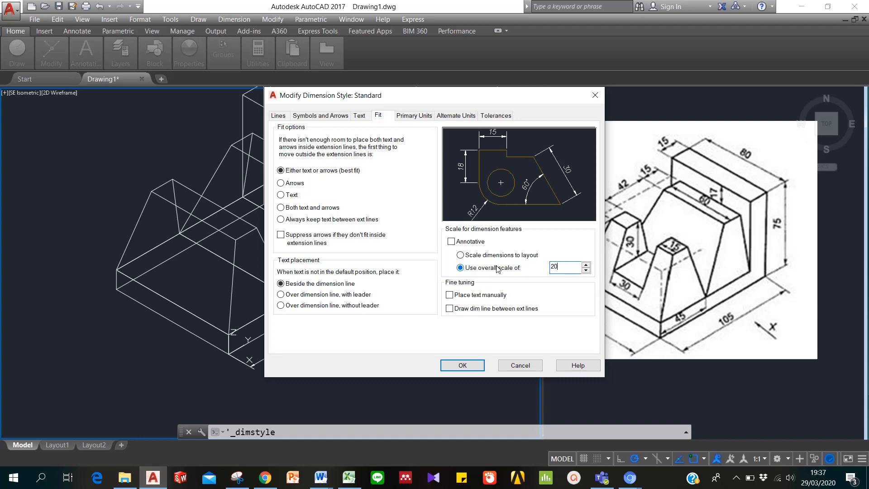
{"action": "left_click", "coordinate": [470, 368]}
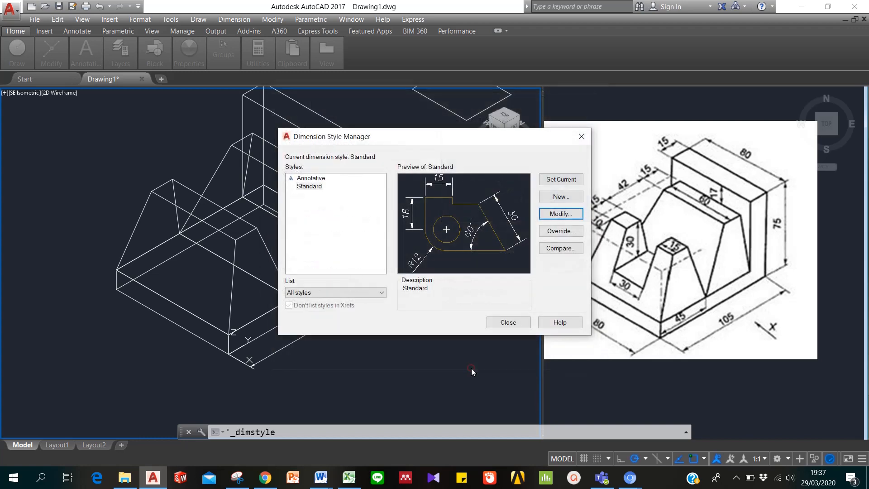
{"action": "left_click", "coordinate": [525, 322]}
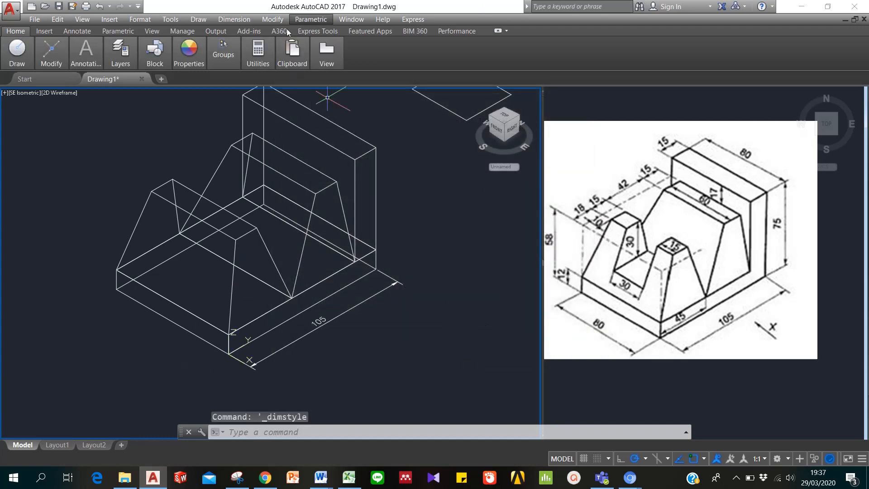
Add a linear dimension along the base's short lower front edge, placed just outside the base.
{"action": "left_click", "coordinate": [234, 19]}
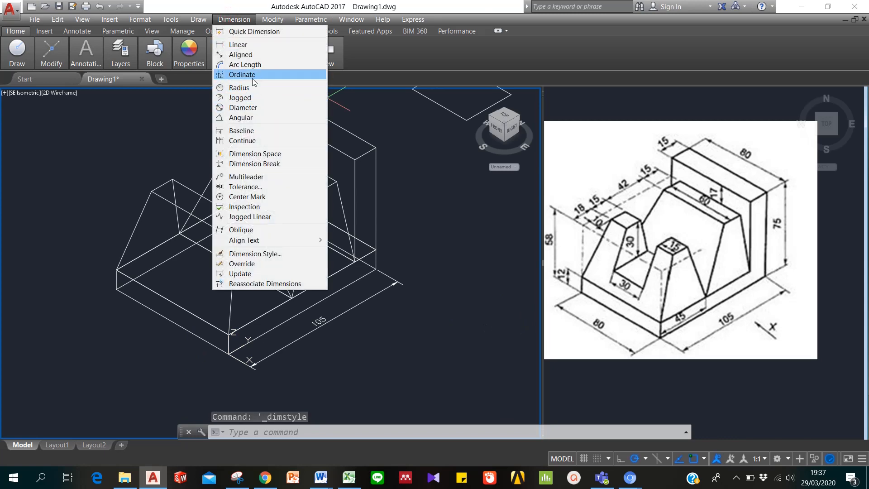
{"action": "left_click", "coordinate": [251, 44]}
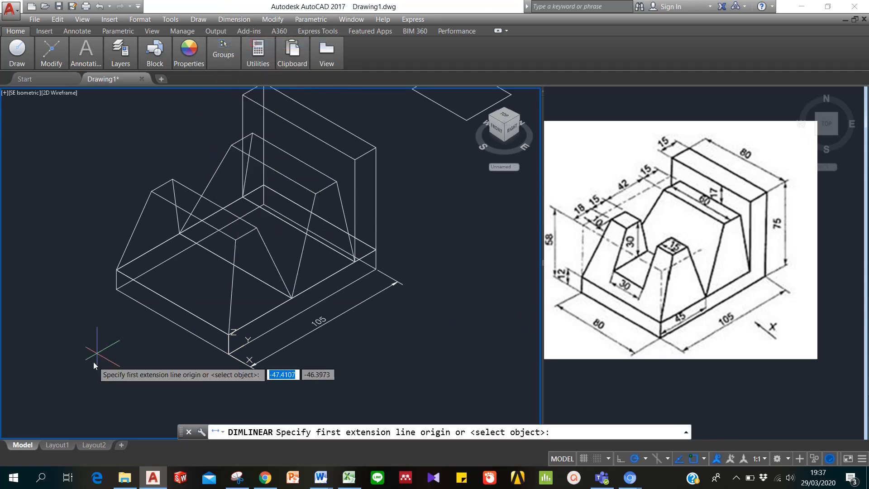
{"action": "left_click", "coordinate": [114, 288]}
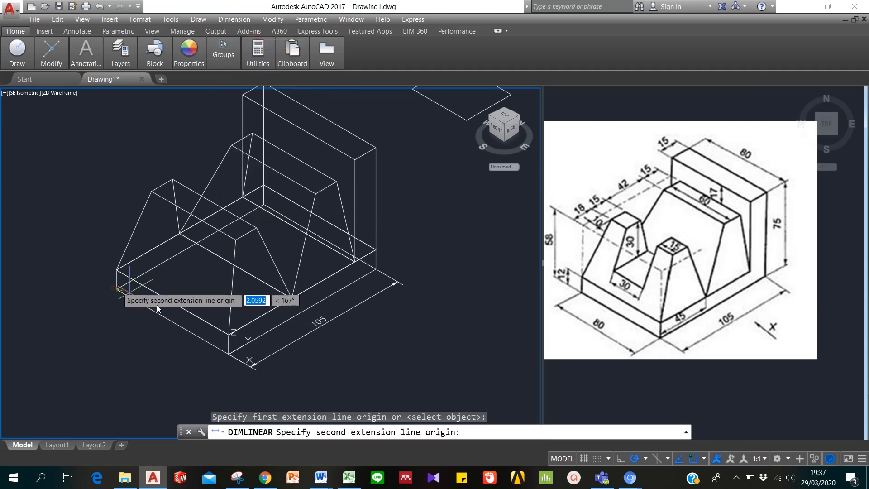
{"action": "left_click", "coordinate": [228, 354]}
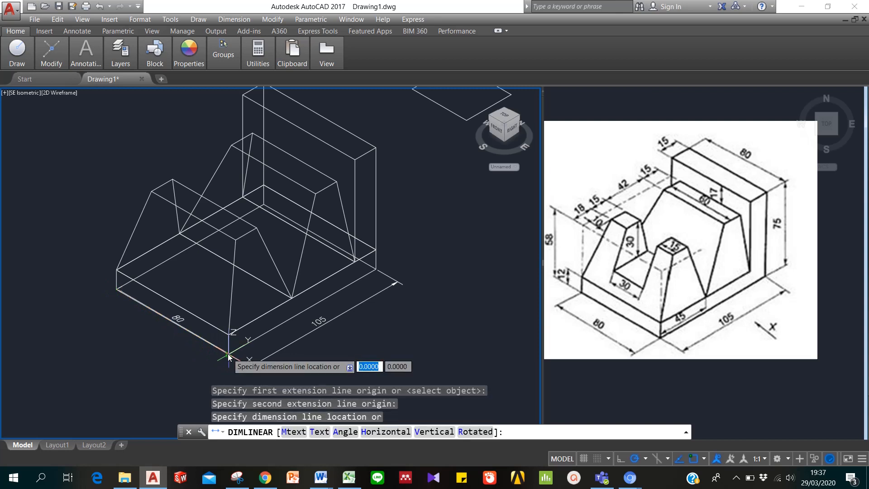
{"action": "left_click", "coordinate": [192, 360]}
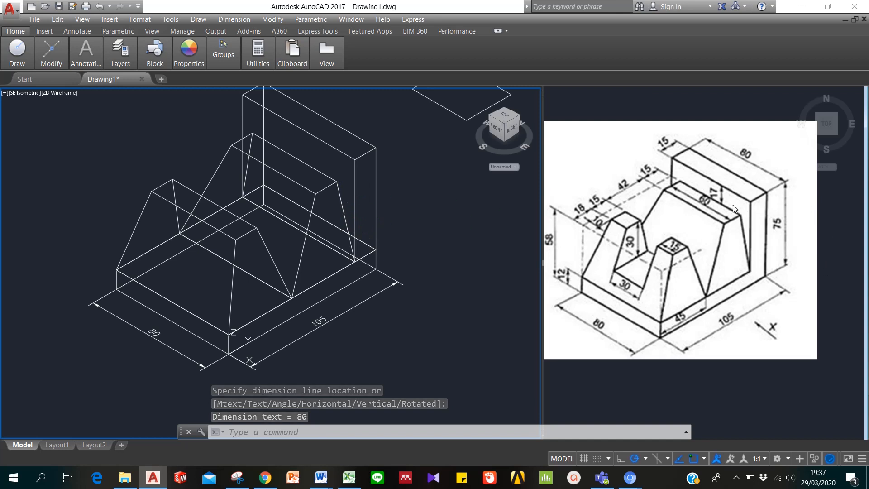
{"action": "key", "text": "Escape"}
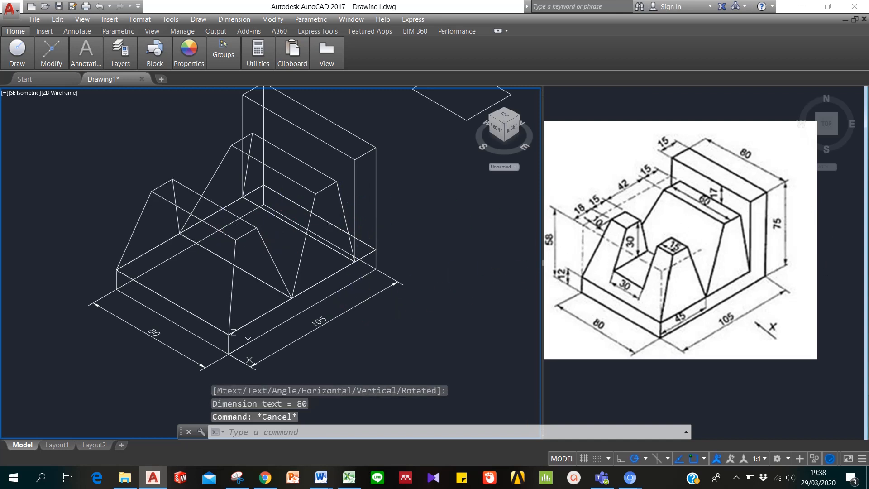
Move the UCS origin to the near front corner of the front tapered block's top face.
{"action": "type", "text": "UCS"}
{"action": "key", "text": "Return"}
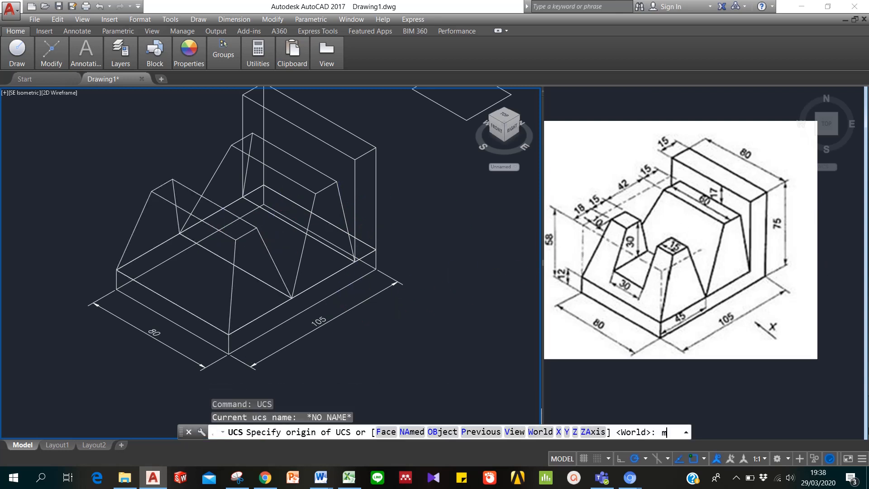
{"action": "type", "text": "m"}
{"action": "key", "text": "Return"}
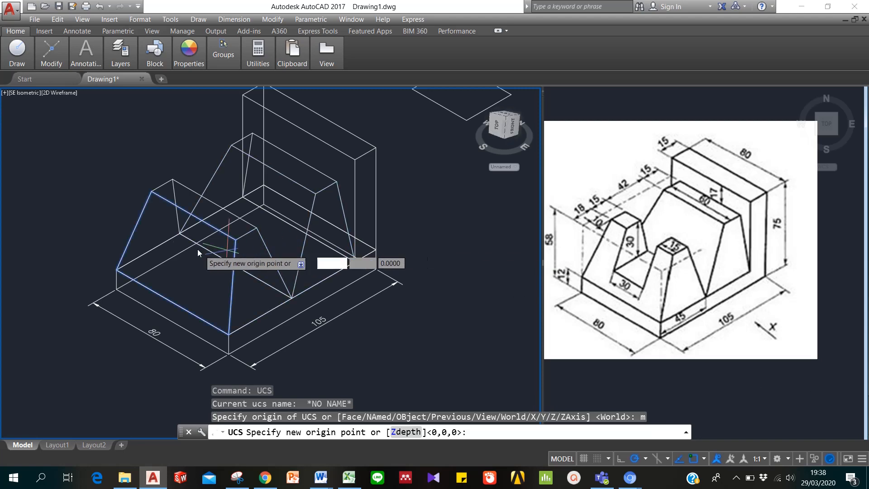
{"action": "left_click", "coordinate": [237, 239]}
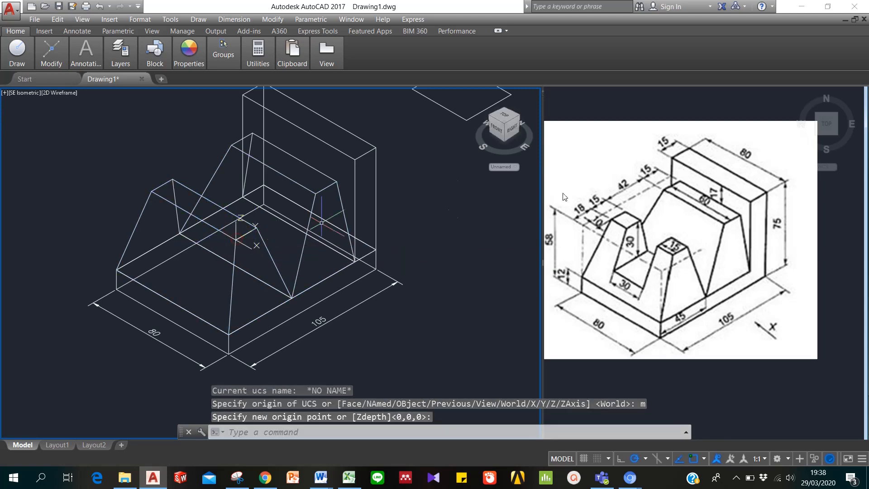
{"action": "left_click", "coordinate": [234, 19]}
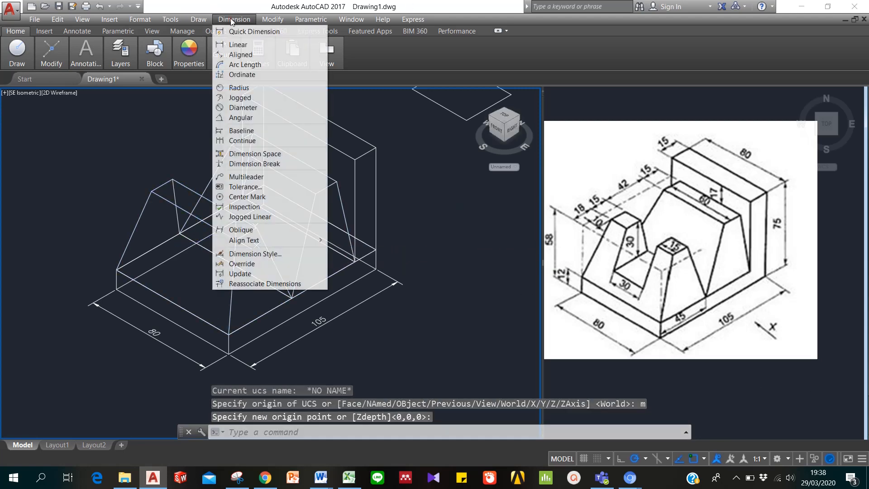
{"action": "left_click", "coordinate": [244, 43]}
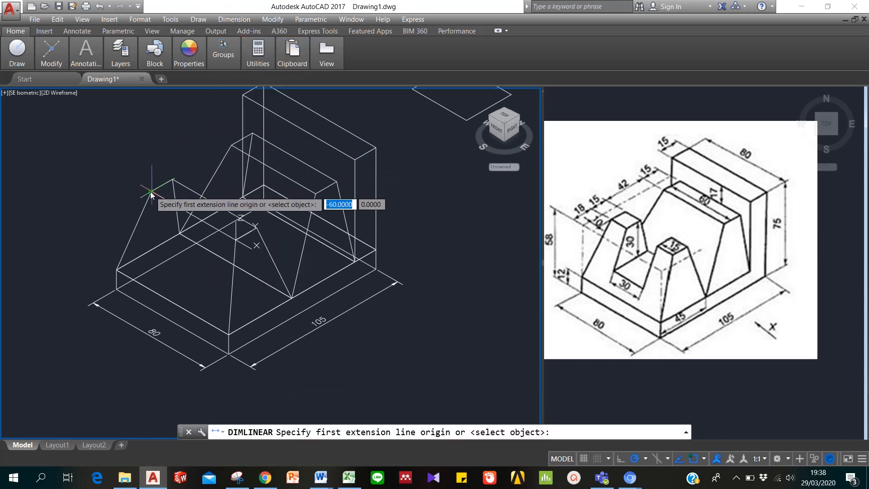
{"action": "left_click", "coordinate": [116, 271]}
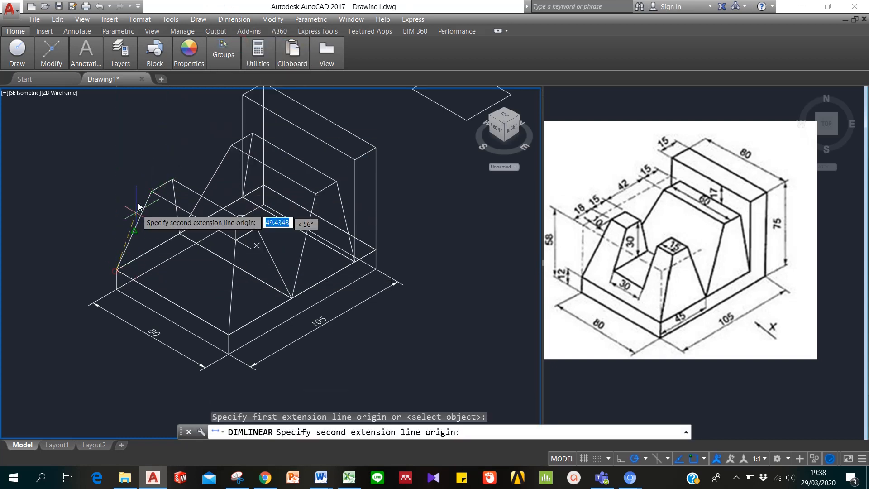
{"action": "left_click", "coordinate": [152, 191]}
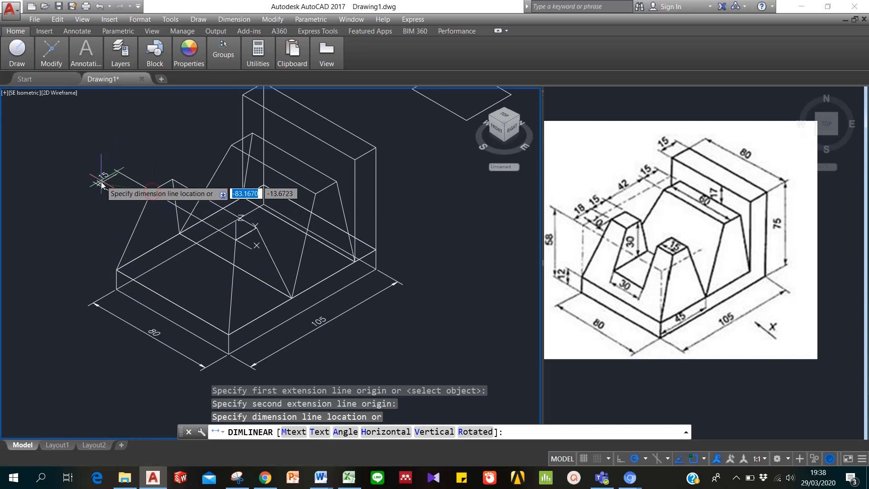
{"action": "key", "text": "Escape"}
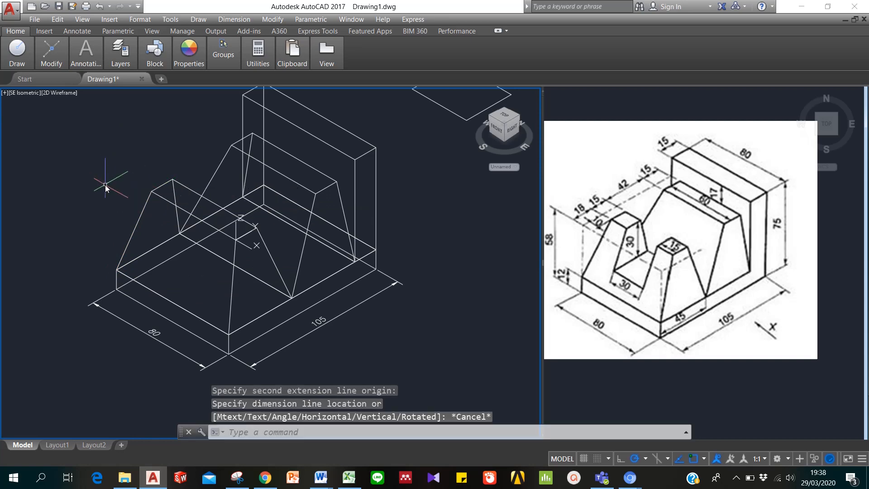
Add a linear dimension along the far short top edge of the front tapered block, placed just outside the block.
{"action": "left_click", "coordinate": [234, 19]}
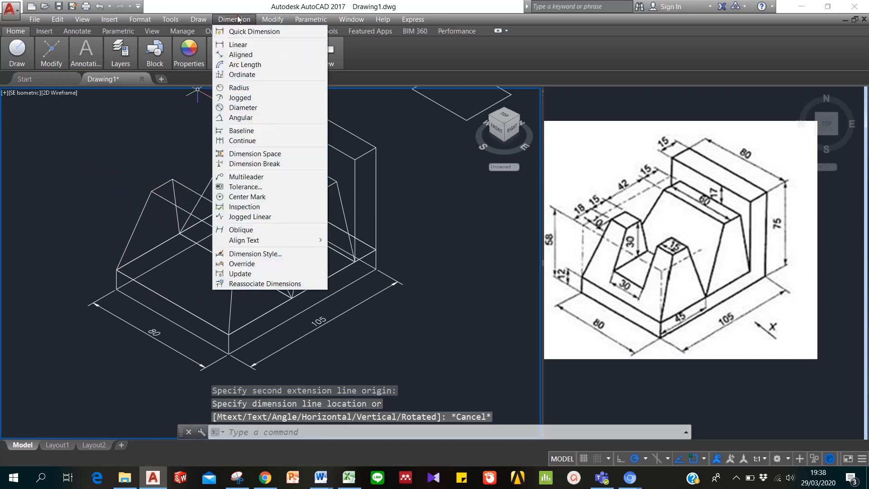
{"action": "left_click", "coordinate": [237, 44]}
{"action": "left_click", "coordinate": [153, 192]}
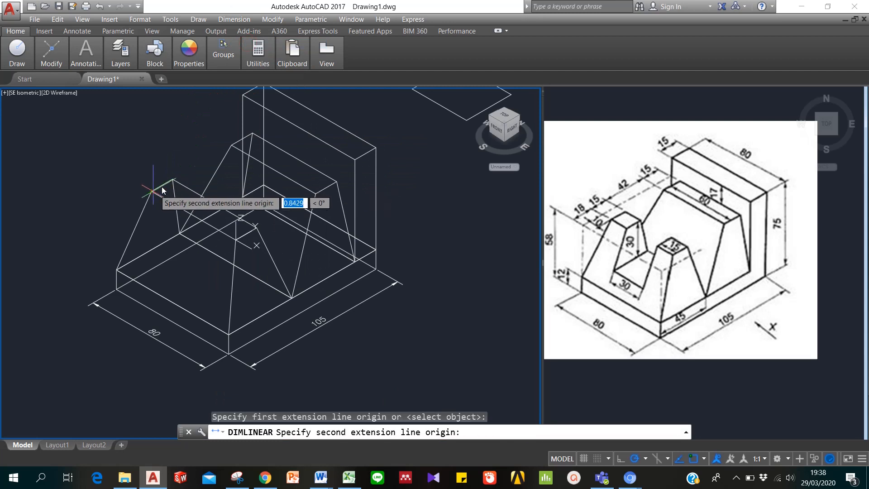
{"action": "left_click", "coordinate": [173, 181]}
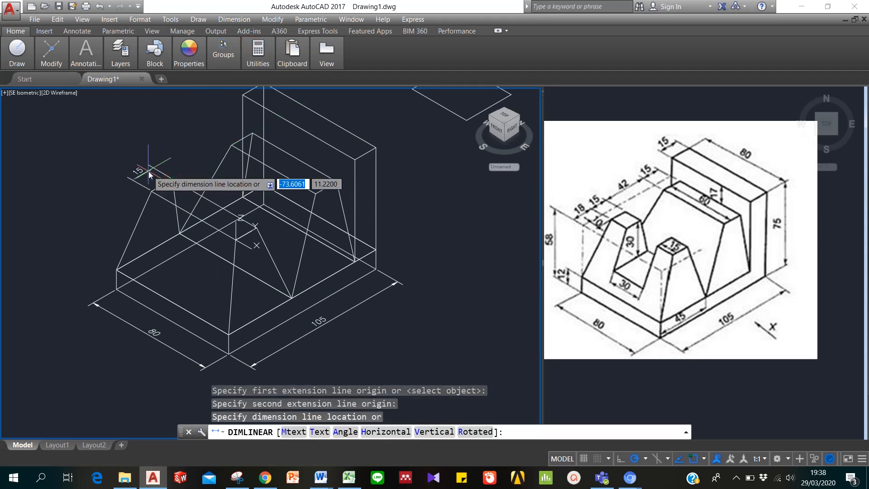
{"action": "left_click", "coordinate": [152, 173]}
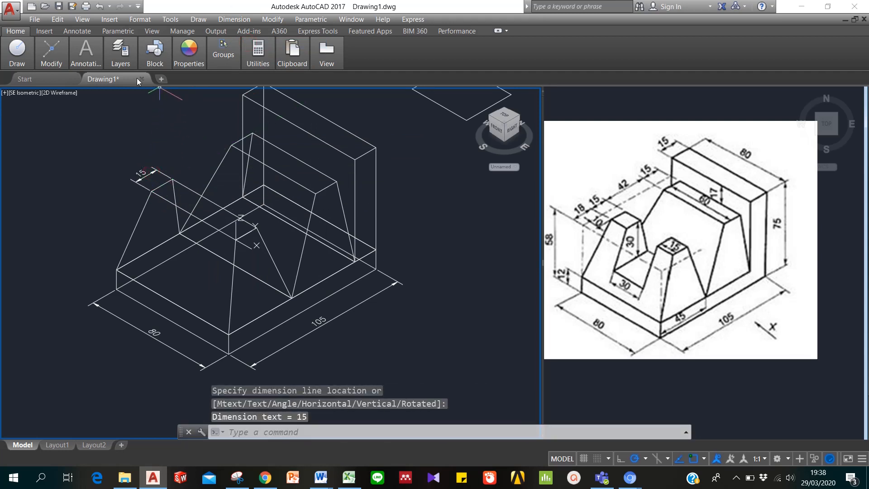
Add a linear dimension for the gap between the front and rear blocks' far top edges, in line with the front block's top-width dimension.
{"action": "mouse_move", "coordinate": [138, 81]}
{"action": "key", "text": "Return"}
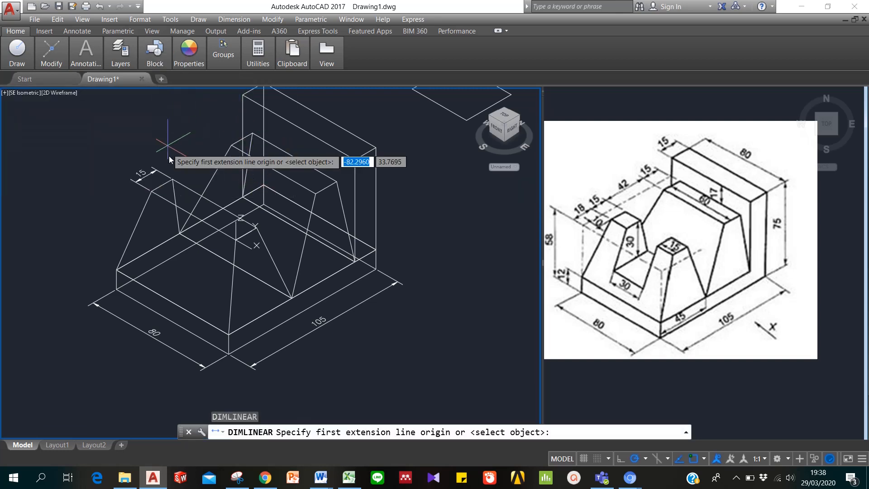
{"action": "left_click", "coordinate": [173, 180]}
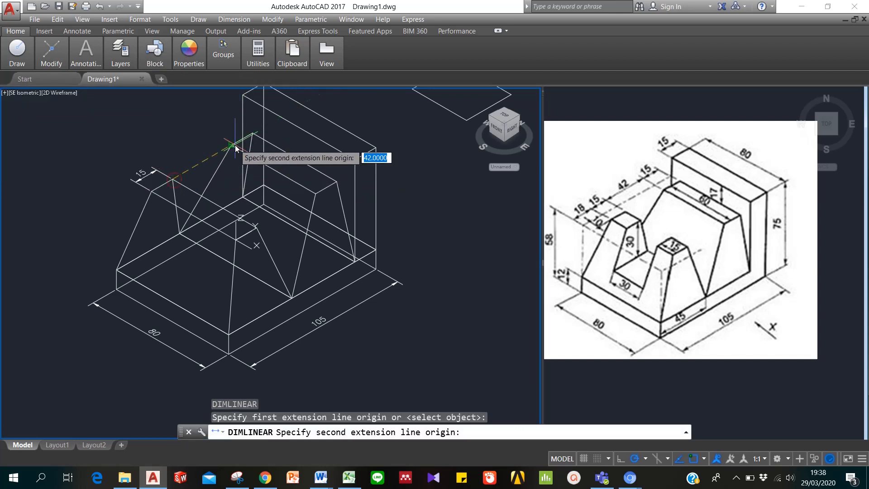
{"action": "left_click", "coordinate": [233, 146]}
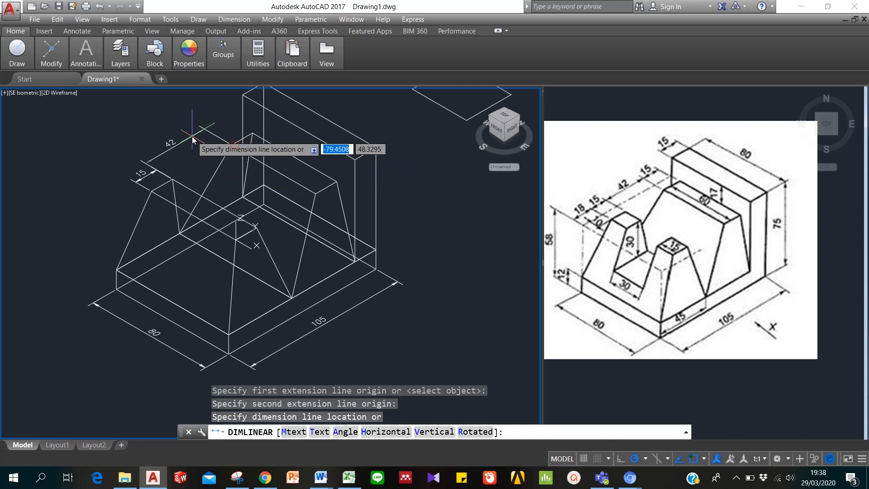
{"action": "left_click", "coordinate": [156, 171]}
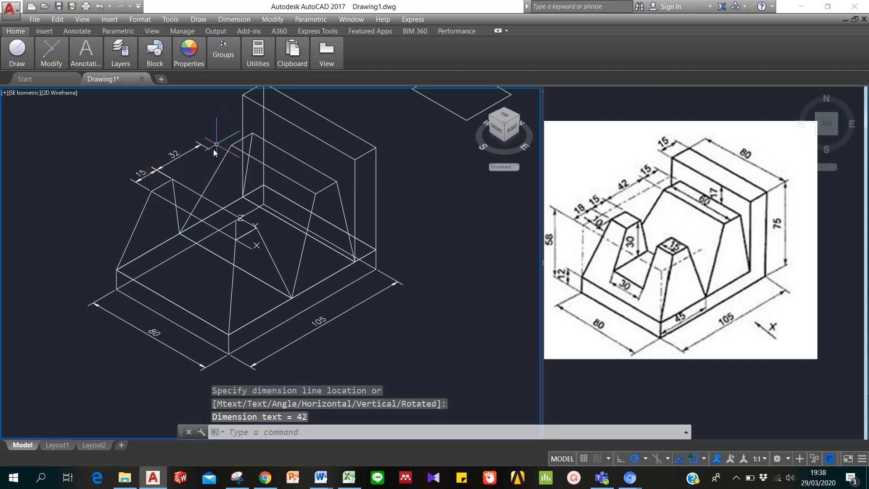
Stretch the gap dimension's second extension origin onto the nearest far-end top corner of the rear tapered block.
{"action": "left_click", "coordinate": [205, 147]}
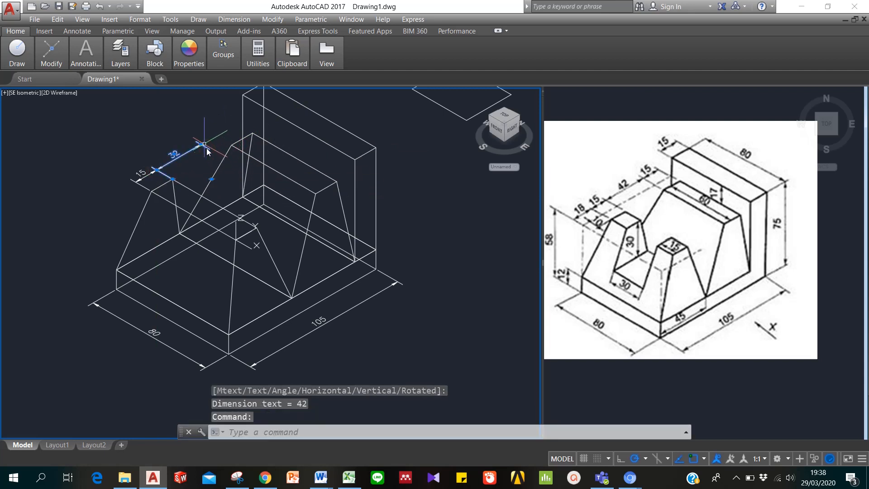
{"action": "left_click", "coordinate": [204, 144]}
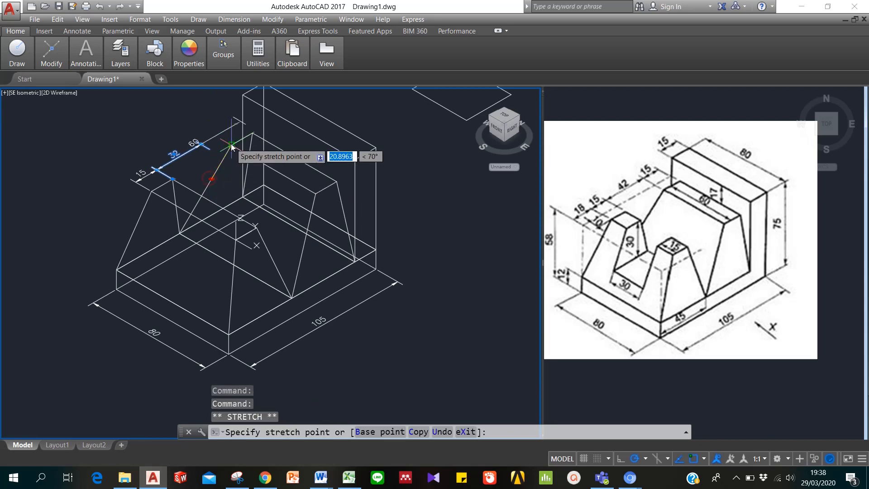
{"action": "left_click", "coordinate": [231, 143]}
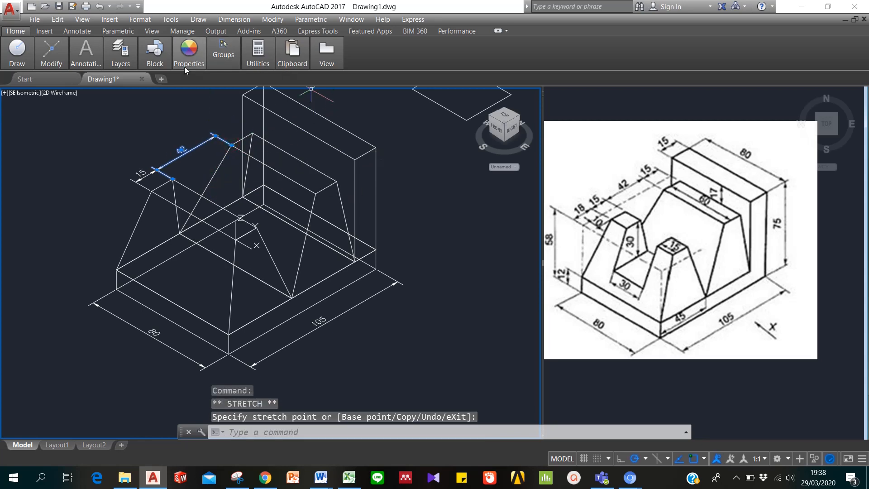
Add a linear dimension along the far short top edge of the rear tapered block, in line with the gap dimension.
{"action": "key", "text": "Return"}
{"action": "left_click", "coordinate": [233, 19]}
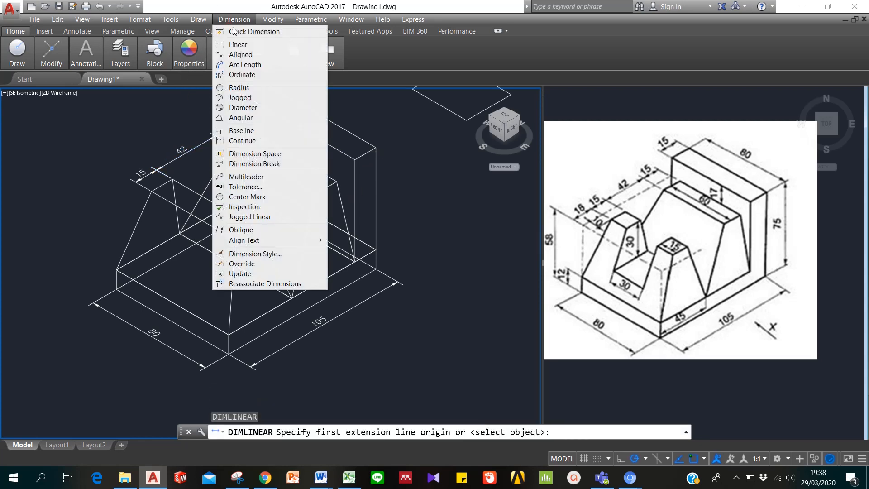
{"action": "left_click", "coordinate": [237, 44]}
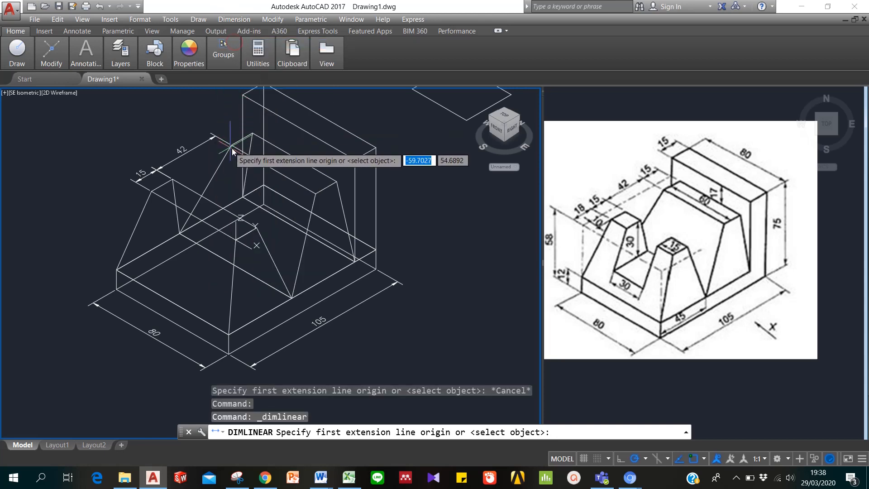
{"action": "left_click", "coordinate": [232, 144]}
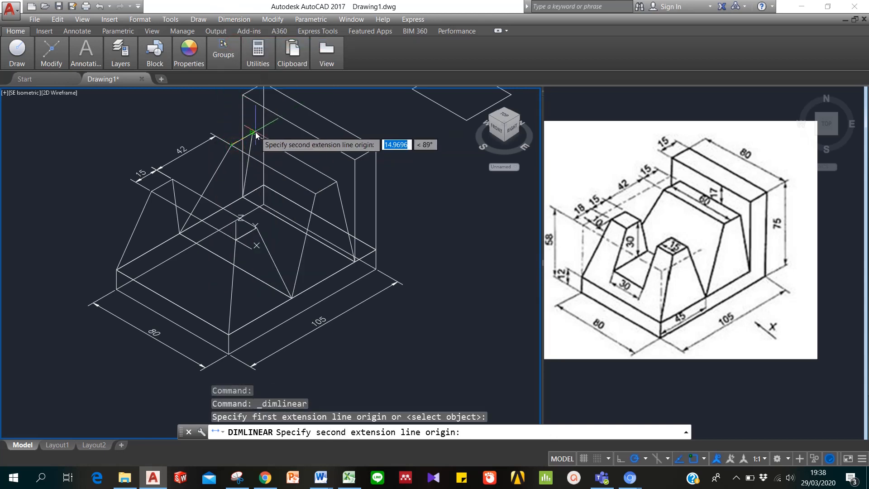
{"action": "left_click", "coordinate": [255, 134]}
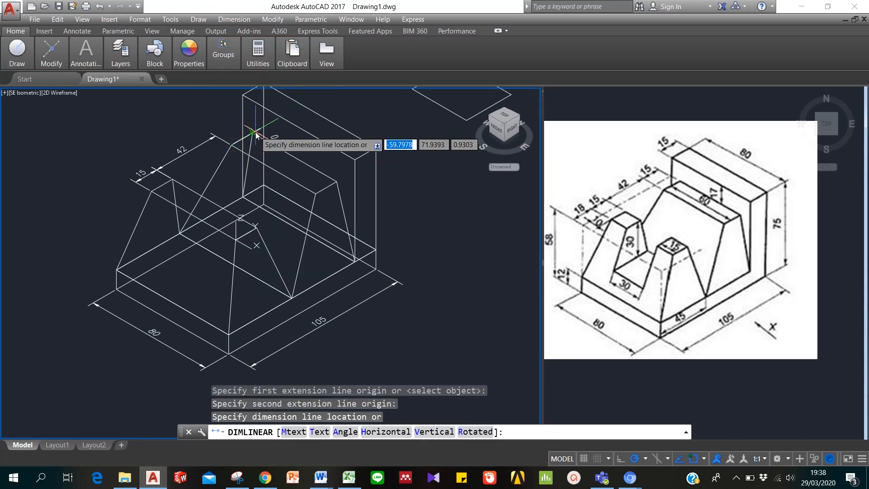
{"action": "left_click", "coordinate": [216, 130]}
{"action": "mouse_move", "coordinate": [206, 43]}
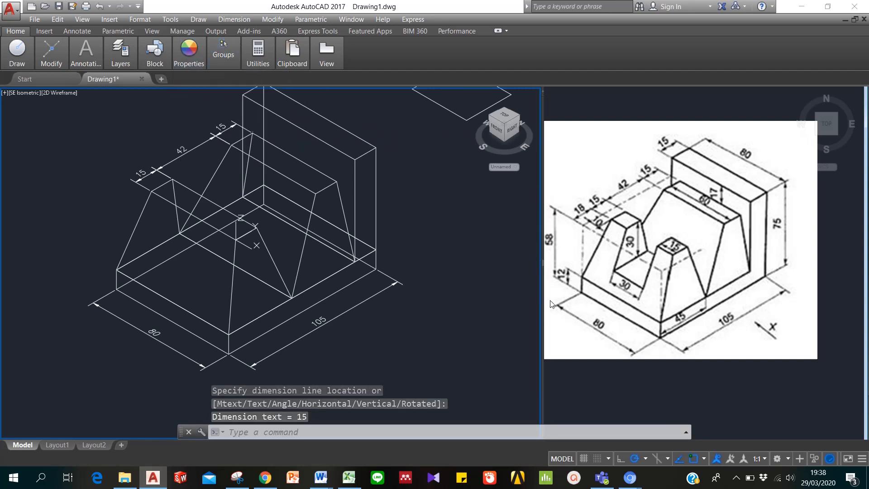
Try to place the UCS origin at the near top corner of the upright back plate's front face, accepting the proposed axes.
{"action": "scroll", "coordinate": [380, 212], "scroll_direction": "down", "scroll_amount": 2}
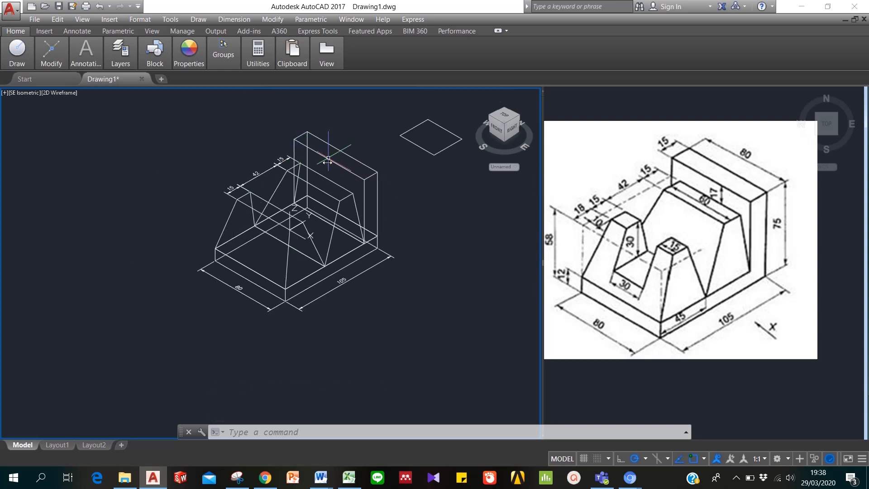
{"action": "key", "text": "Escape"}
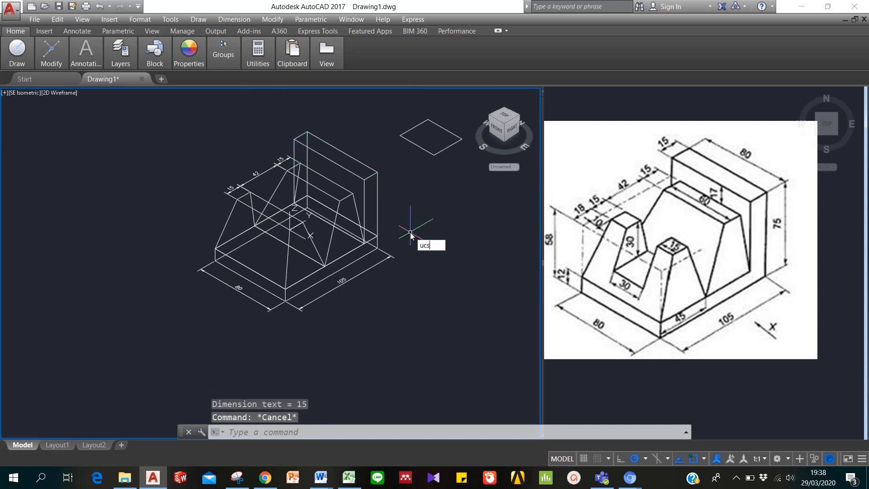
{"action": "key", "text": "Return"}
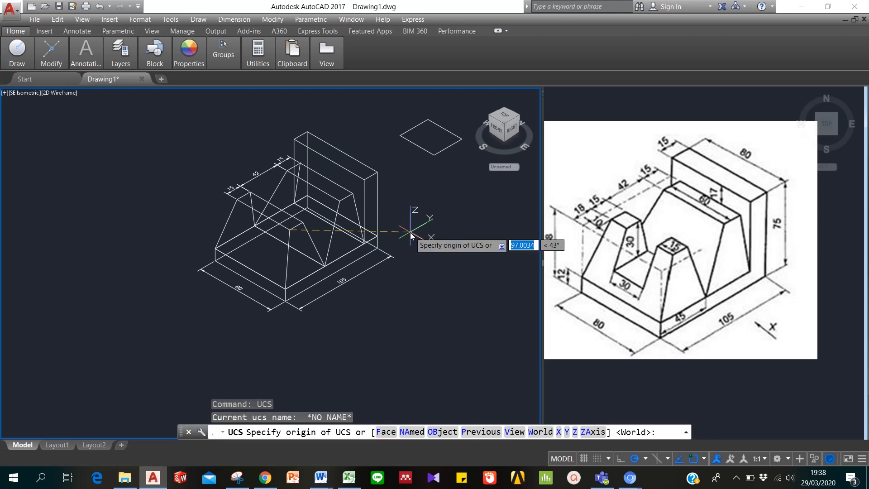
{"action": "left_click", "coordinate": [365, 182]}
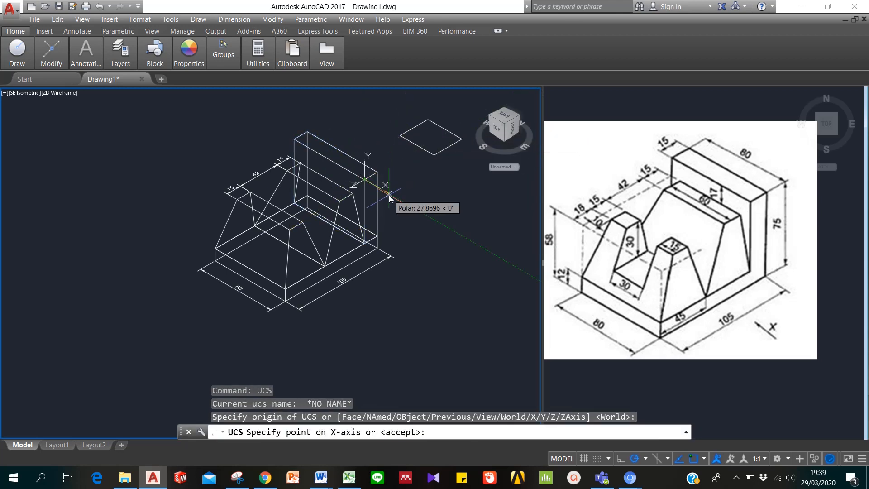
{"action": "key", "text": "Return"}
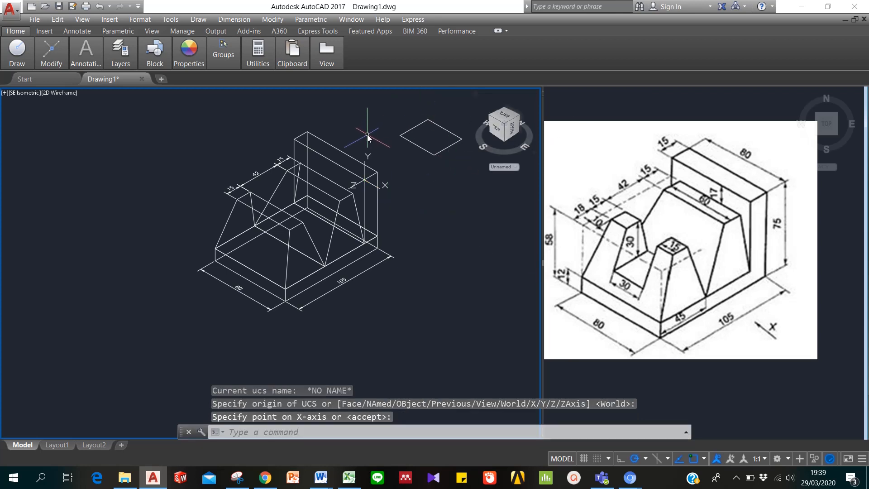
Use the UCS Move option to set the origin at the back plate's near front top corner, with the XY plane on its top face.
{"action": "key", "text": "Escape"}
{"action": "key", "text": "Escape"}
{"action": "type", "text": "ucs"}
{"action": "key", "text": "Return"}
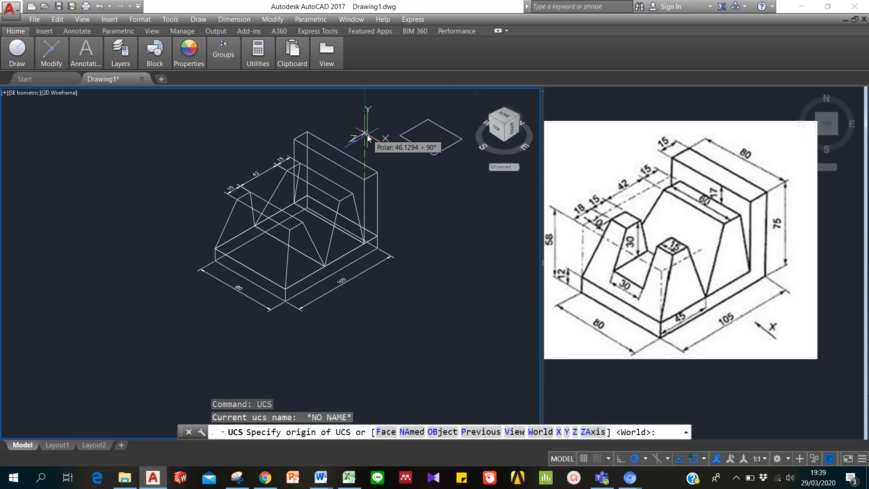
{"action": "type", "text": "m"}
{"action": "key", "text": "Return"}
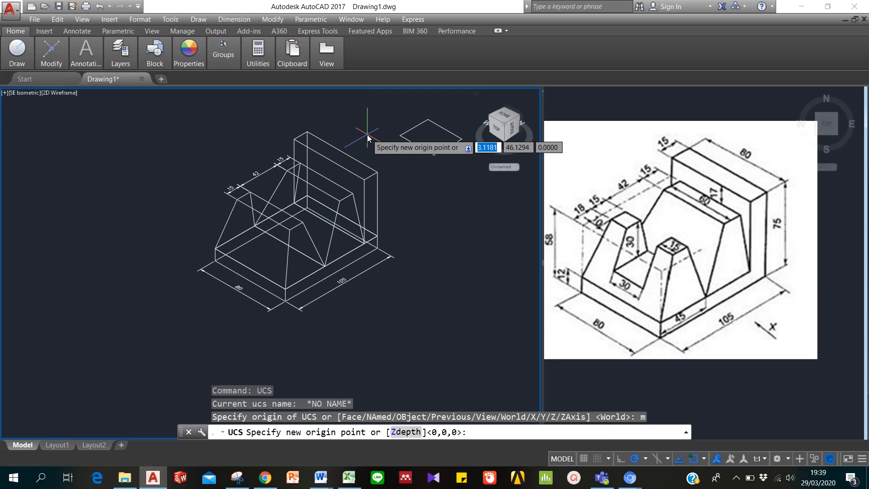
{"action": "left_click", "coordinate": [365, 183]}
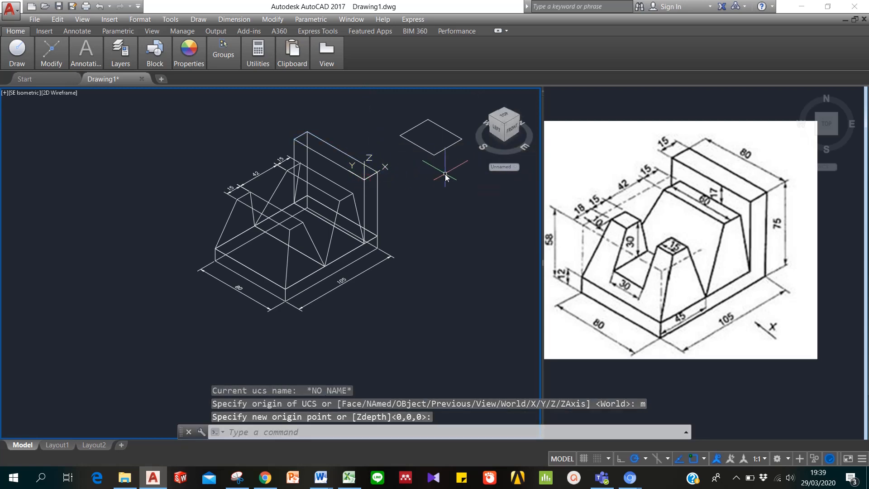
Add a linear dimension across the thickness of the back plate along its far short top edge, placed just outside the plate.
{"action": "left_click", "coordinate": [234, 19]}
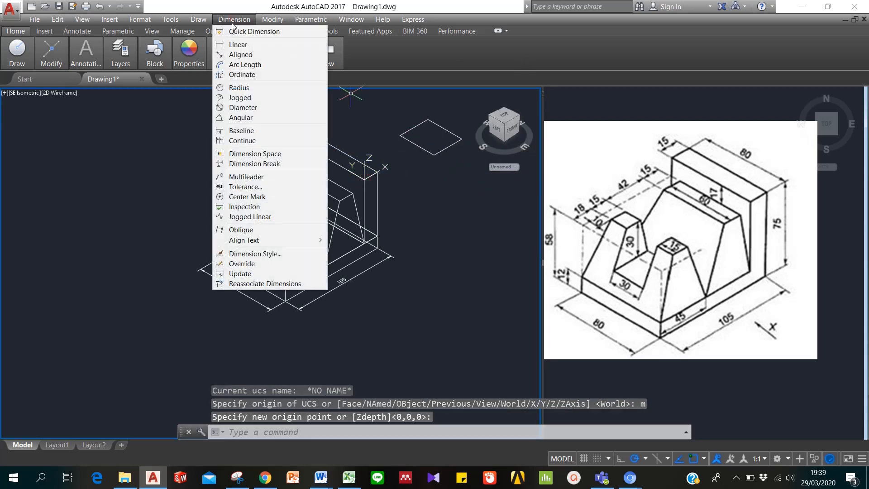
{"action": "left_click", "coordinate": [238, 54]}
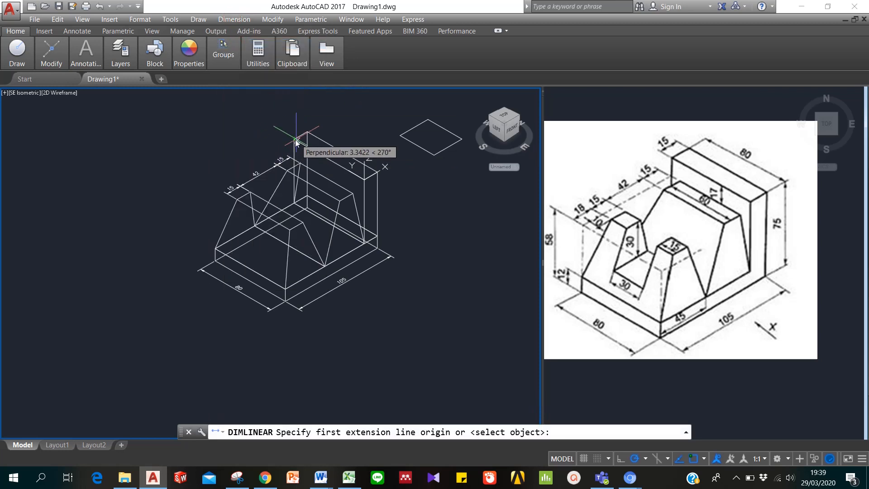
{"action": "left_click", "coordinate": [292, 138]}
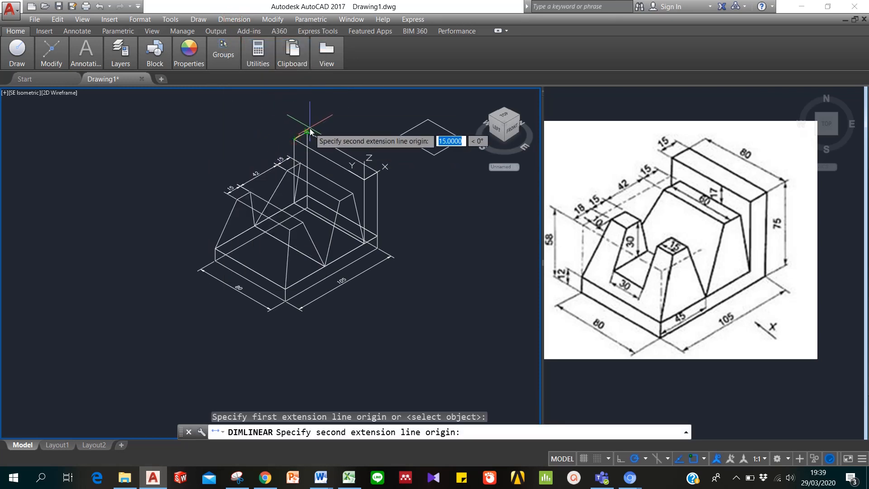
{"action": "left_click", "coordinate": [306, 132]}
{"action": "left_click", "coordinate": [288, 132]}
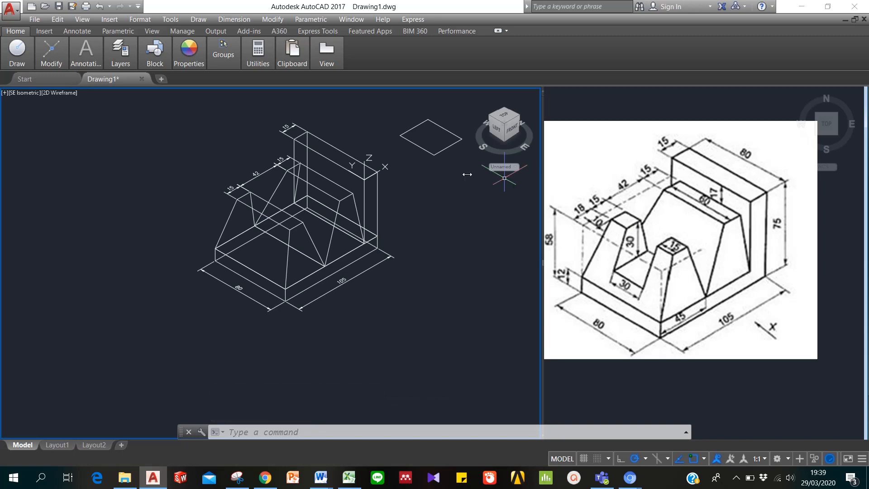
{"action": "left_click", "coordinate": [242, 19]}
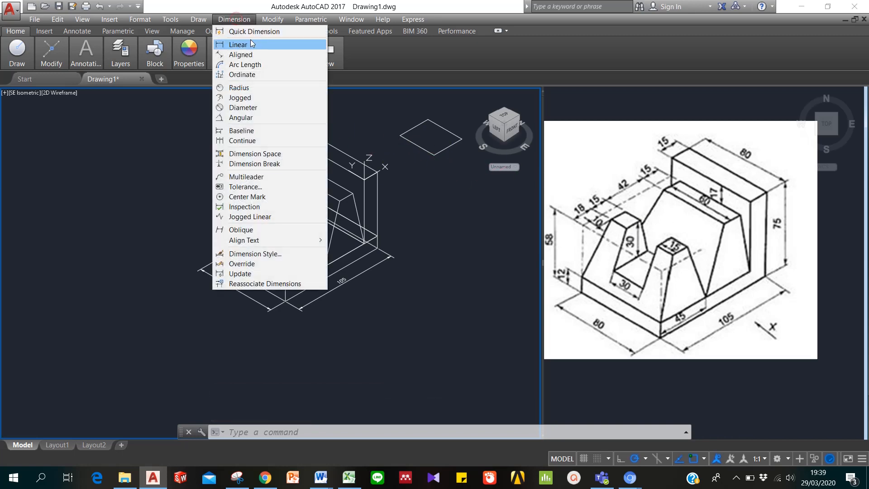
{"action": "left_click", "coordinate": [243, 64]}
{"action": "left_click", "coordinate": [308, 135]}
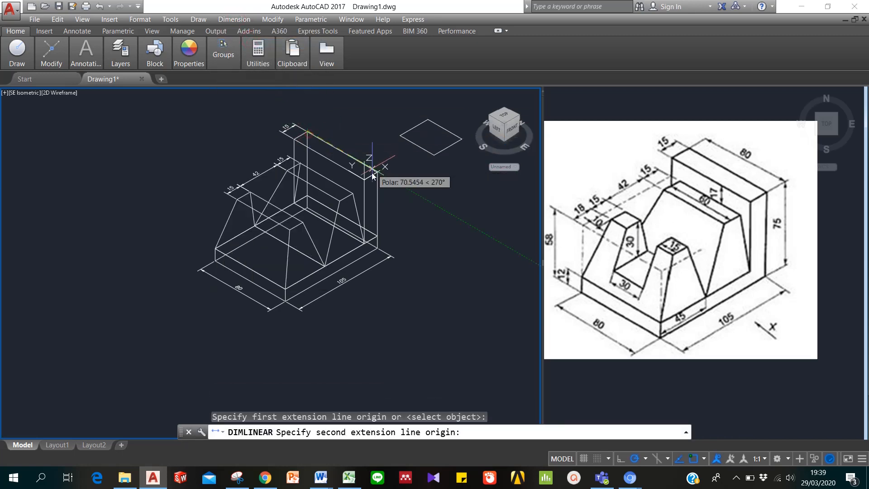
{"action": "left_click", "coordinate": [381, 176]}
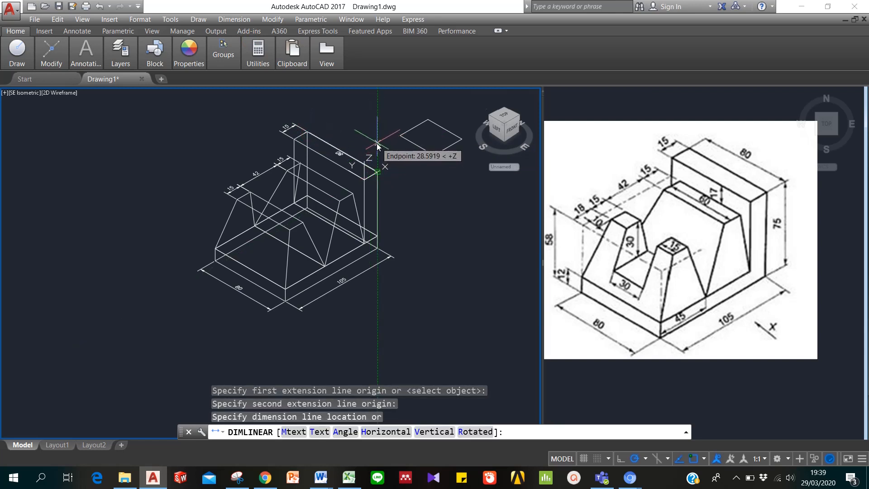
{"action": "key", "text": "Escape"}
Add a linear dimension along the rear long top edge of the upright back plate, placed behind the plate.
{"action": "left_click", "coordinate": [233, 19]}
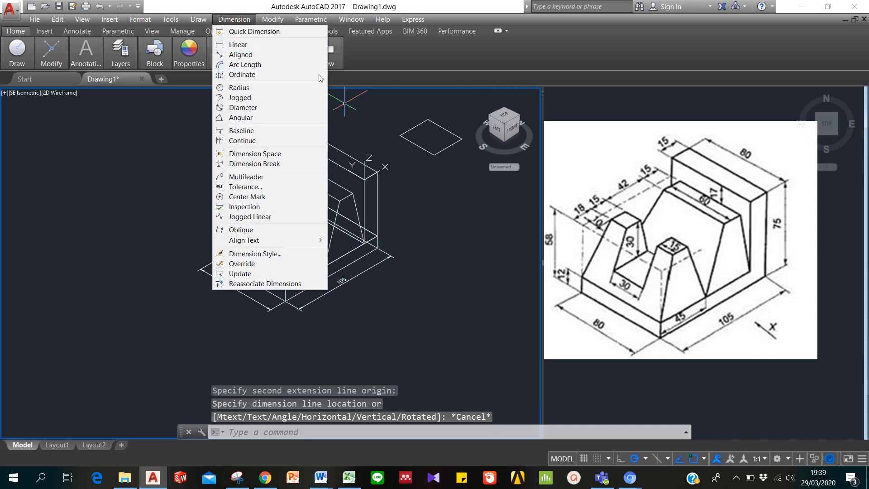
{"action": "left_click", "coordinate": [268, 46]}
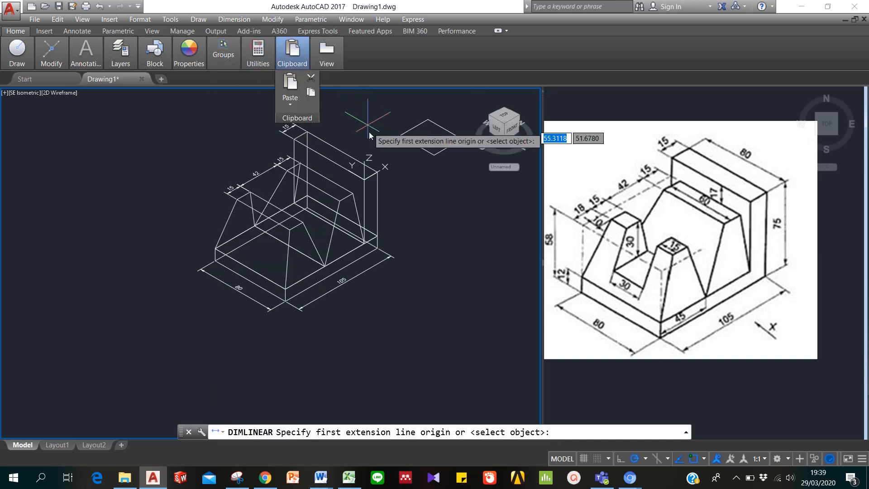
{"action": "left_click", "coordinate": [378, 172]}
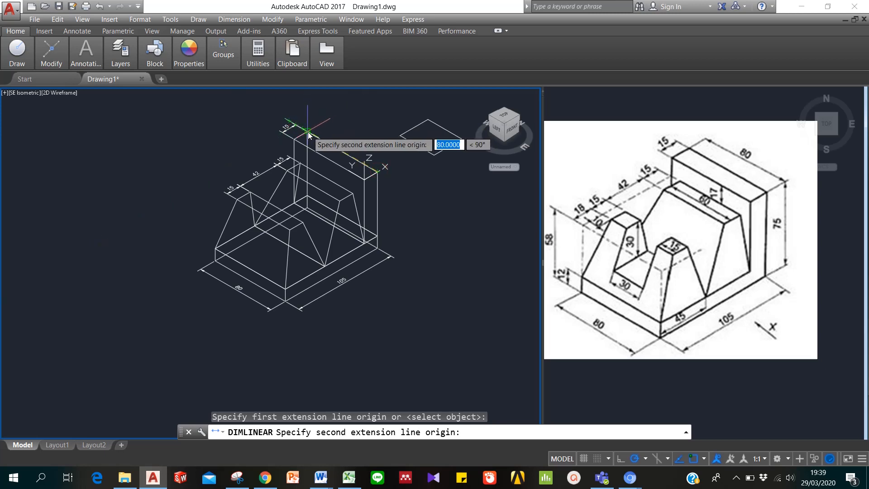
{"action": "left_click", "coordinate": [306, 132]}
{"action": "left_click", "coordinate": [345, 135]}
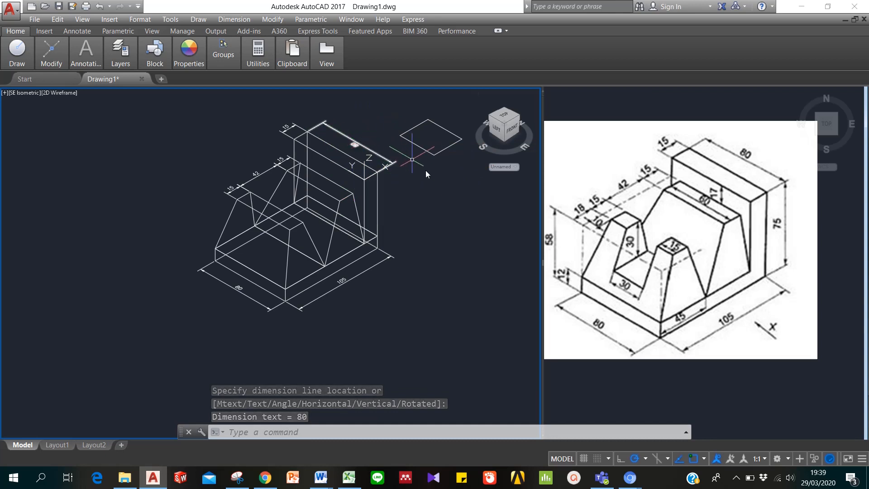
{"action": "scroll", "coordinate": [417, 171], "scroll_direction": "up", "scroll_amount": 2}
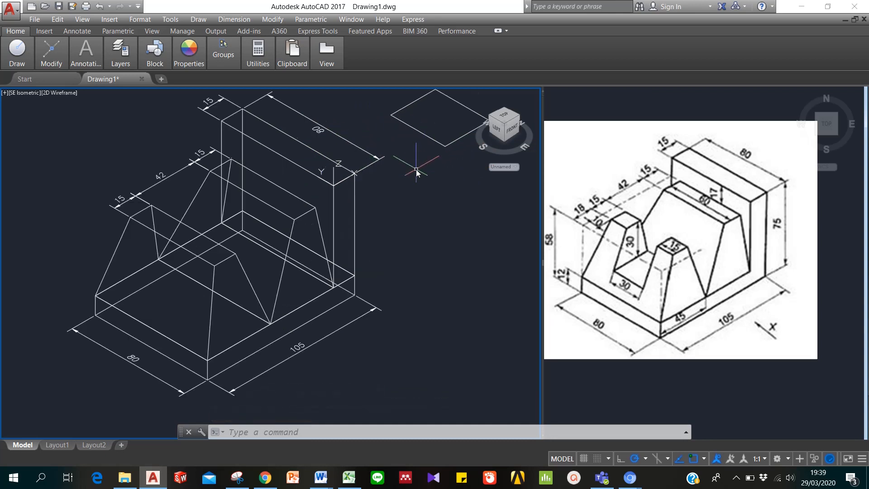
{"action": "left_click", "coordinate": [323, 131]}
{"action": "key", "text": "Escape"}
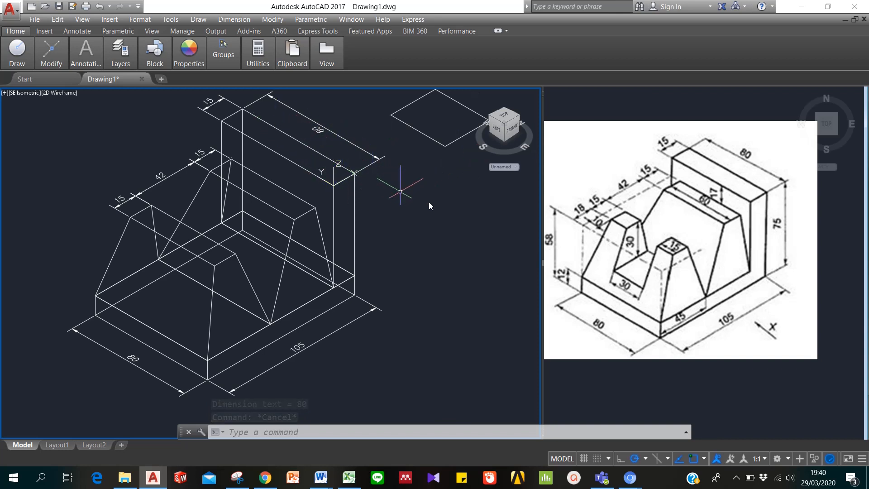
{"action": "key", "text": "Escape"}
Reset the UCS to World and try to move its origin to the near top corner of the back plate's front face.
{"action": "type", "text": "ucs"}
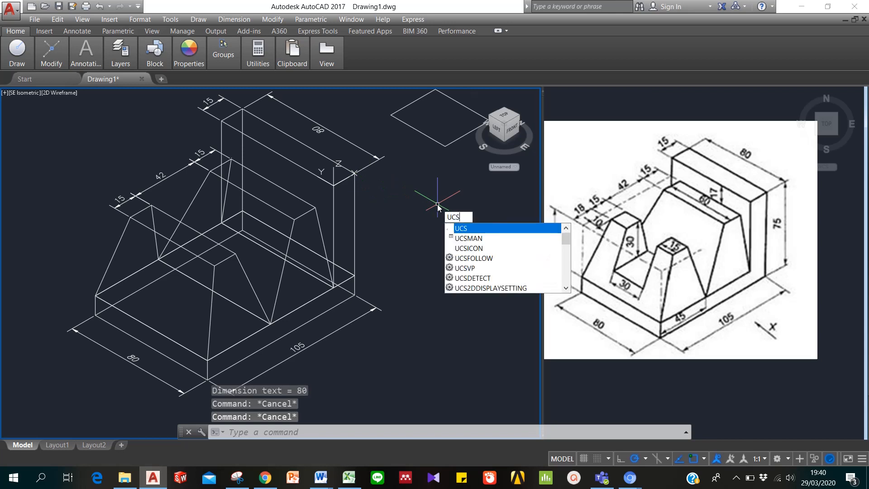
{"action": "key", "text": "Return"}
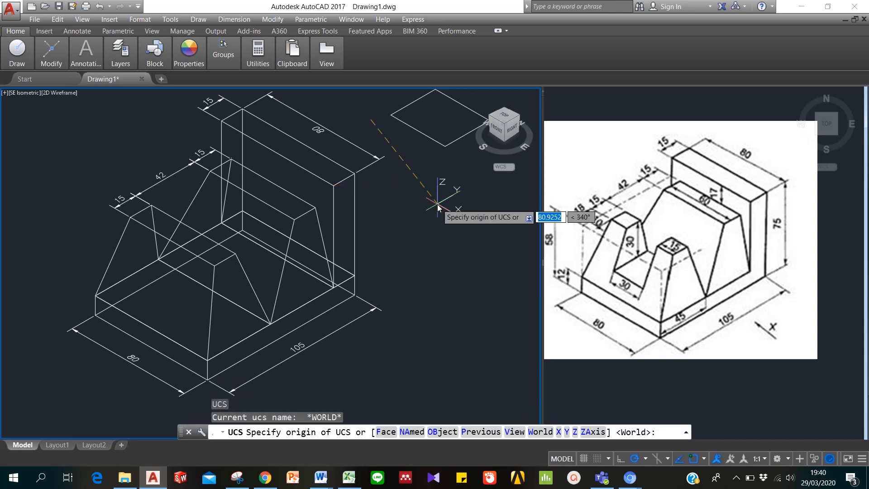
{"action": "key", "text": "Return"}
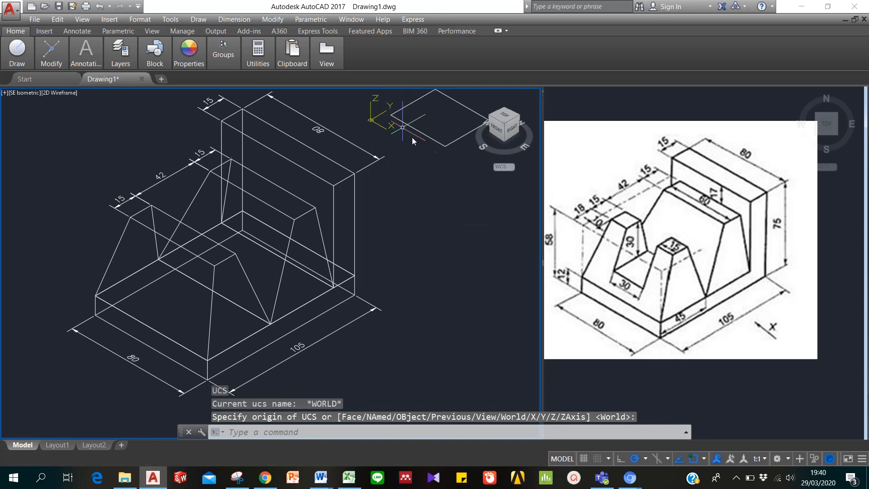
{"action": "type", "text": "ucs"}
{"action": "key", "text": "Return"}
{"action": "type", "text": "m"}
{"action": "key", "text": "Return"}
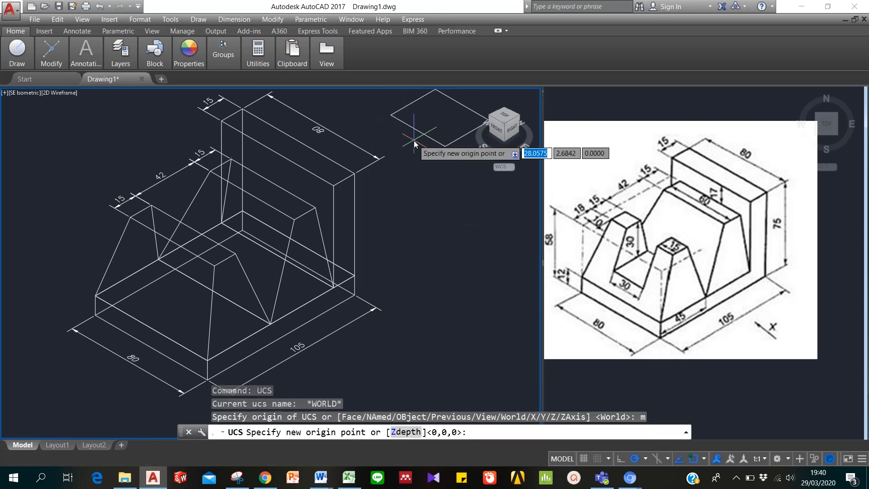
{"action": "left_click", "coordinate": [333, 186]}
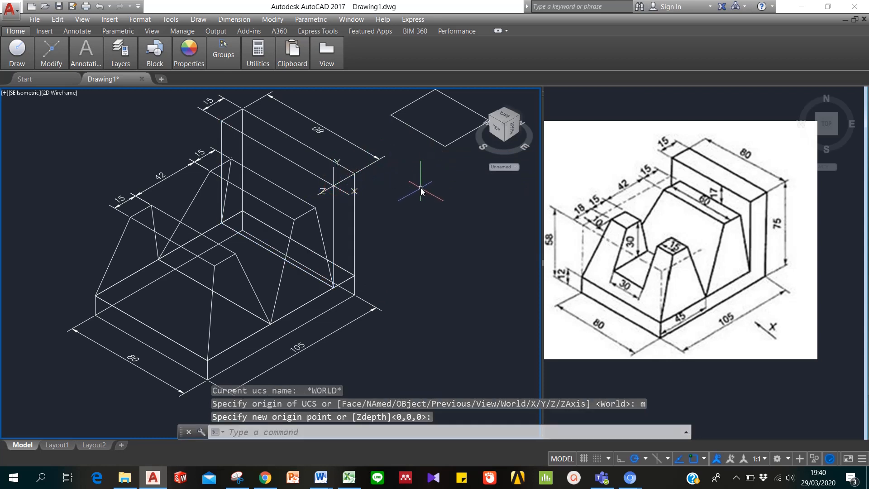
{"action": "key", "text": "Escape"}
{"action": "key", "text": "Escape"}
{"action": "key", "text": "Escape"}
Reset the UCS to World, and use the Move option to set its origin at the midpoint of the back plate's front top edge.
{"action": "type", "text": "ucs"}
{"action": "key", "text": "Return"}
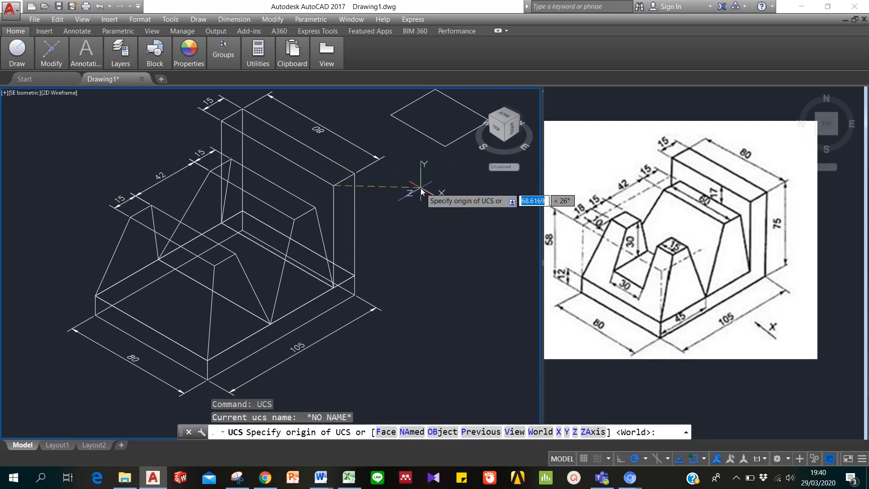
{"action": "key", "text": "Return"}
{"action": "key", "text": "Return"}
{"action": "key", "text": "Return"}
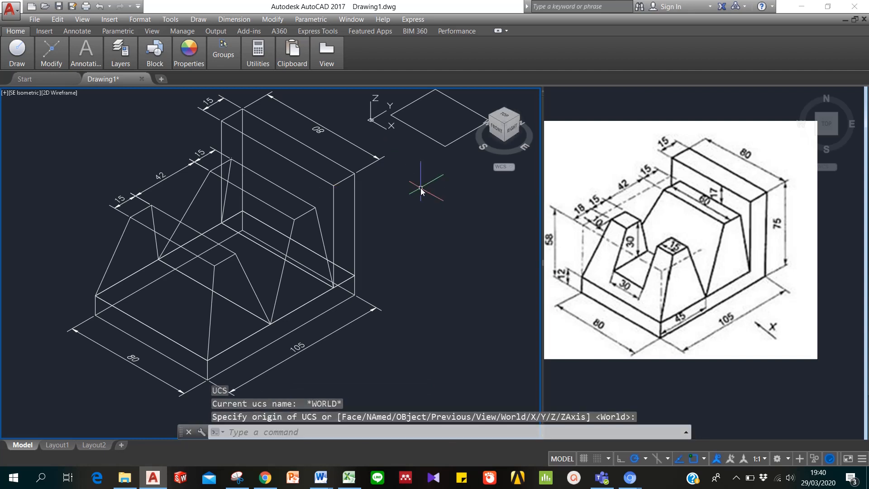
{"action": "type", "text": "ucs"}
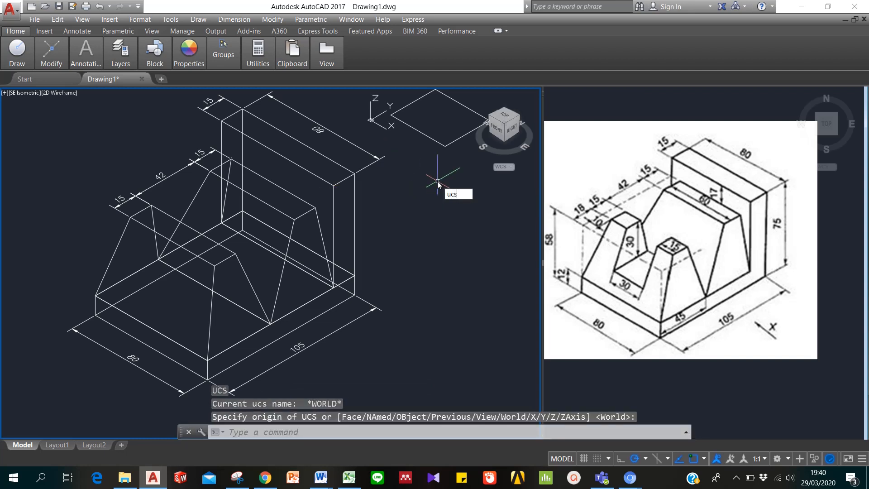
{"action": "key", "text": "Return"}
{"action": "type", "text": "m"}
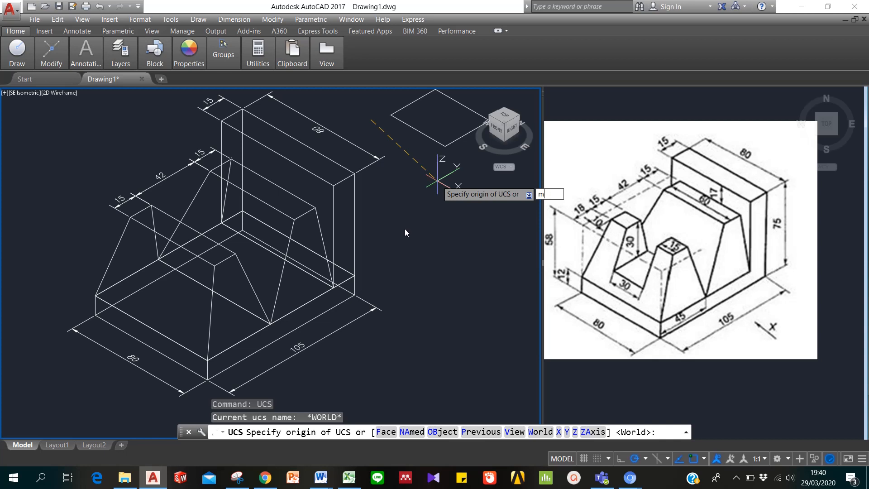
{"action": "key", "text": "Return"}
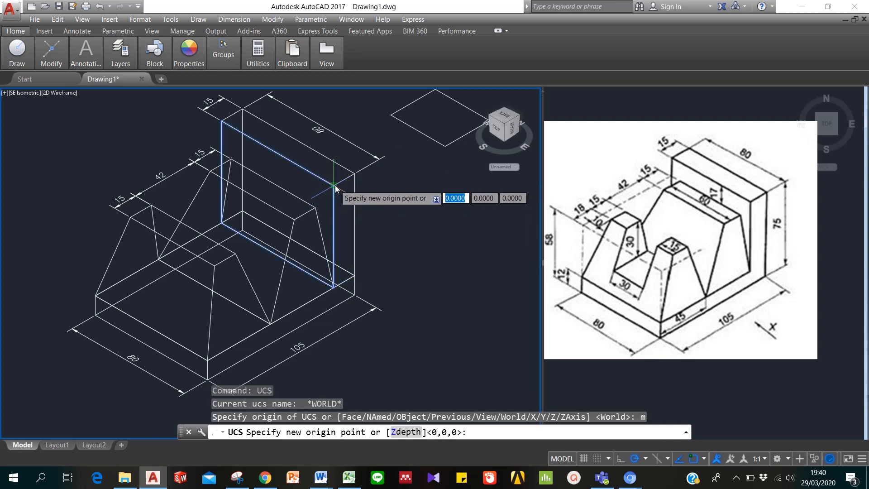
{"action": "left_click", "coordinate": [277, 153]}
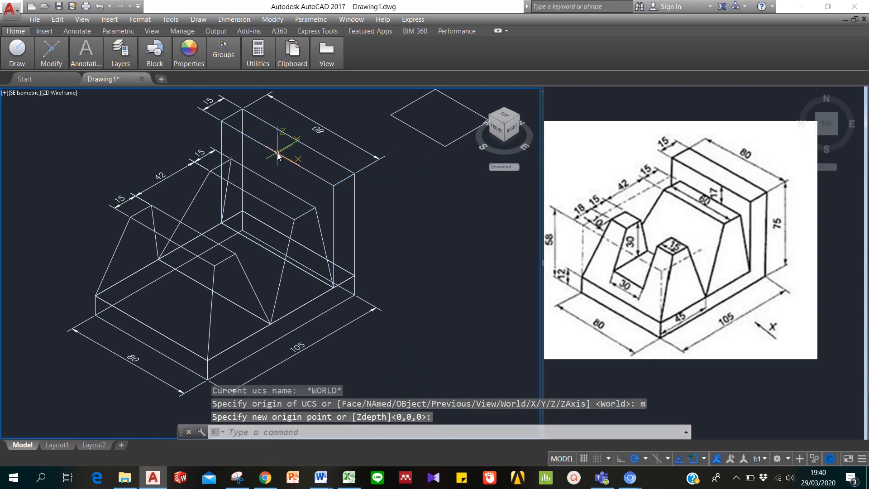
Delete the inverted 80 dimension behind the back plate's top edge.
{"action": "left_click", "coordinate": [369, 156]}
{"action": "left_click", "coordinate": [363, 140]}
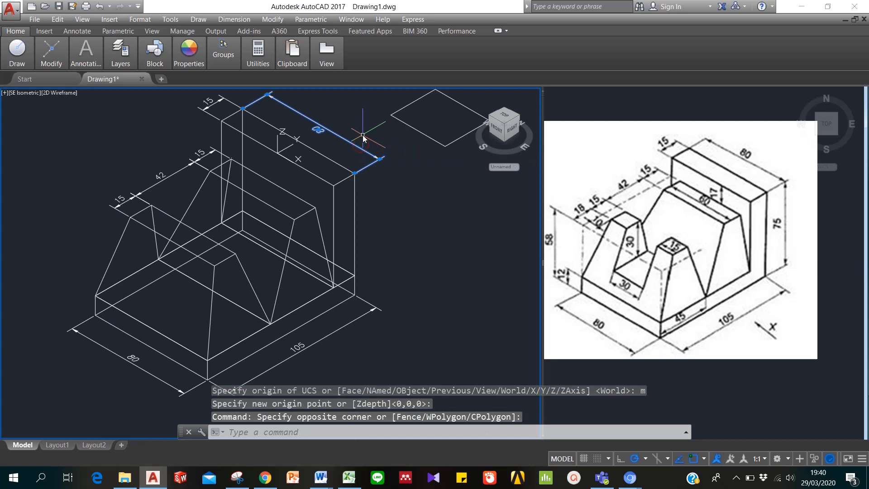
{"action": "key", "text": "Delete"}
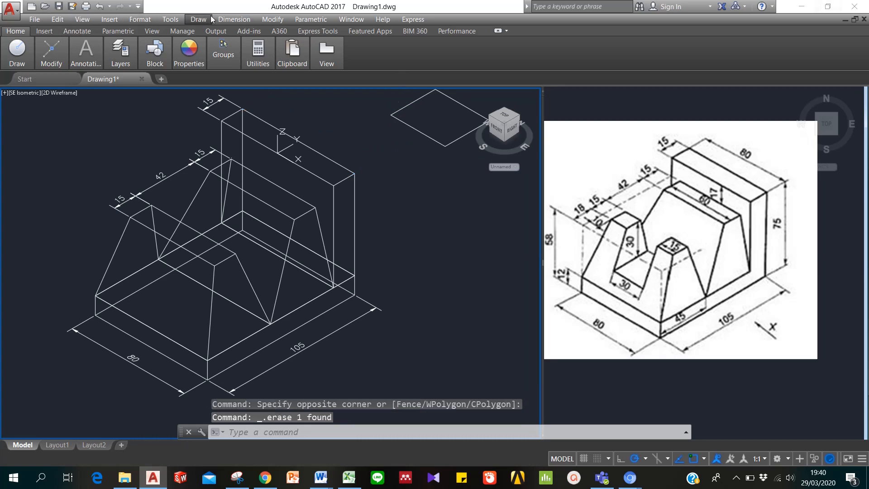
Add a linear dimension along the back plate's rear long top edge from far to near corner, placed behind the plate.
{"action": "left_click", "coordinate": [232, 19]}
{"action": "left_click", "coordinate": [224, 41]}
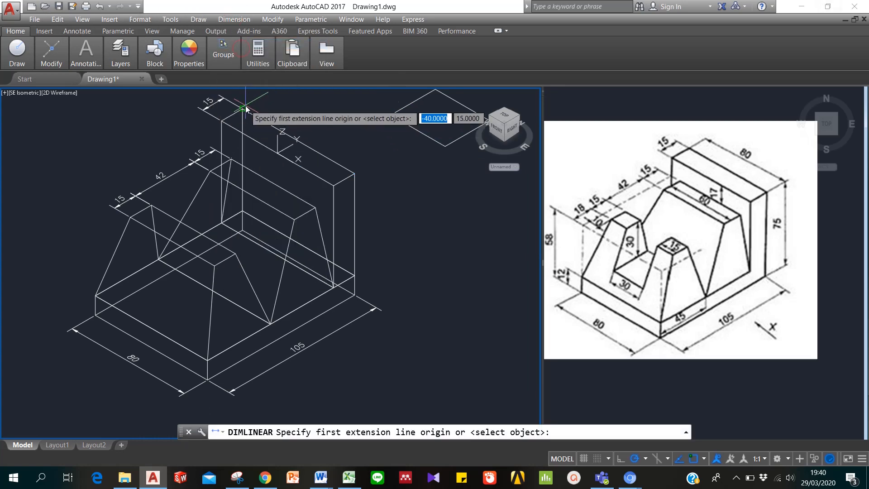
{"action": "left_click", "coordinate": [244, 108]}
{"action": "left_click", "coordinate": [355, 173]}
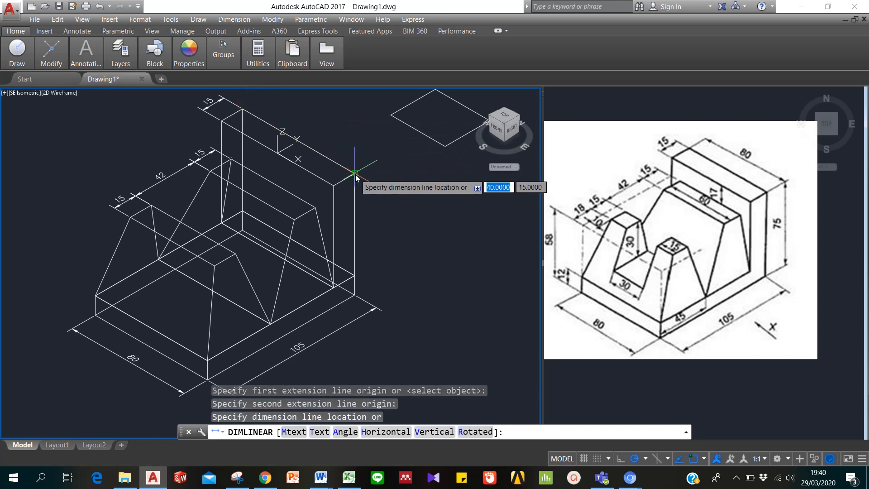
{"action": "left_click", "coordinate": [330, 129]}
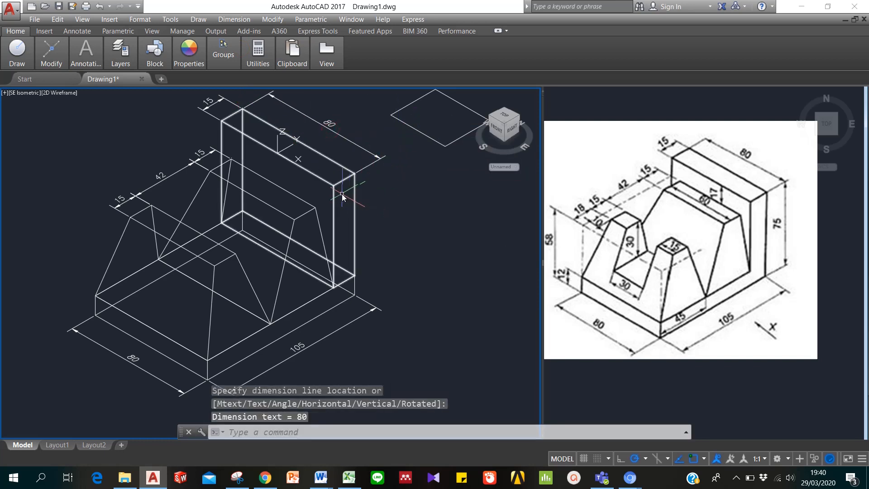
{"action": "key", "text": "Escape"}
Set the UCS on the back plate's near end face, with the origin at its front vertical edge's midpoint, accepting the proposed axes.
{"action": "type", "text": "u"}
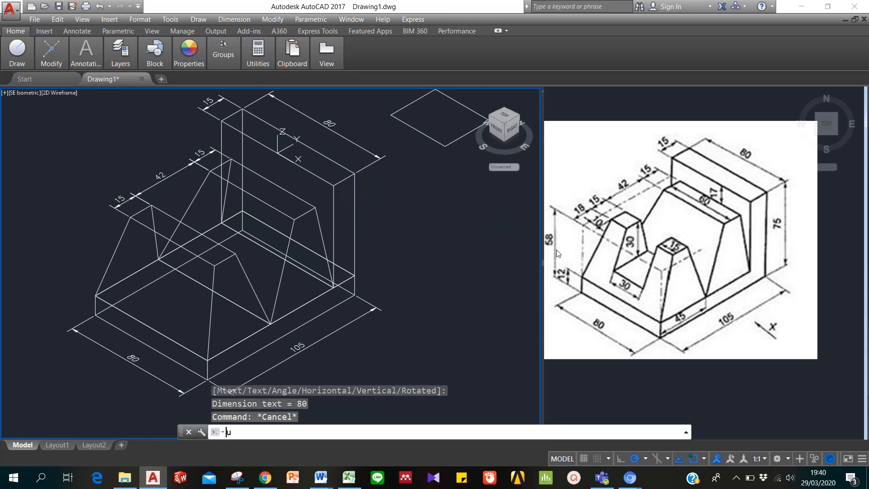
{"action": "type", "text": "cs"}
{"action": "key", "text": "Return"}
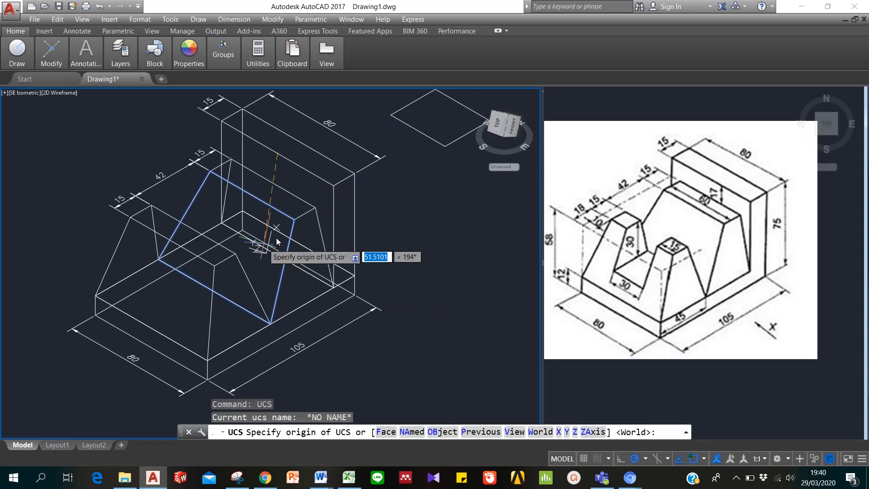
{"action": "left_click", "coordinate": [335, 231]}
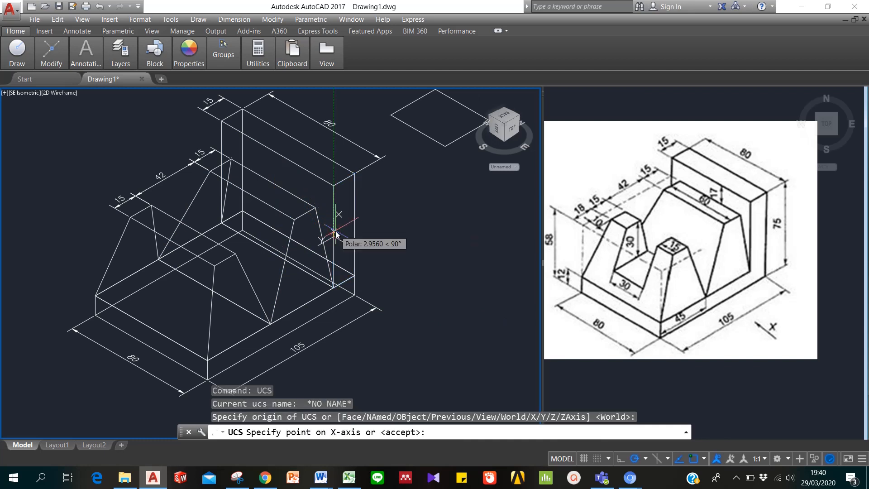
{"action": "key", "text": "Return"}
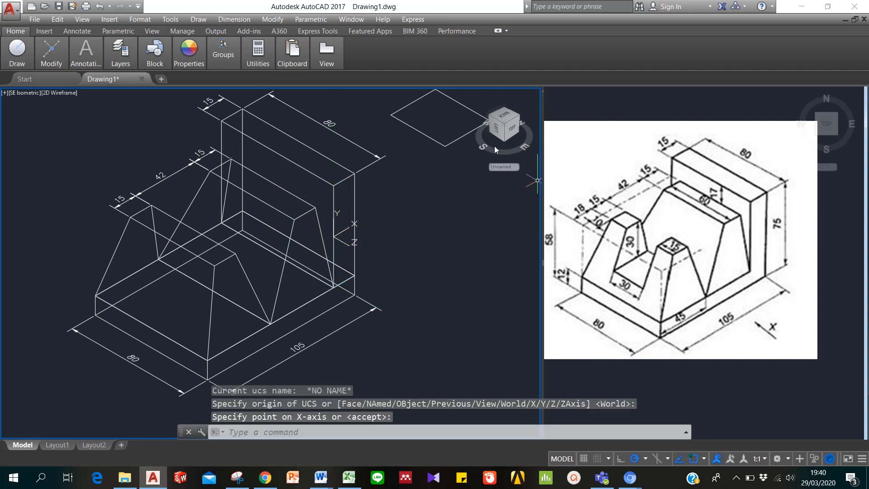
Add a vertical linear dimension from the base's near rear bottom corner to the back plate's top corner, placed in line with the top-edge dimension's end.
{"action": "left_click", "coordinate": [234, 20]}
{"action": "left_click", "coordinate": [257, 44]}
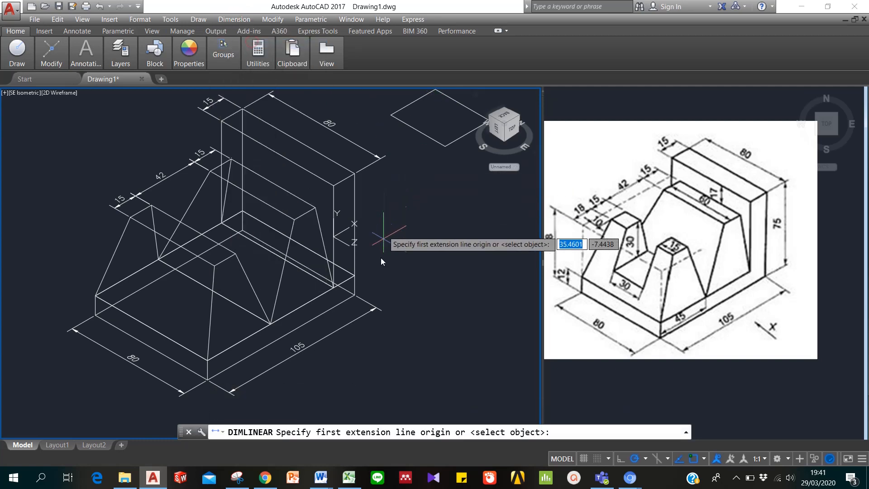
{"action": "left_click", "coordinate": [354, 294]}
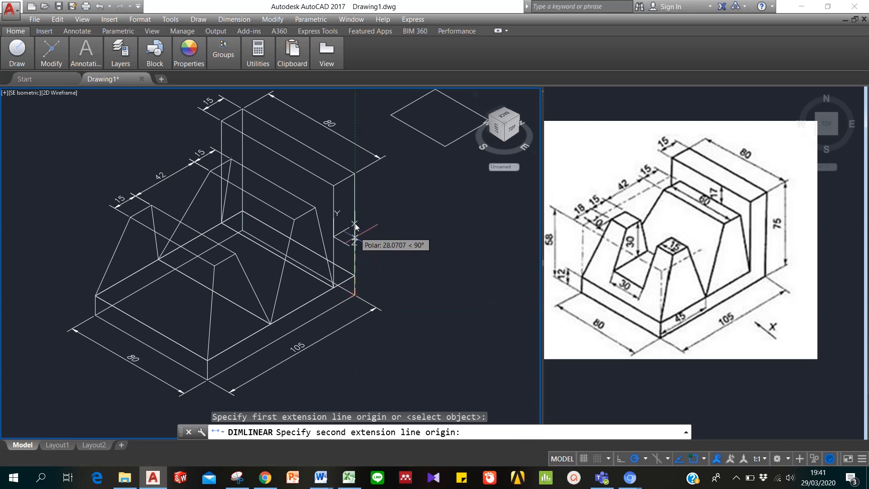
{"action": "left_click", "coordinate": [354, 174]}
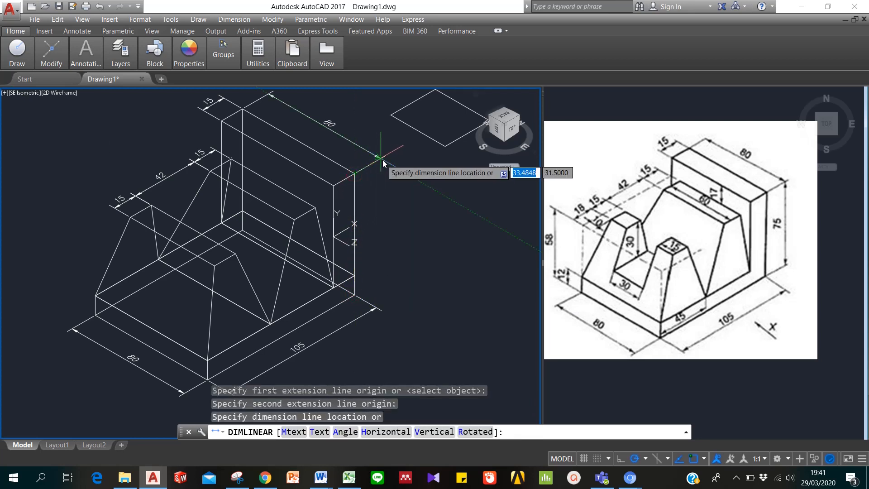
{"action": "left_click", "coordinate": [380, 162]}
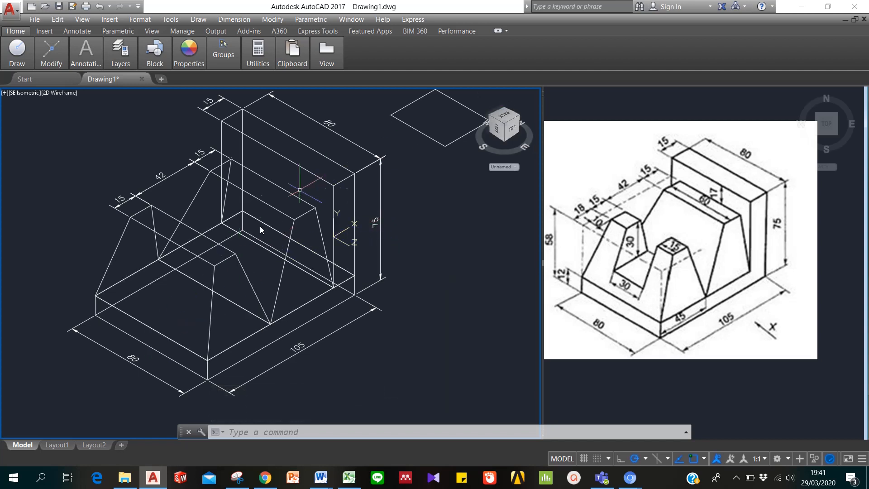
Set the UCS on the base's front end face, with the origin at its far top corner and the X axis along the top edge.
{"action": "type", "text": "ucs"}
{"action": "key", "text": "Return"}
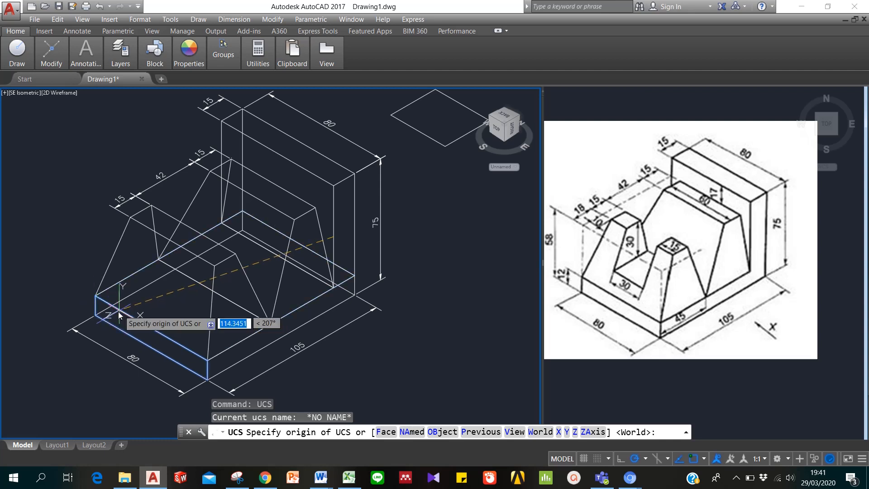
{"action": "left_click", "coordinate": [118, 314]}
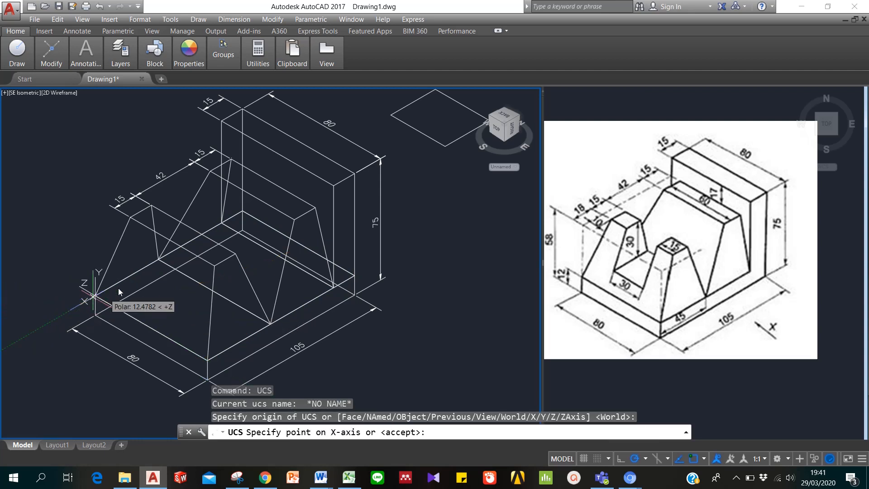
{"action": "left_click", "coordinate": [126, 313]}
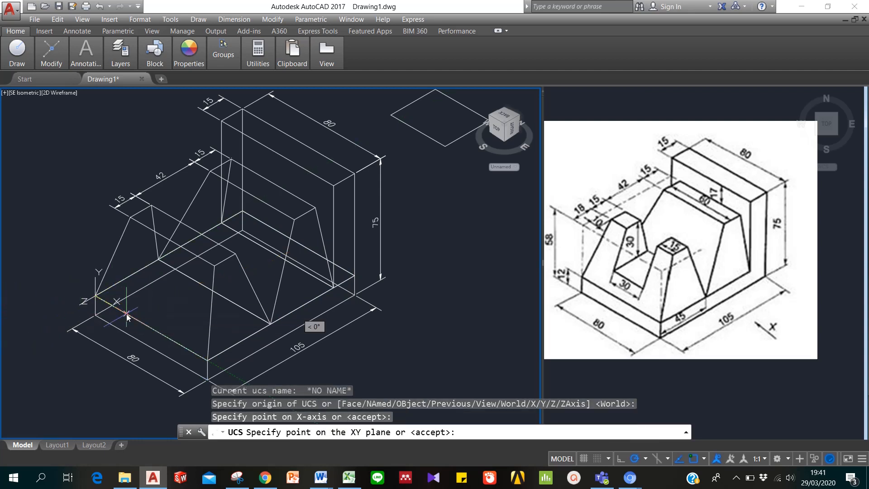
{"action": "left_click", "coordinate": [99, 302]}
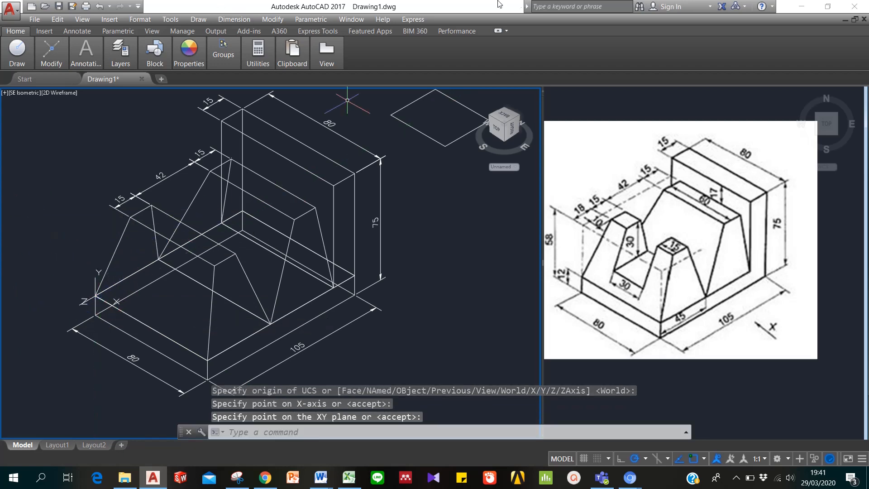
Add a vertical linear dimension of the base's thickness at its far front corner, placed just outside the base.
{"action": "left_click", "coordinate": [234, 19]}
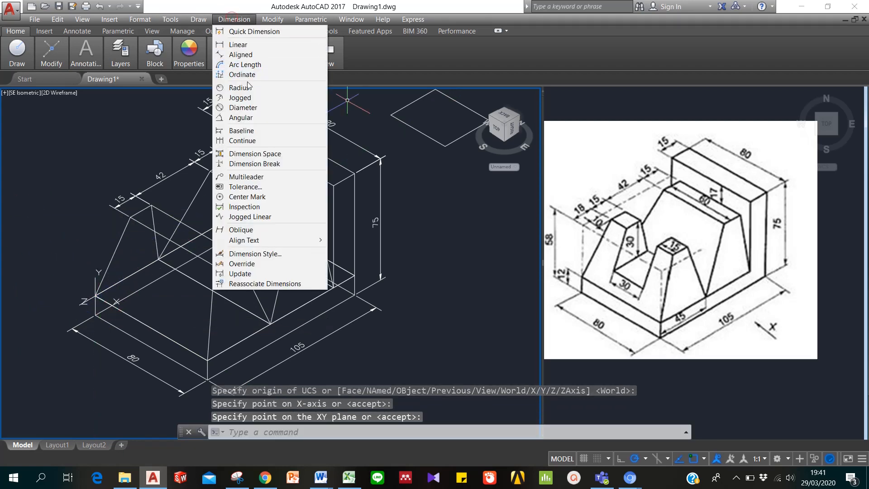
{"action": "left_click", "coordinate": [238, 45]}
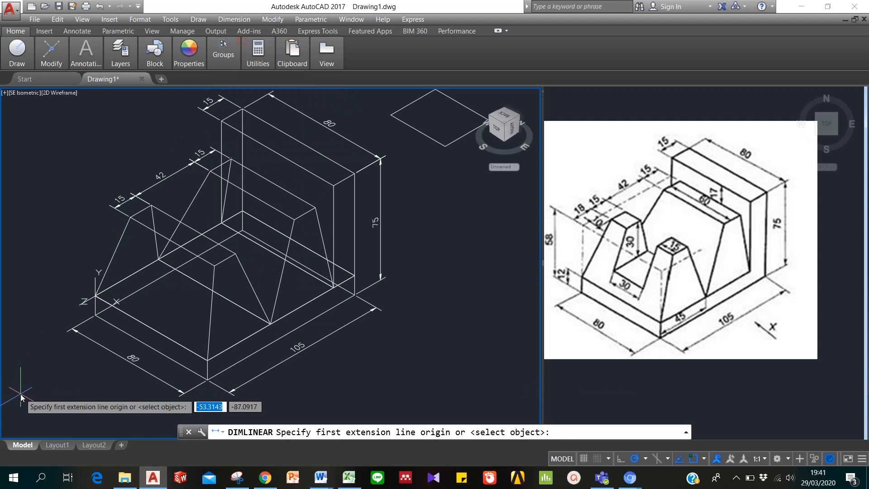
{"action": "left_click", "coordinate": [96, 311]}
{"action": "left_click", "coordinate": [96, 295]}
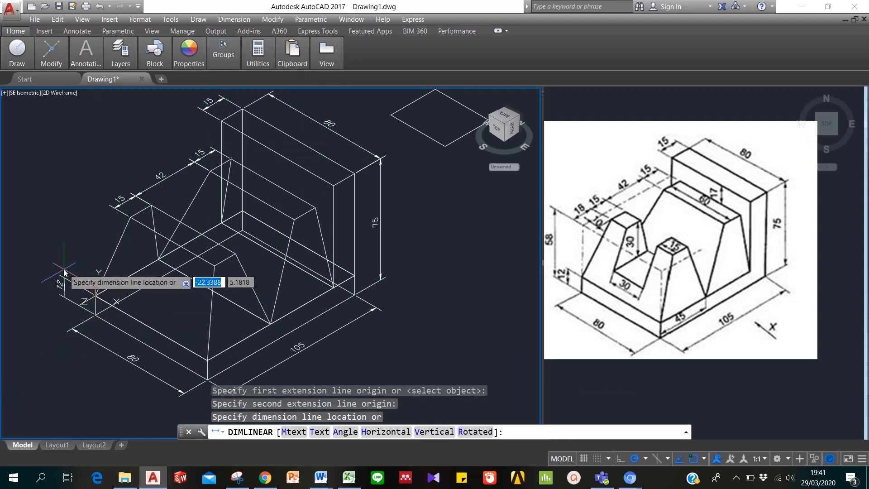
{"action": "left_click", "coordinate": [77, 294]}
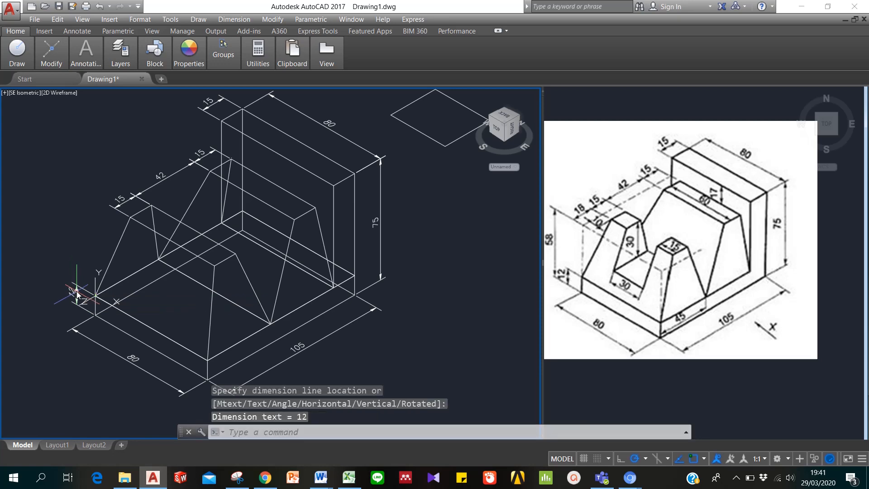
{"action": "left_click", "coordinate": [234, 19]}
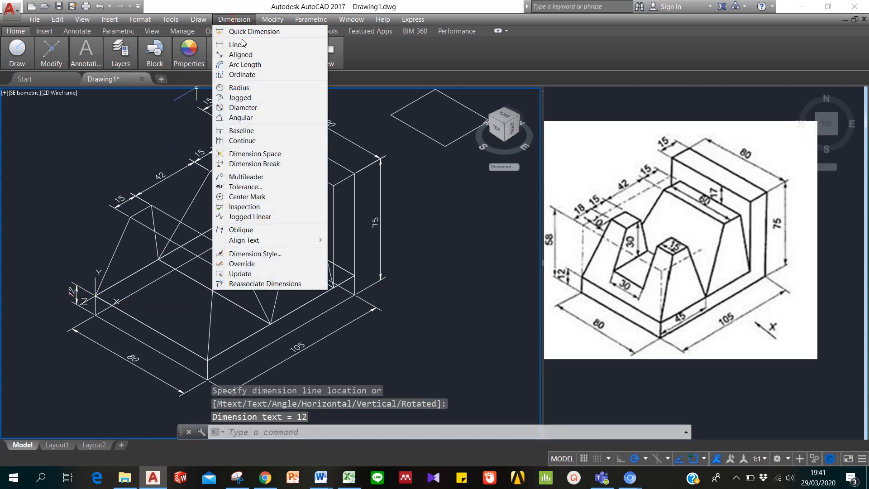
{"action": "left_click", "coordinate": [231, 45]}
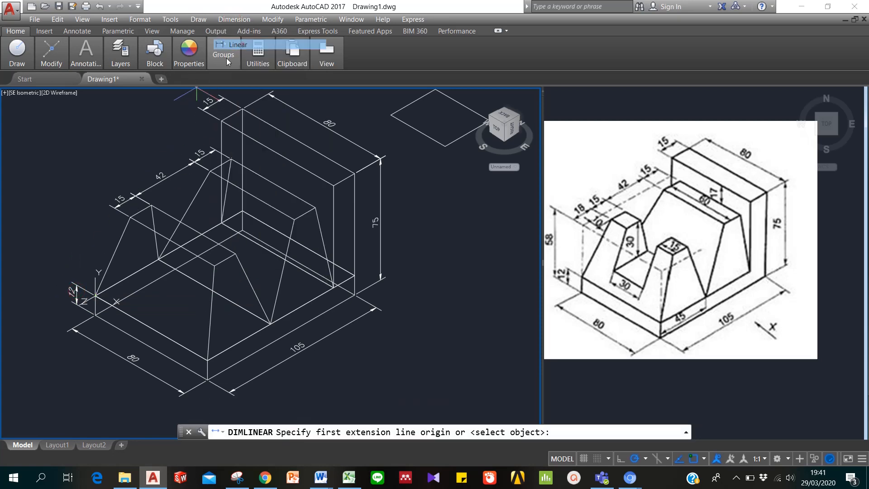
{"action": "left_click", "coordinate": [95, 296]}
{"action": "left_click", "coordinate": [130, 217]}
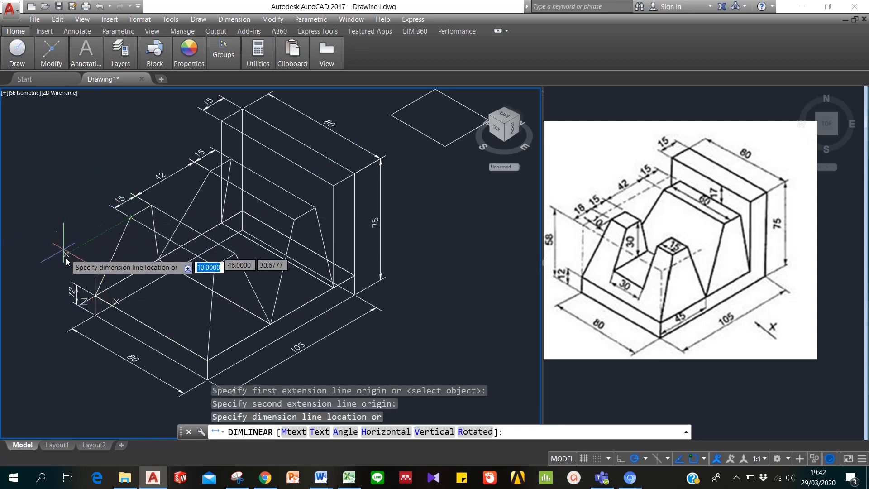
{"action": "key", "text": "Escape"}
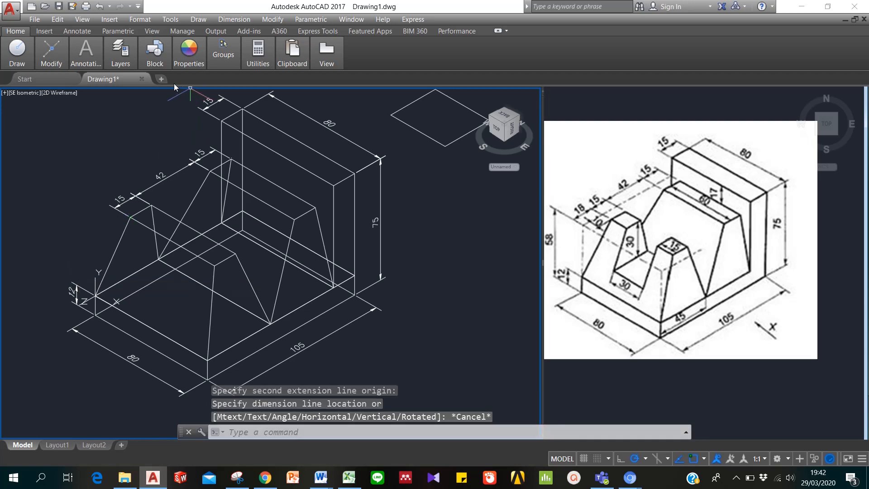
Add a vertical linear dimension from the base's far front bottom corner to the front block's far top corner, in line with the thickness dimension.
{"action": "left_click", "coordinate": [235, 20]}
{"action": "left_click", "coordinate": [247, 46]}
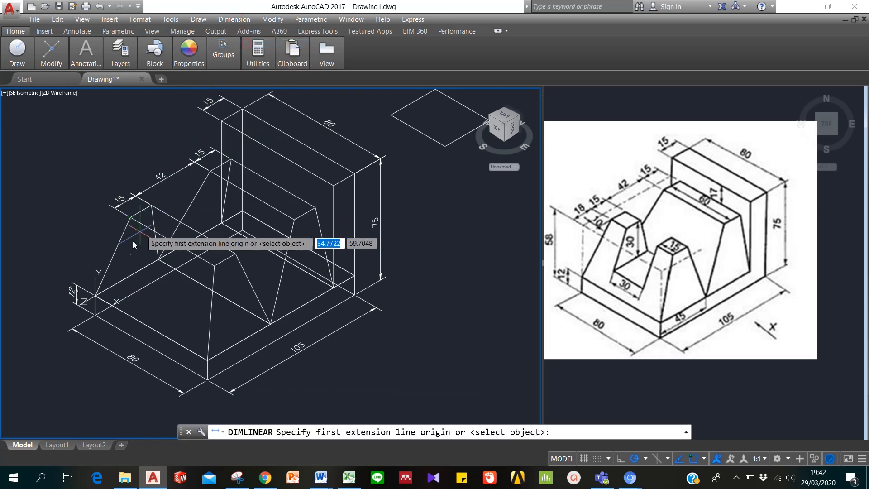
{"action": "left_click", "coordinate": [96, 317]}
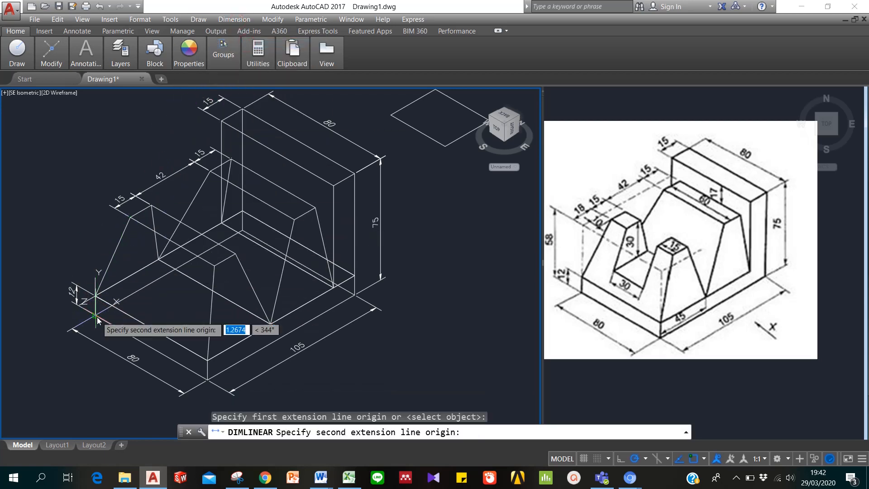
{"action": "left_click", "coordinate": [130, 217]}
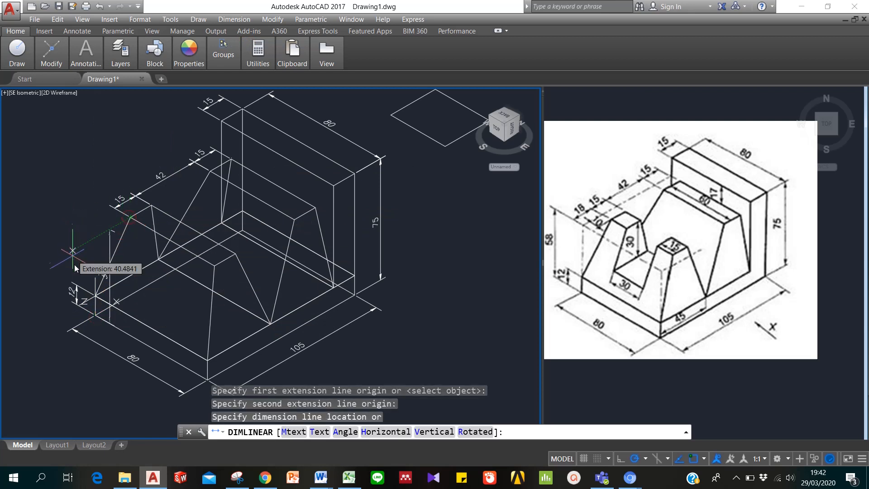
{"action": "left_click", "coordinate": [75, 302]}
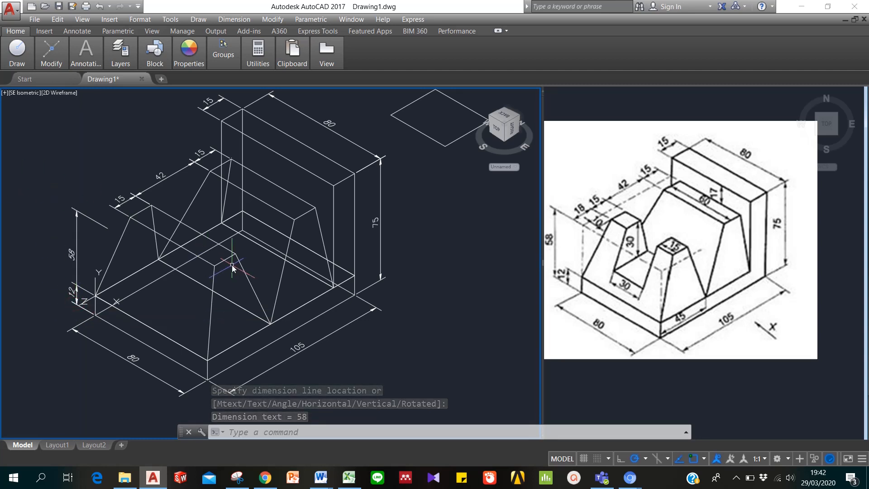
Display the model with its hidden lines removed using Hide.
{"action": "key", "text": "Escape"}
{"action": "type", "text": "hide"}
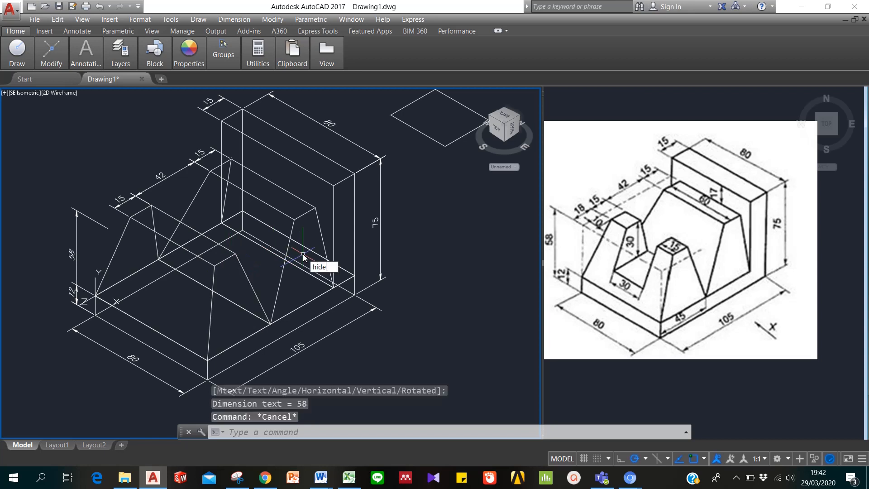
{"action": "key", "text": "Return"}
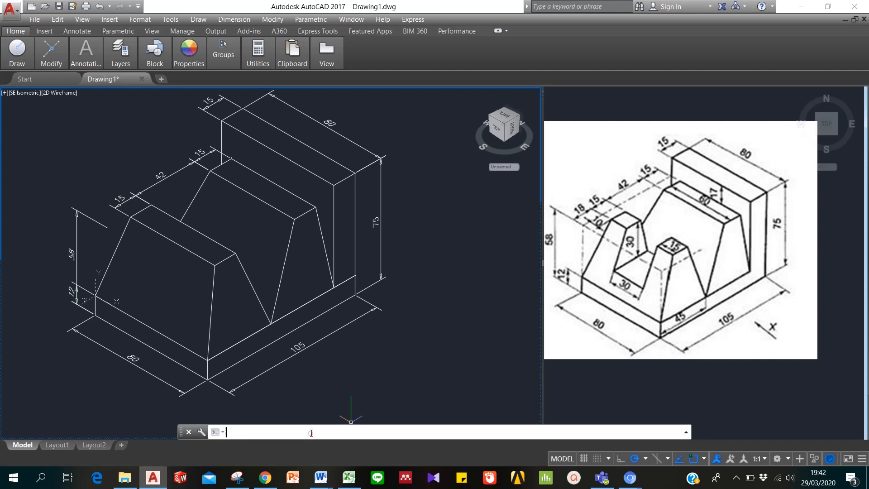
Create a solid box of 30 by 30 by 45 in the empty space beside the base's long near side.
{"action": "type", "text": "x"}
{"action": "key", "text": "Return"}
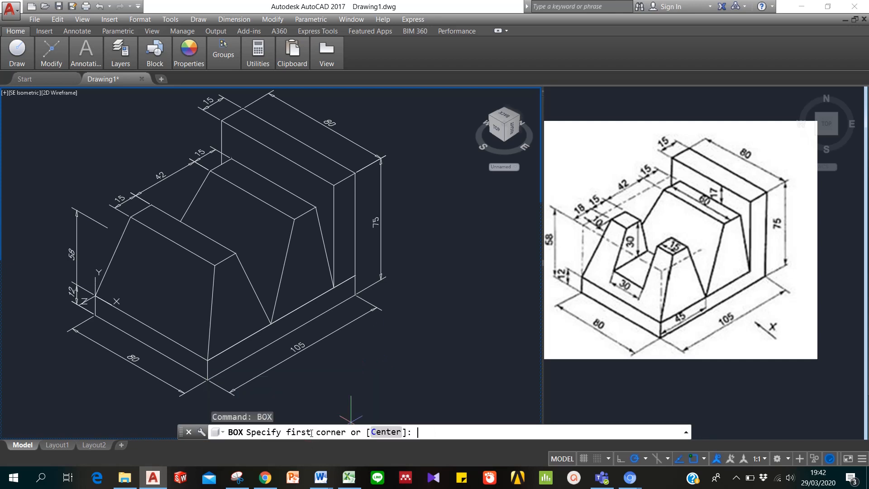
{"action": "left_click", "coordinate": [384, 374]}
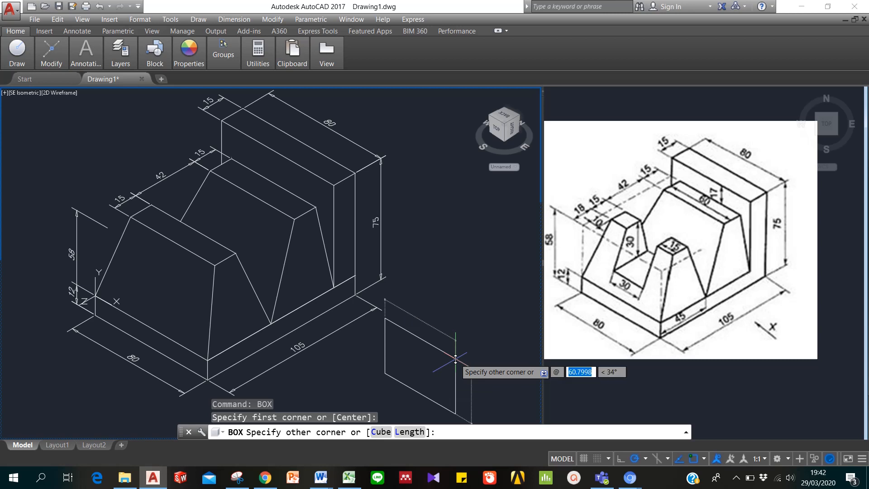
{"action": "key", "text": "Tab"}
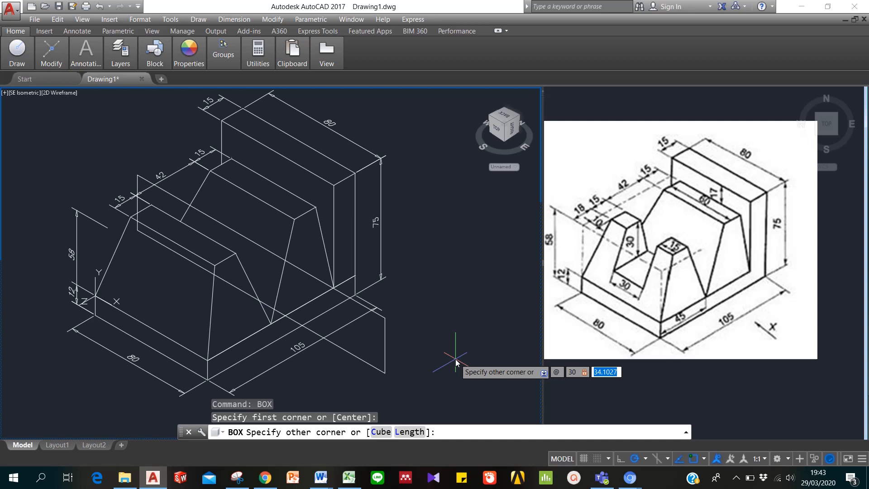
{"action": "type", "text": "30"}
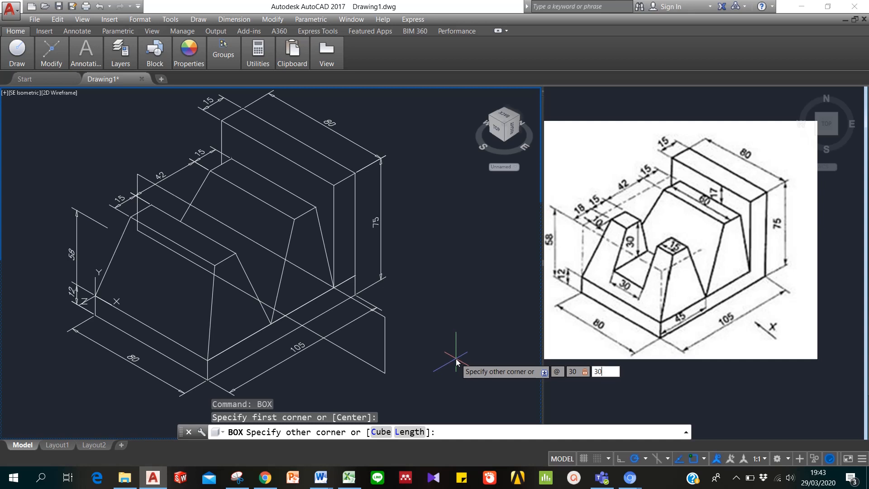
{"action": "key", "text": "Tab"}
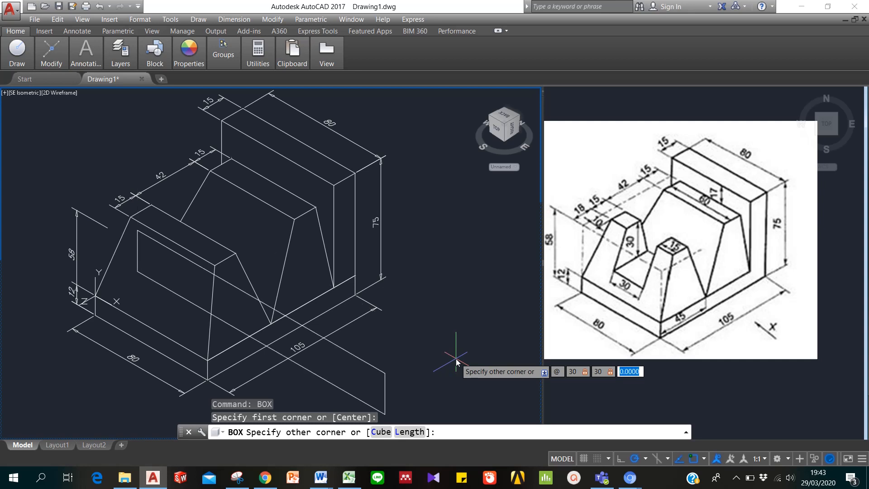
{"action": "type", "text": "45"}
{"action": "key", "text": "Return"}
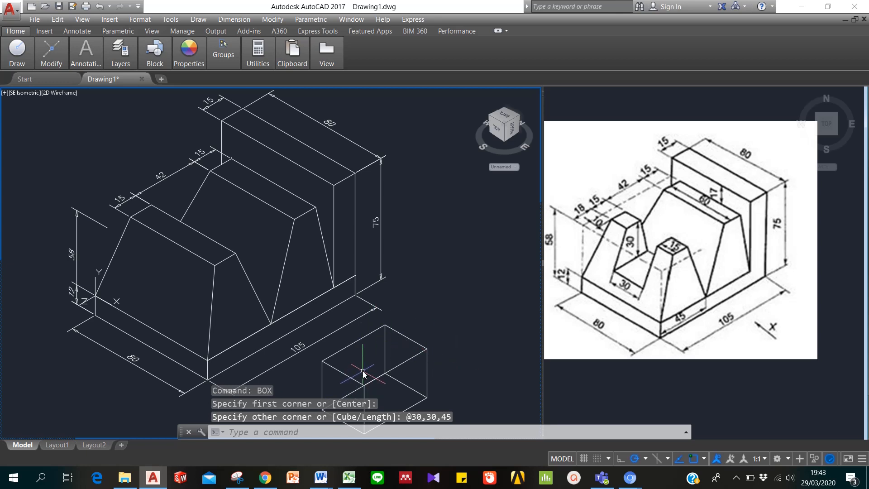
Draw a diagonal line across the new box's top face, from its far front corner to its near rear corner.
{"action": "type", "text": "l"}
{"action": "key", "text": "Return"}
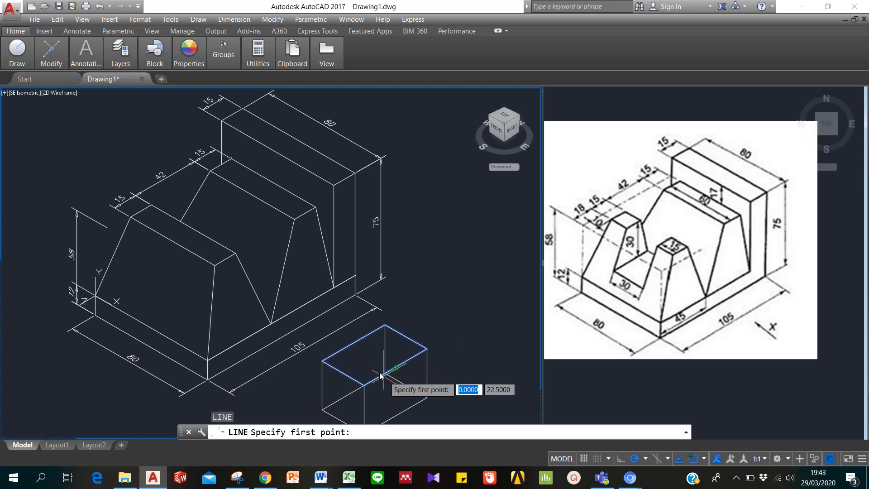
{"action": "left_click", "coordinate": [321, 361]}
{"action": "left_click", "coordinate": [427, 350]}
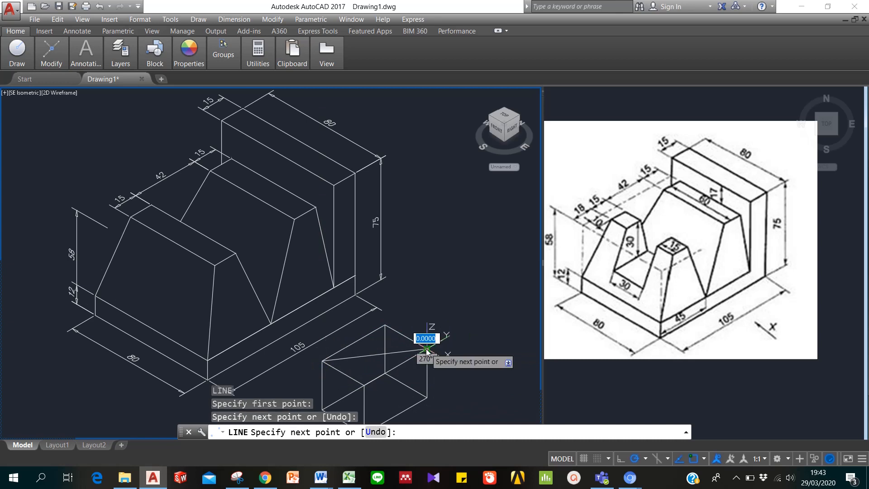
{"action": "key", "text": "Return"}
Draw a diagonal line across the front tapered block's top face, from its far front corner to its near rear corner.
{"action": "key", "text": "Return"}
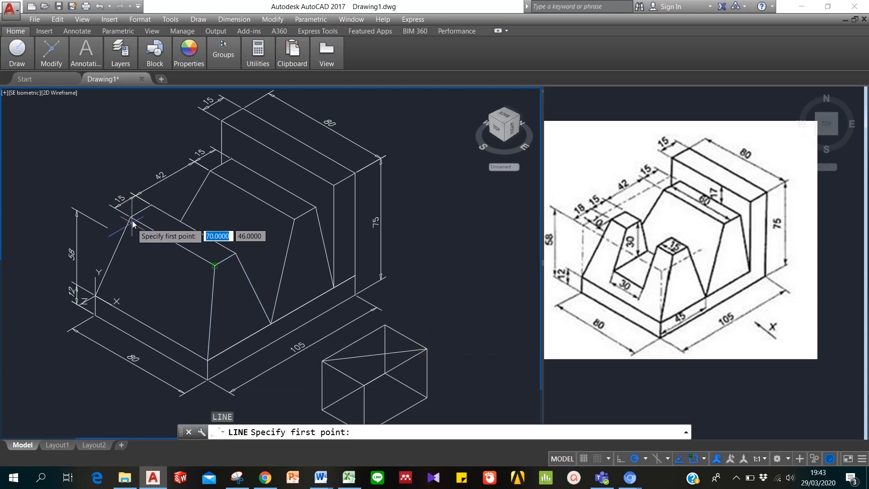
{"action": "left_click", "coordinate": [130, 217]}
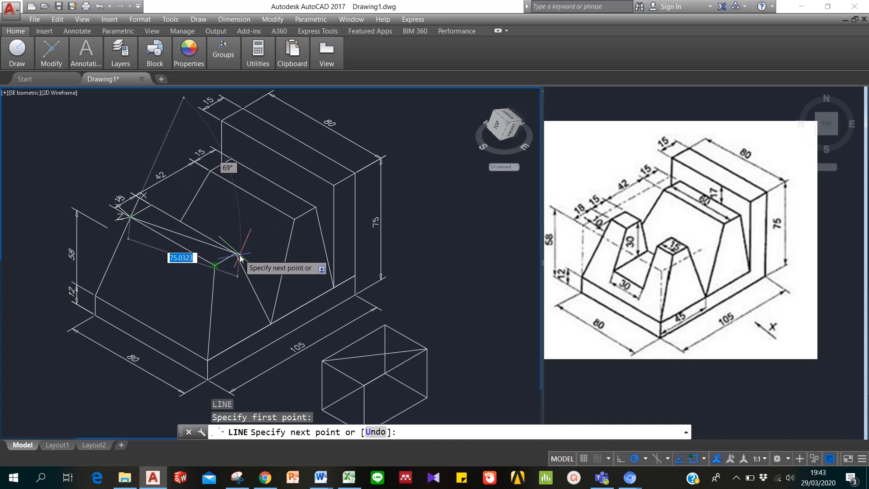
{"action": "right_click", "coordinate": [235, 257], "text": "shift"}
{"action": "left_click", "coordinate": [258, 88]}
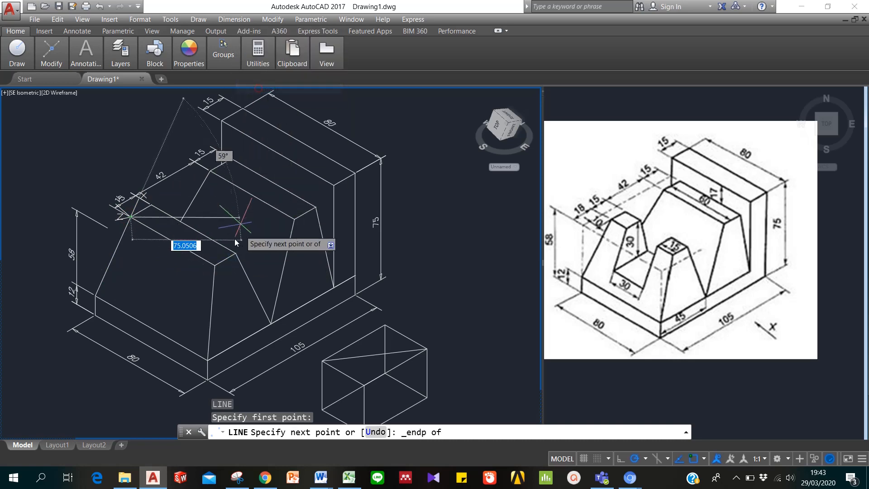
{"action": "left_click", "coordinate": [237, 254]}
{"action": "key", "text": "Return"}
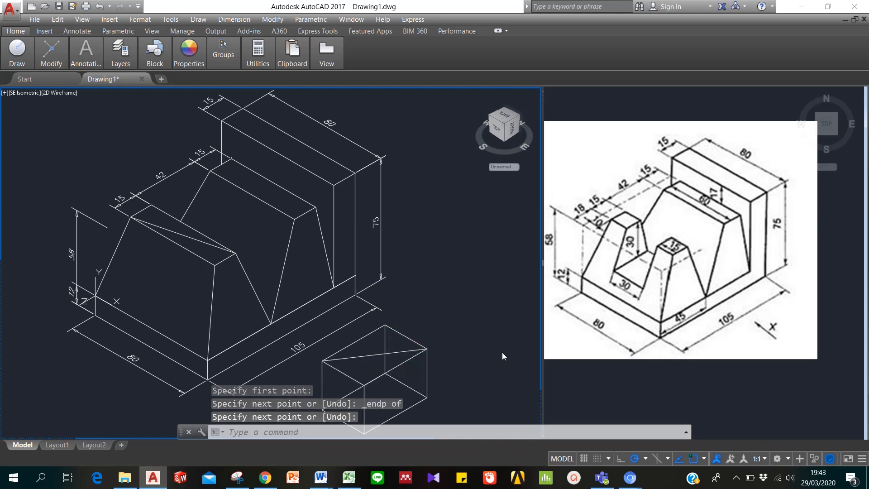
Move the box with its diagonal, from the diagonal's midpoint to the midpoint of the front block's top-face diagonal.
{"action": "type", "text": "m"}
{"action": "key", "text": "Return"}
{"action": "left_click", "coordinate": [467, 376]}
{"action": "left_click", "coordinate": [397, 336]}
{"action": "key", "text": "Return"}
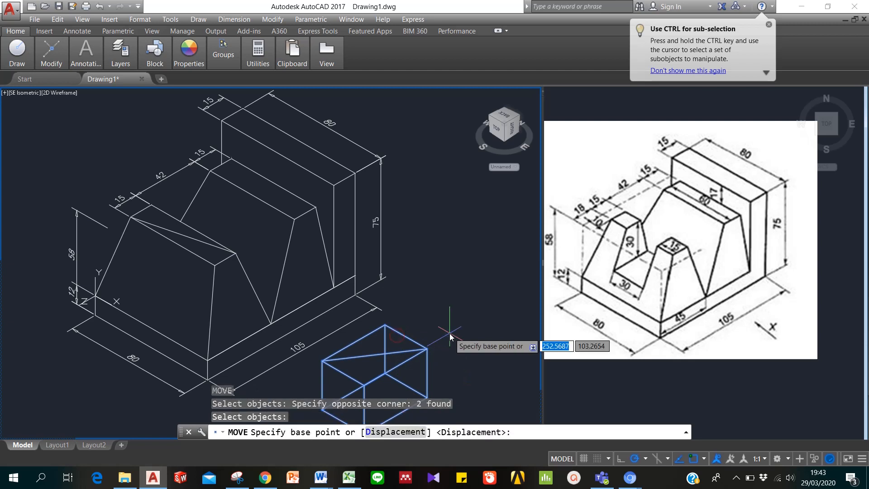
{"action": "left_click", "coordinate": [372, 353]}
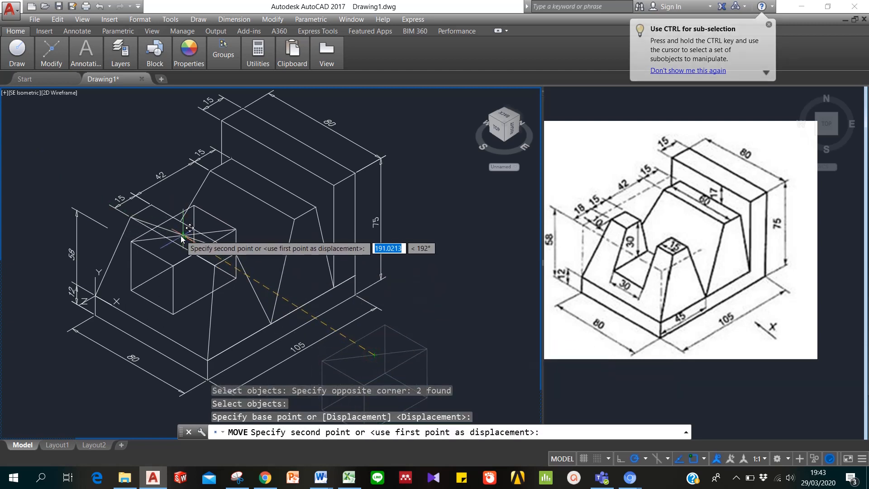
{"action": "left_click", "coordinate": [180, 235]}
{"action": "key", "text": "Return"}
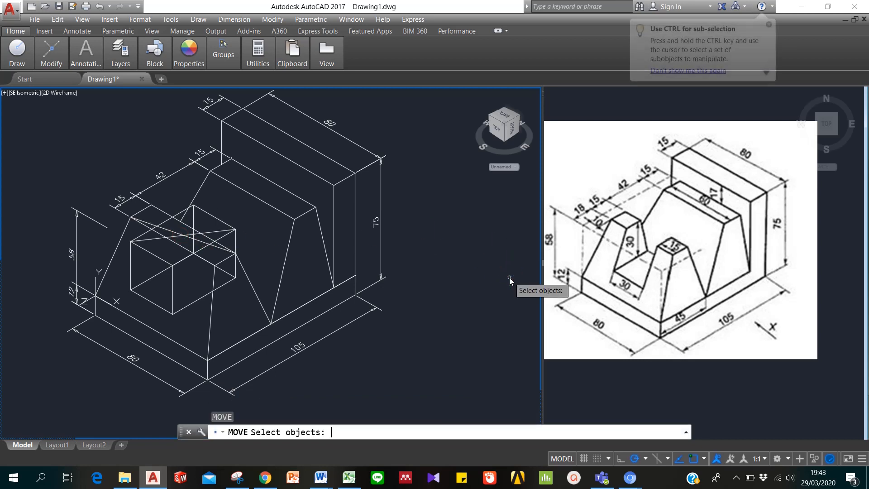
{"action": "type", "text": "hide"}
{"action": "key", "text": "Return"}
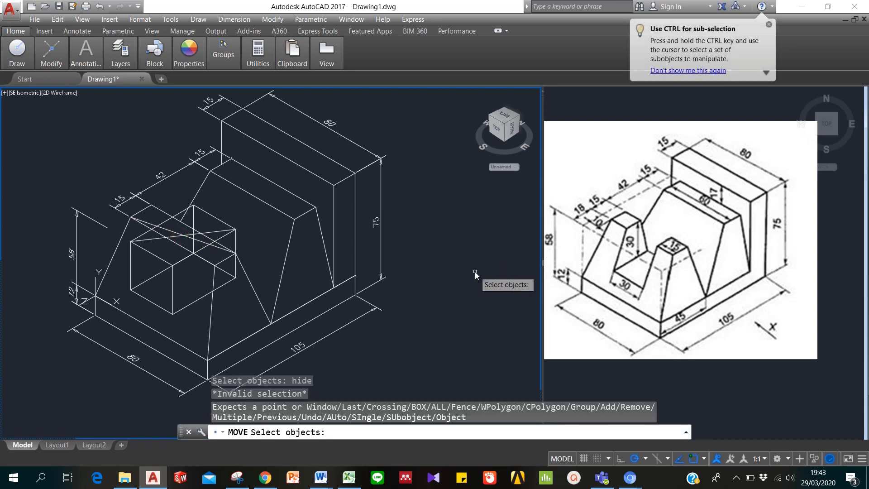
{"action": "key", "text": "Escape"}
{"action": "key", "text": "Escape"}
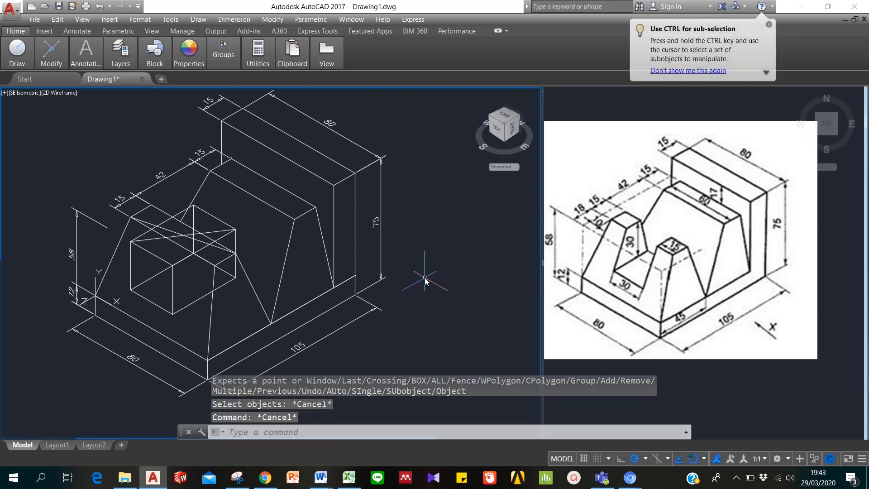
Display the model with its hidden lines removed to check the box's position in the front block.
{"action": "type", "text": "hide"}
{"action": "key", "text": "Return"}
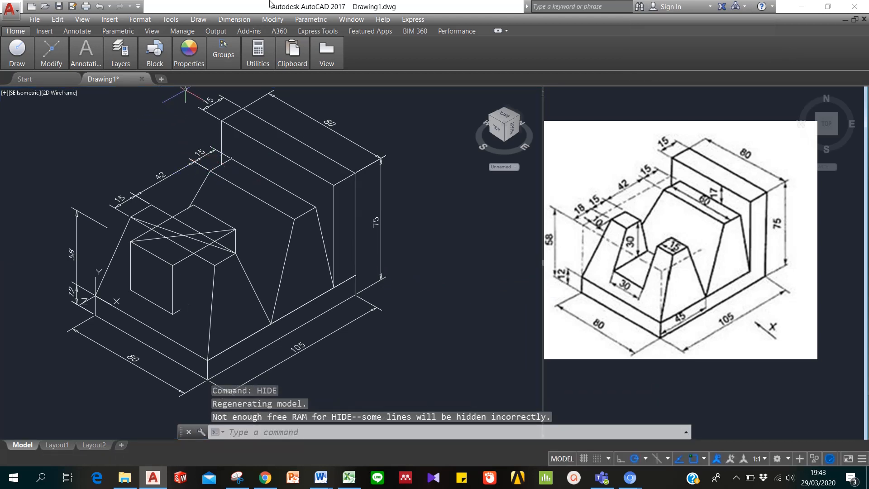
{"action": "key", "text": "Escape"}
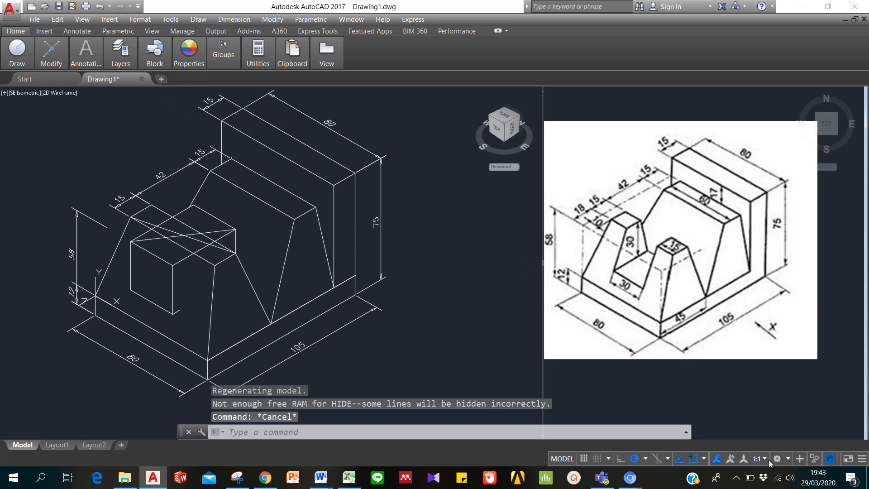
Switch to the 3D Basics workspace and subtract the slot box from the front tapered block.
{"action": "left_click", "coordinate": [787, 457]}
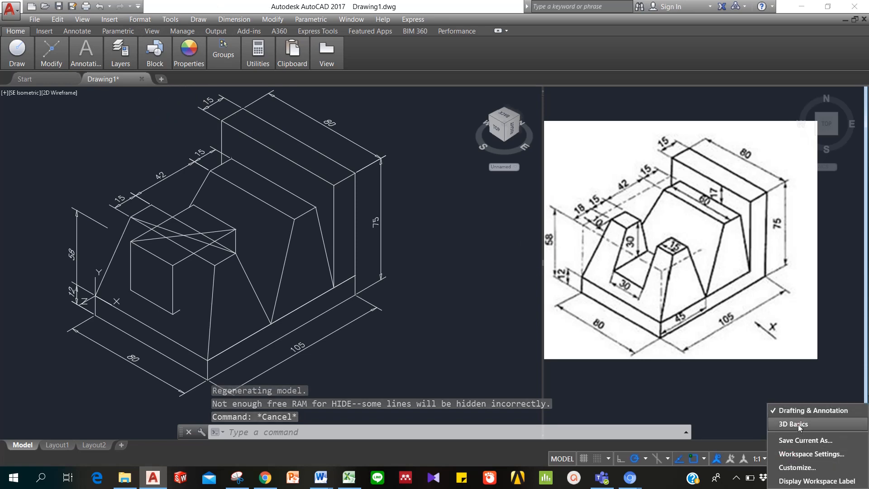
{"action": "left_click", "coordinate": [798, 426]}
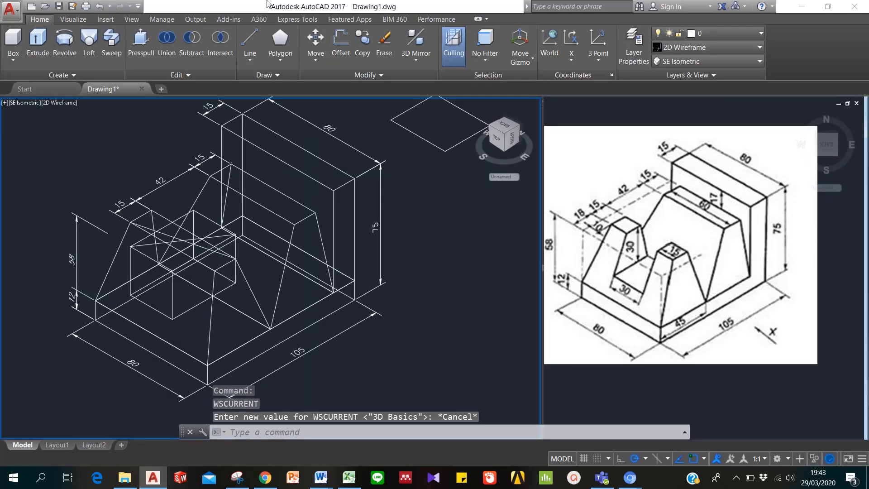
{"action": "left_click", "coordinate": [191, 41]}
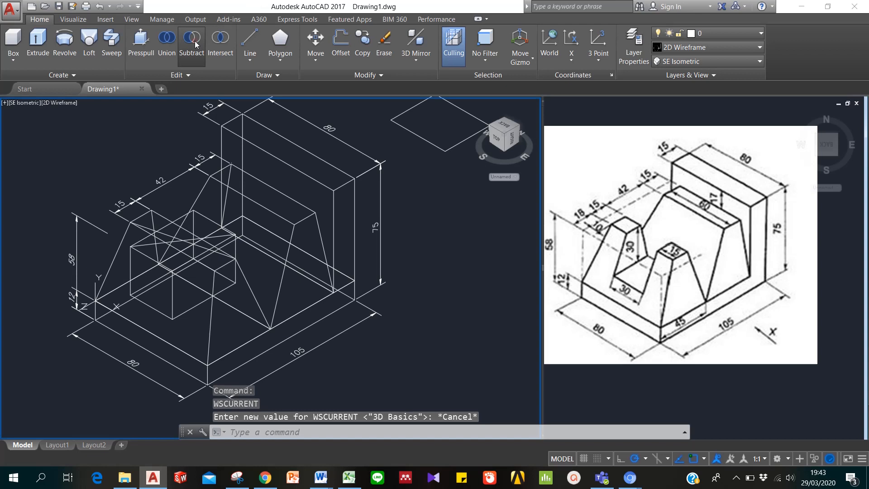
{"action": "left_click", "coordinate": [211, 318]}
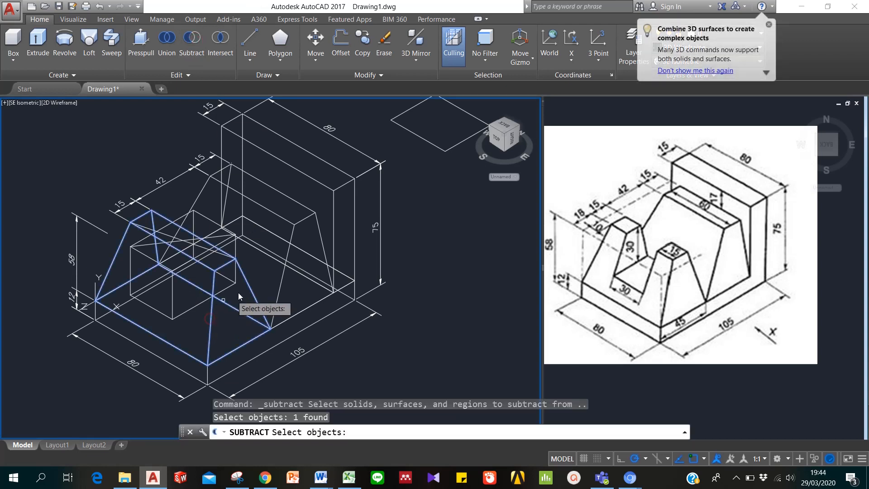
{"action": "key", "text": "Return"}
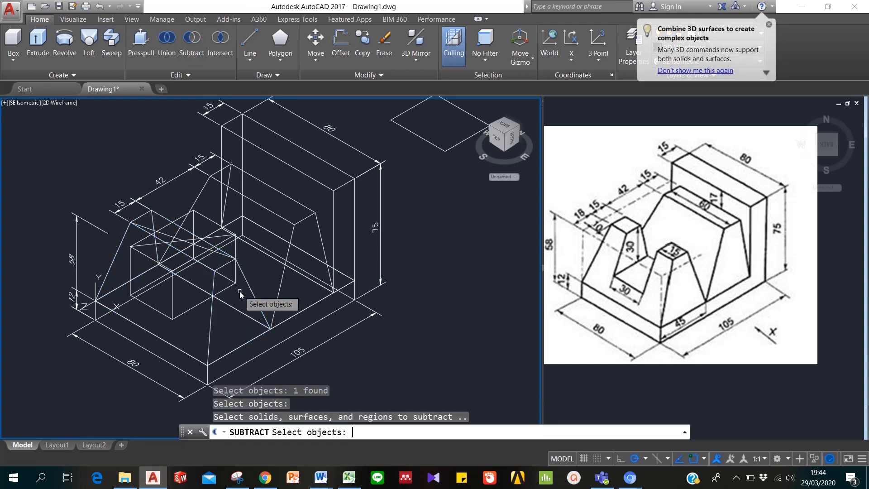
{"action": "left_click", "coordinate": [172, 291]}
{"action": "key", "text": "Return"}
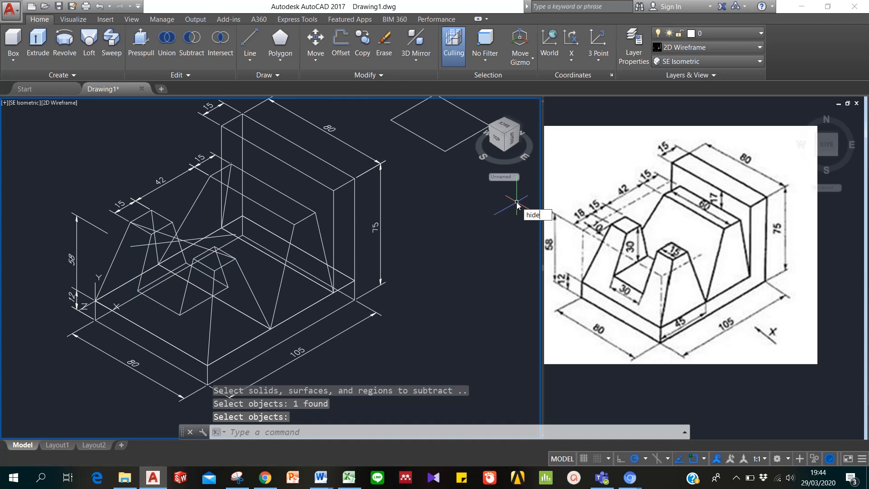
Erase the leftover diagonal lines above the slot with hidden lines removed, and return to the Drafting & Annotation workspace.
{"action": "type", "text": "hide"}
{"action": "key", "text": "Return"}
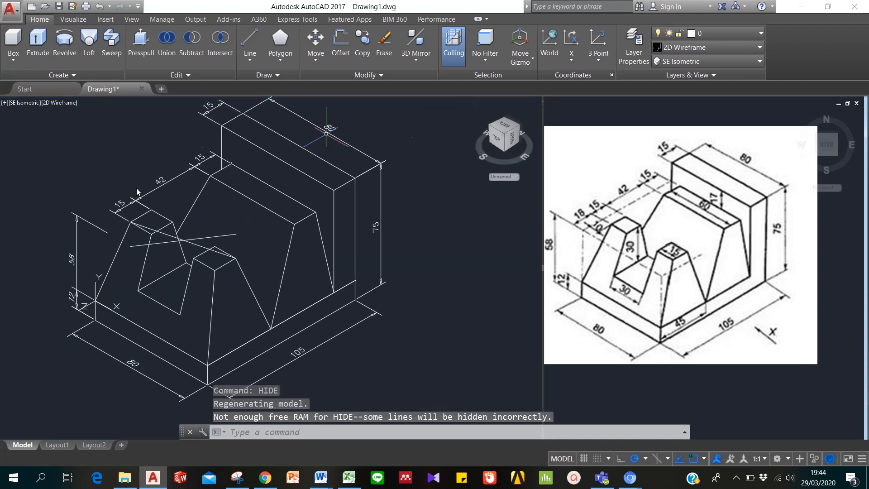
{"action": "left_click", "coordinate": [203, 240]}
{"action": "key", "text": "Delete"}
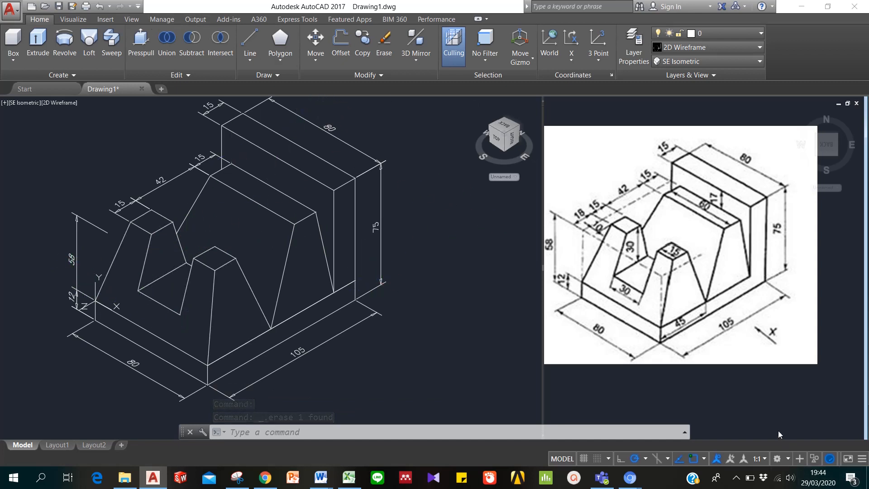
{"action": "left_click", "coordinate": [785, 457]}
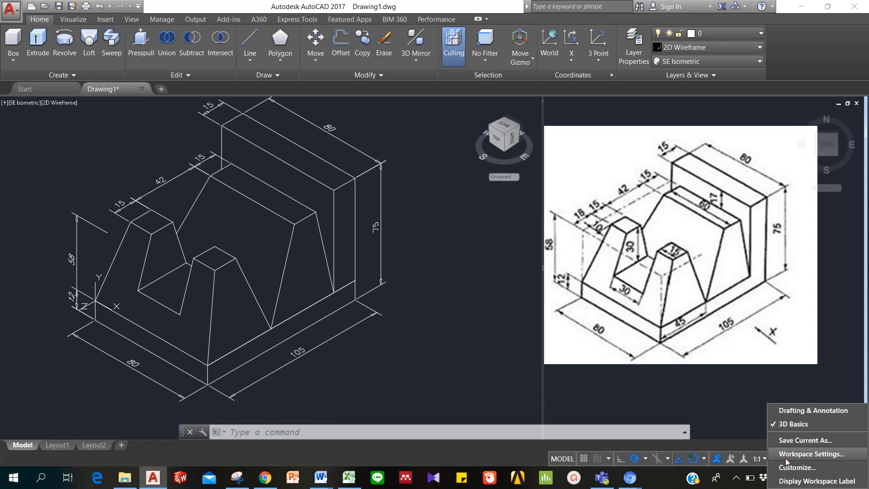
{"action": "left_click", "coordinate": [789, 412]}
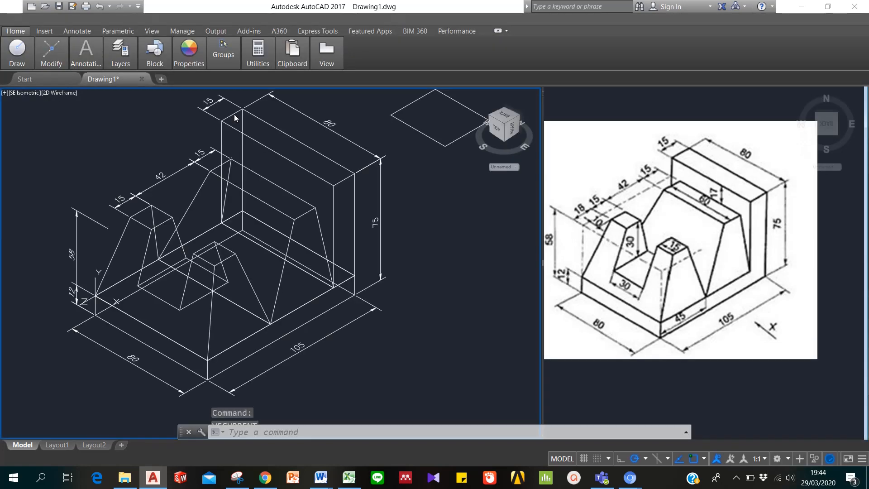
{"action": "left_click", "coordinate": [234, 19]}
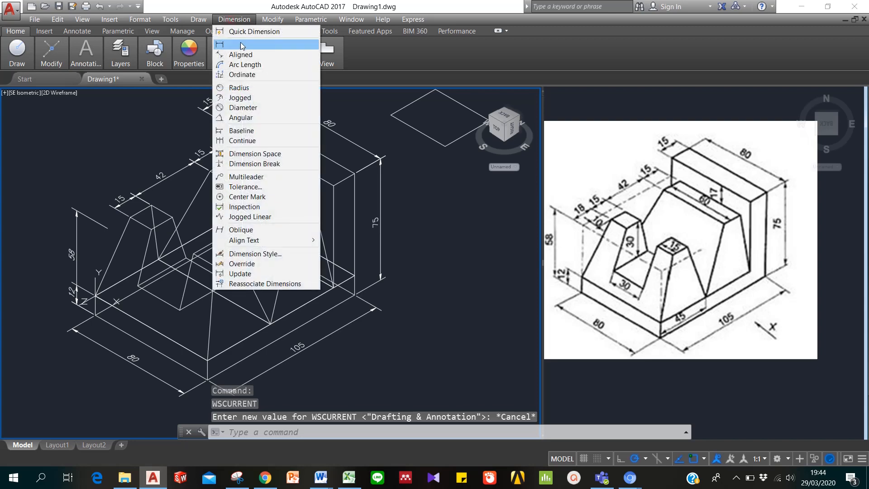
{"action": "left_click", "coordinate": [239, 44]}
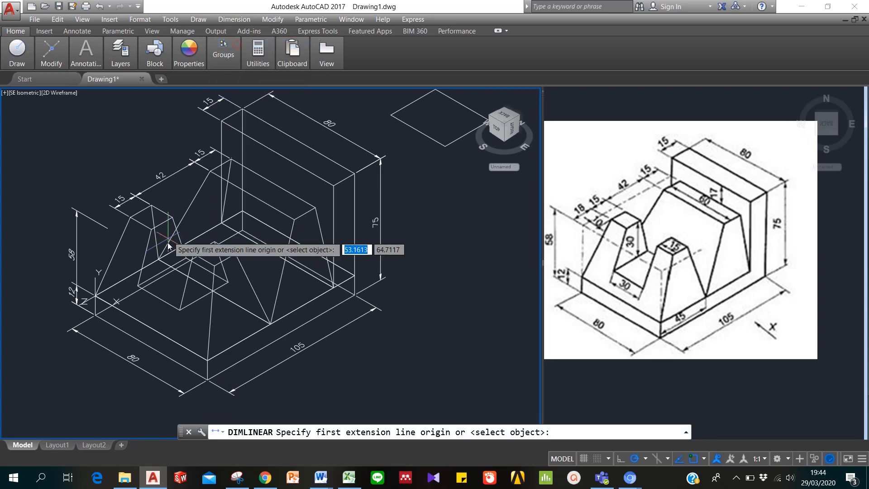
{"action": "left_click", "coordinate": [140, 284]}
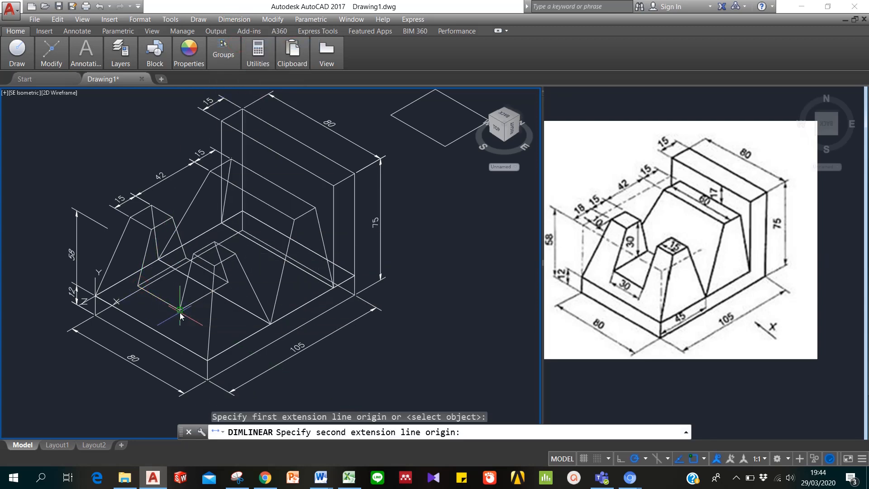
{"action": "left_click", "coordinate": [180, 311]}
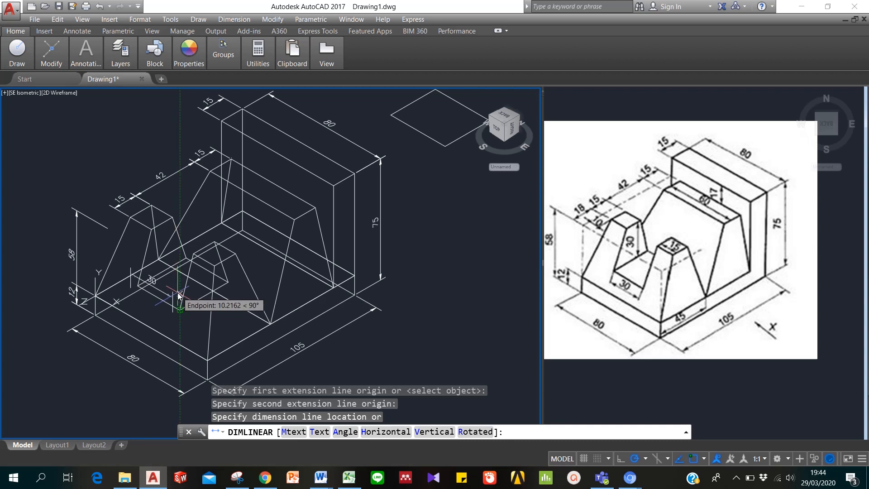
{"action": "key", "text": "Escape"}
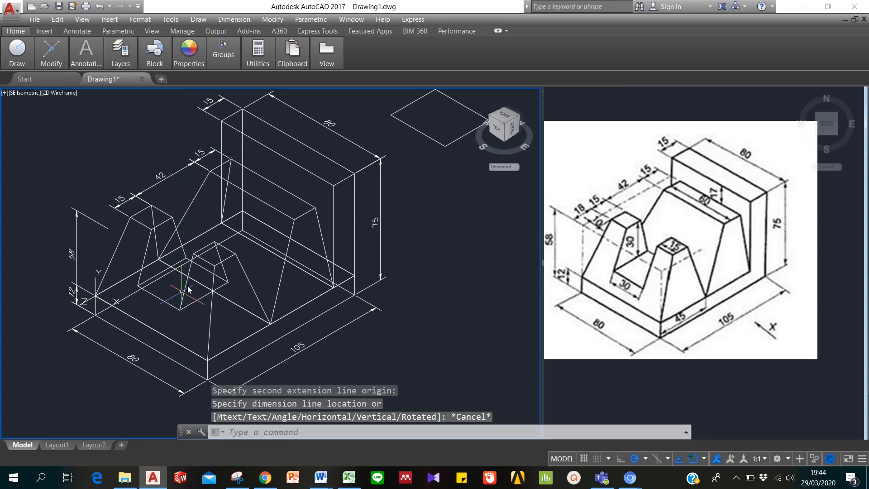
{"action": "key", "text": "Escape"}
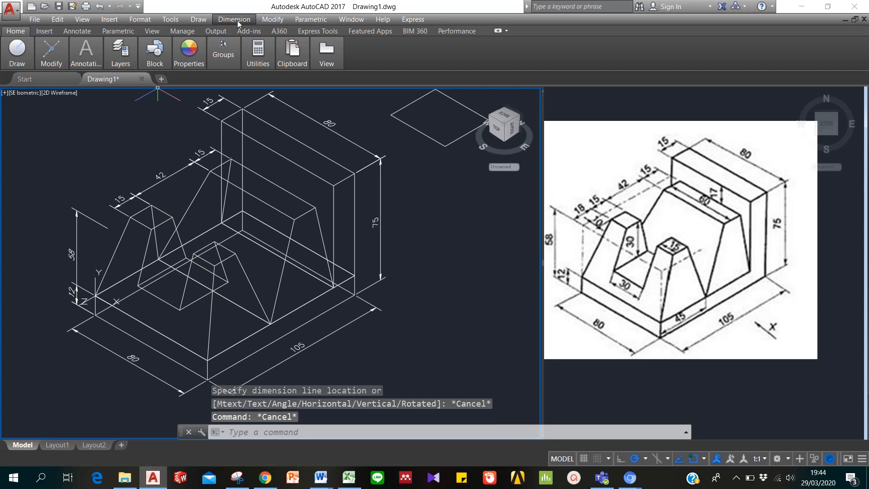
Align the UCS with the front block's sloping front face, with its origin on that face's outer edge.
{"action": "type", "text": "u"}
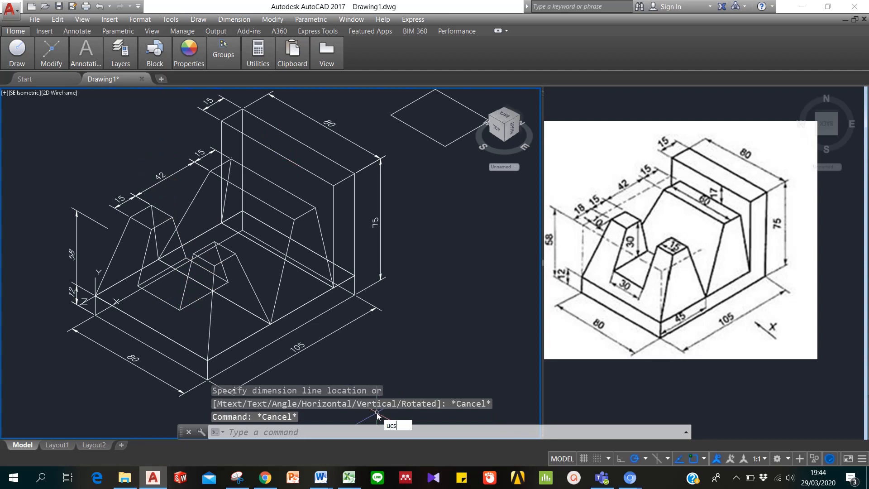
{"action": "type", "text": "cs"}
{"action": "key", "text": "Return"}
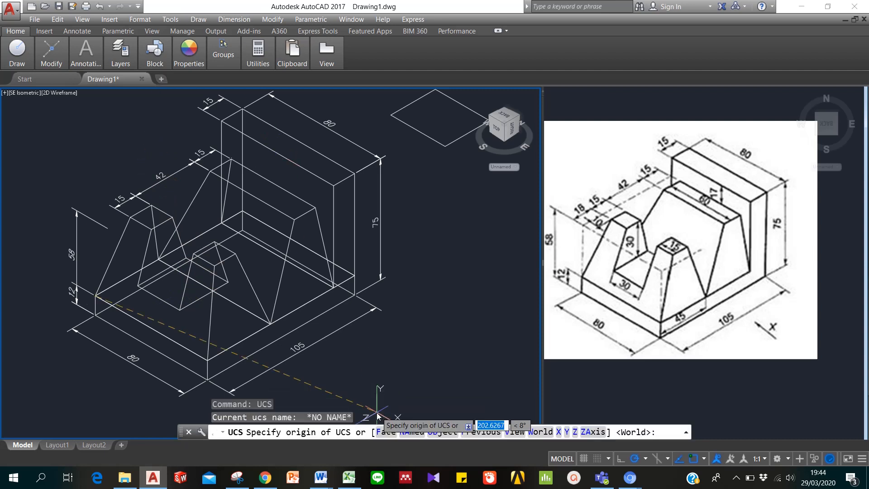
{"action": "left_click", "coordinate": [114, 265]}
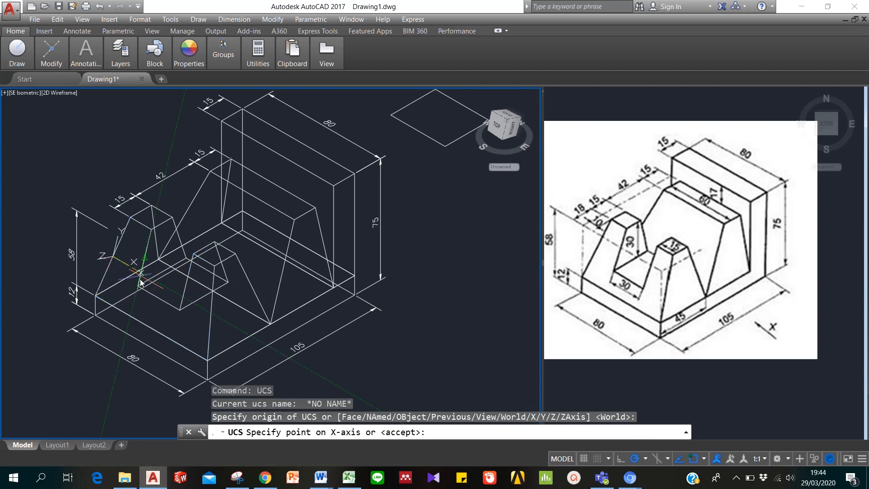
{"action": "key", "text": "Return"}
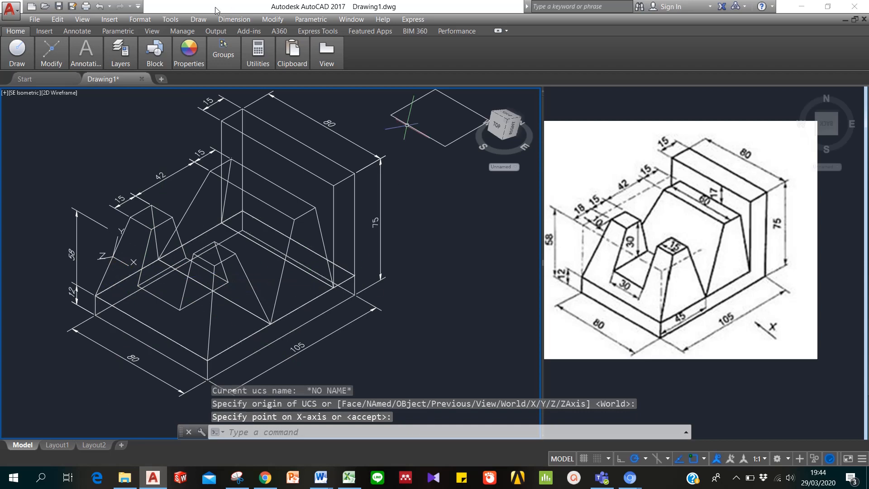
Add a linear dimension to the slot's bottom front edge and place it below the edge on the sloping face.
{"action": "left_click", "coordinate": [234, 19]}
{"action": "left_click", "coordinate": [231, 45]}
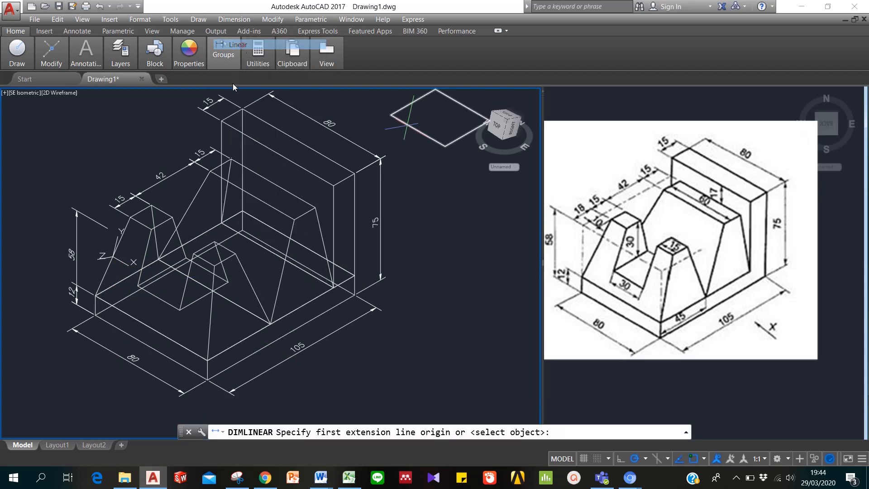
{"action": "left_click", "coordinate": [135, 287]}
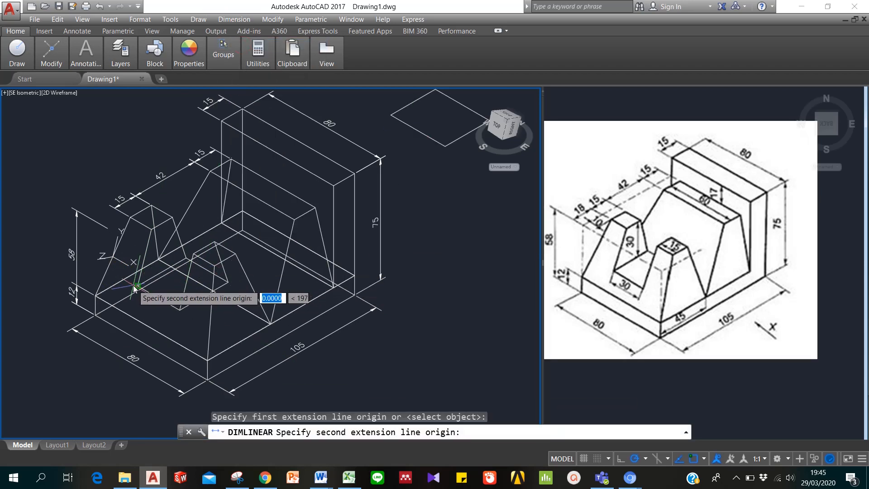
{"action": "left_click", "coordinate": [180, 308]}
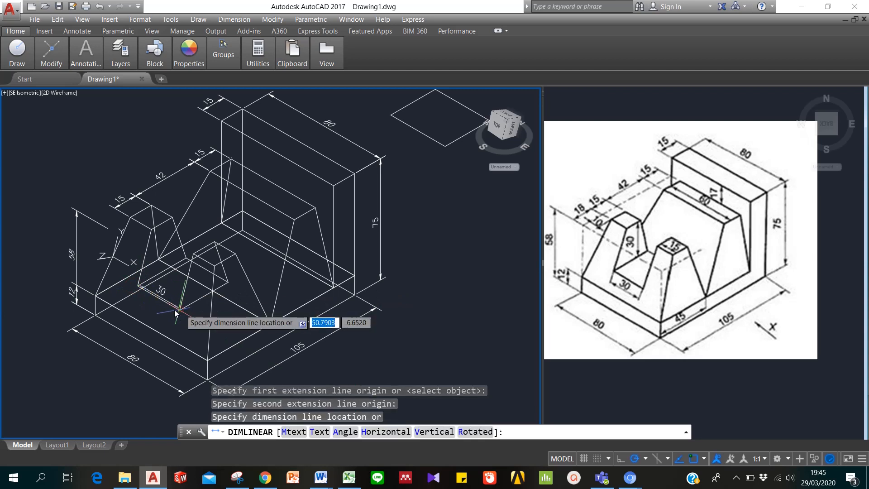
{"action": "left_click", "coordinate": [147, 310]}
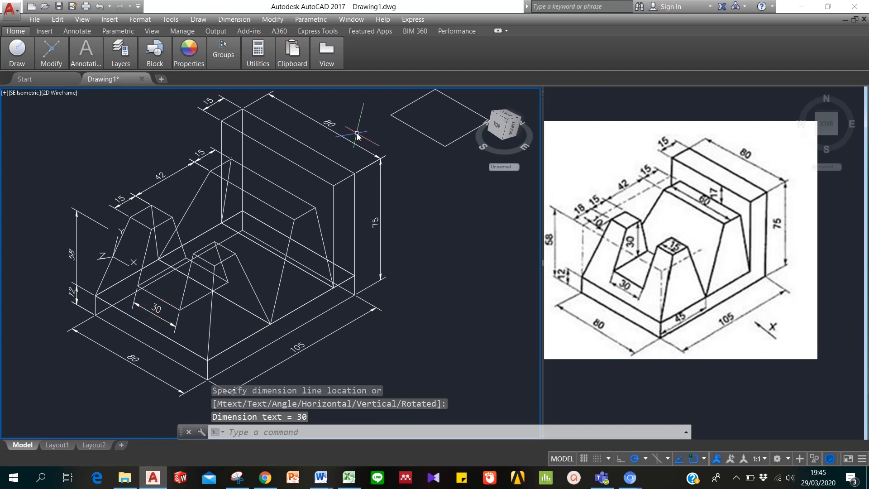
Align the UCS with the slot's inner side wall on the left post, with its origin at the wall's top corner.
{"action": "type", "text": "UCS"}
{"action": "key", "text": "Return"}
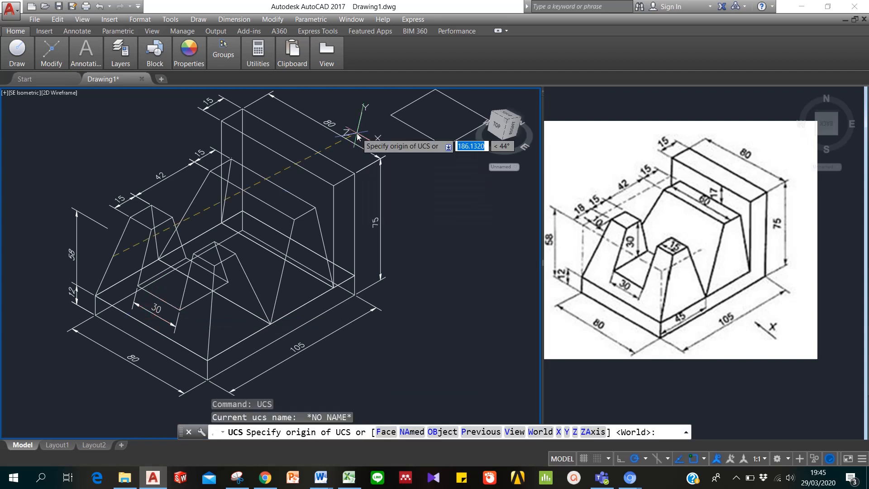
{"action": "left_click", "coordinate": [151, 244]}
{"action": "key", "text": "Return"}
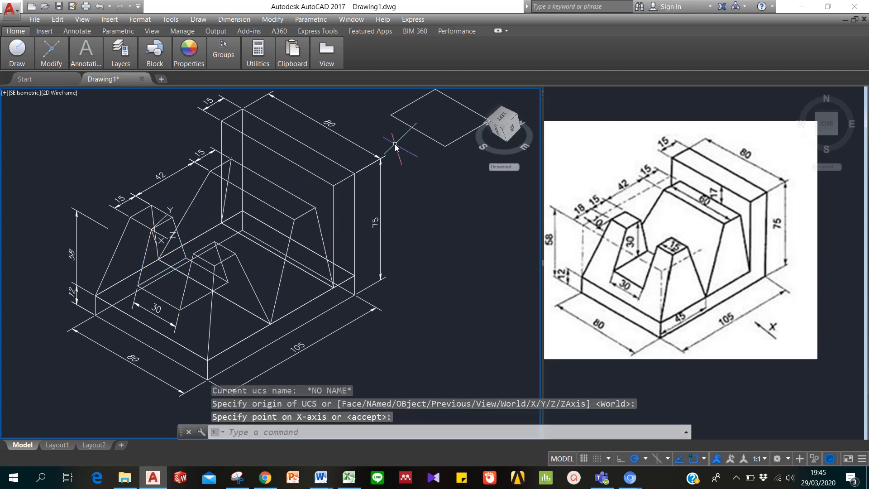
{"action": "left_click", "coordinate": [233, 19]}
{"action": "left_click", "coordinate": [239, 45]}
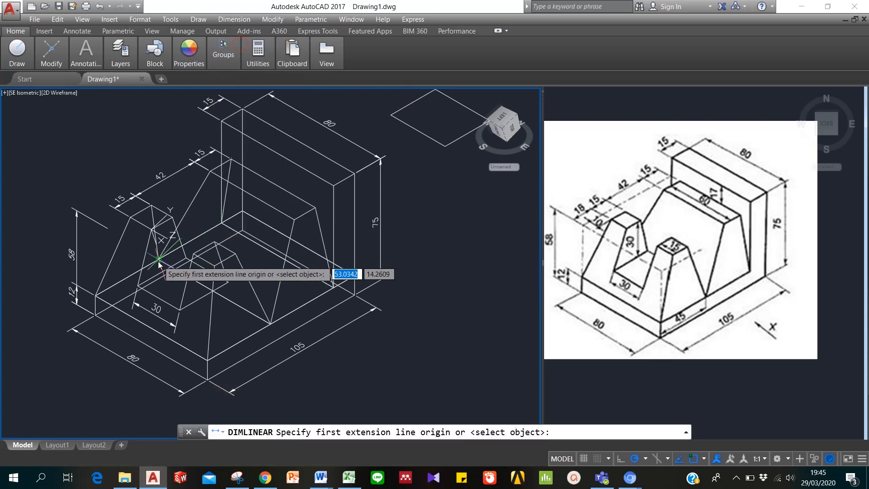
{"action": "left_click", "coordinate": [141, 282]}
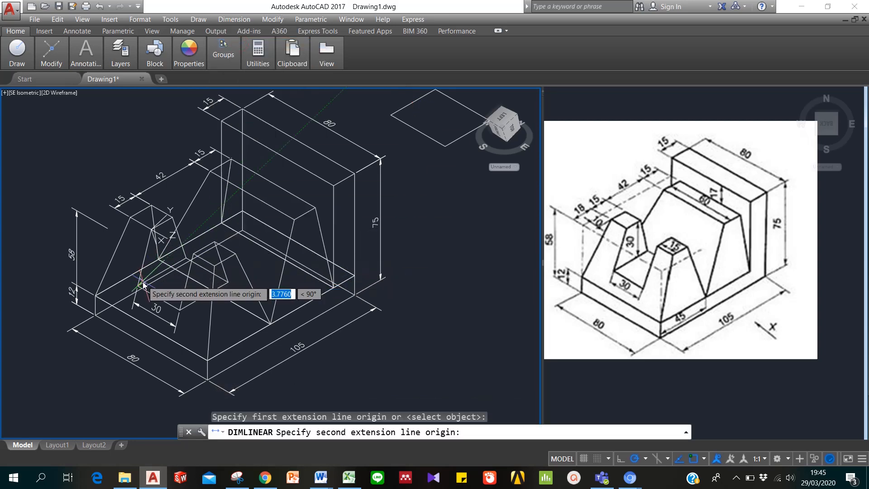
{"action": "left_click", "coordinate": [152, 231]}
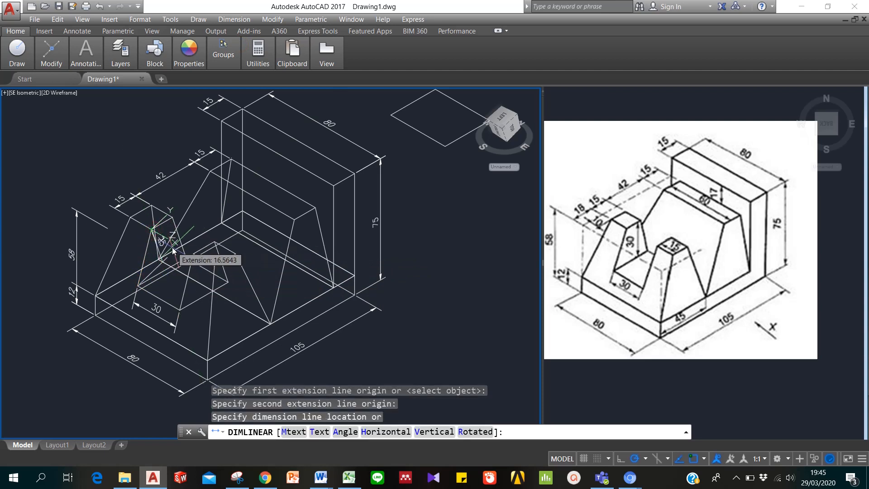
{"action": "key", "text": "Escape"}
{"action": "key", "text": "Escape"}
{"action": "key", "text": "Escape"}
{"action": "key", "text": "Escape"}
Display the dimensioned model with its hidden lines removed to compare the slot with the reference drawing.
{"action": "type", "text": "h"}
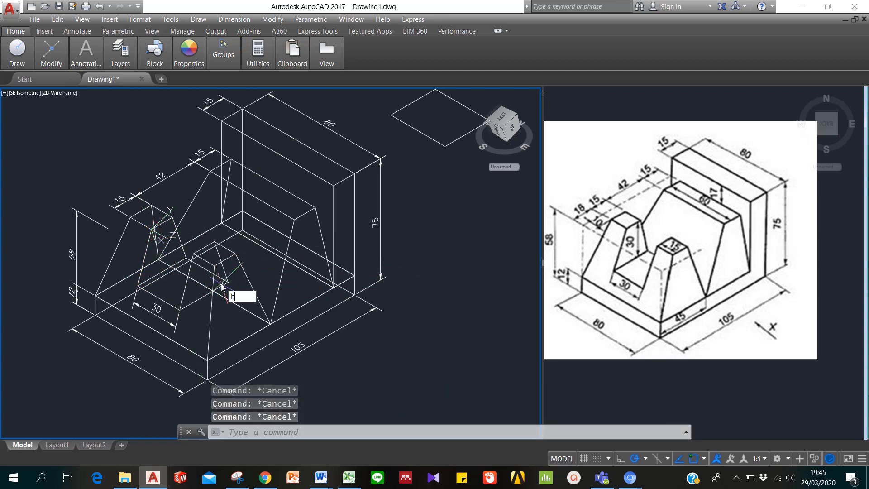
{"action": "type", "text": "IDe"}
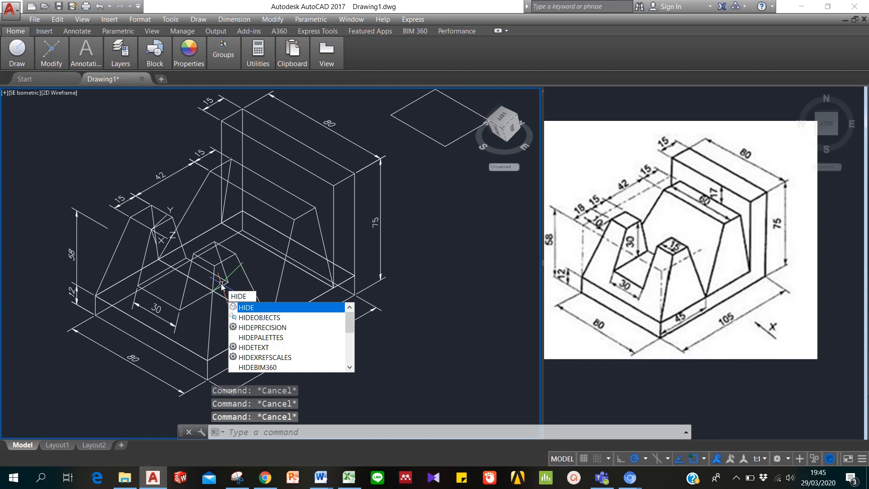
{"action": "key", "text": "Return"}
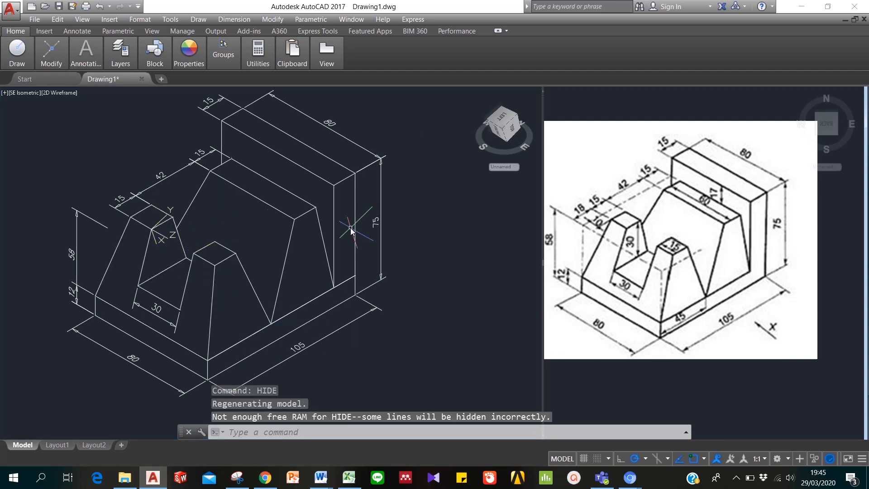
{"action": "key", "text": "Escape"}
Try to set the UCS origin near the left post's top inner edge, with the X axis pointing across the slot.
{"action": "type", "text": "Uc"}
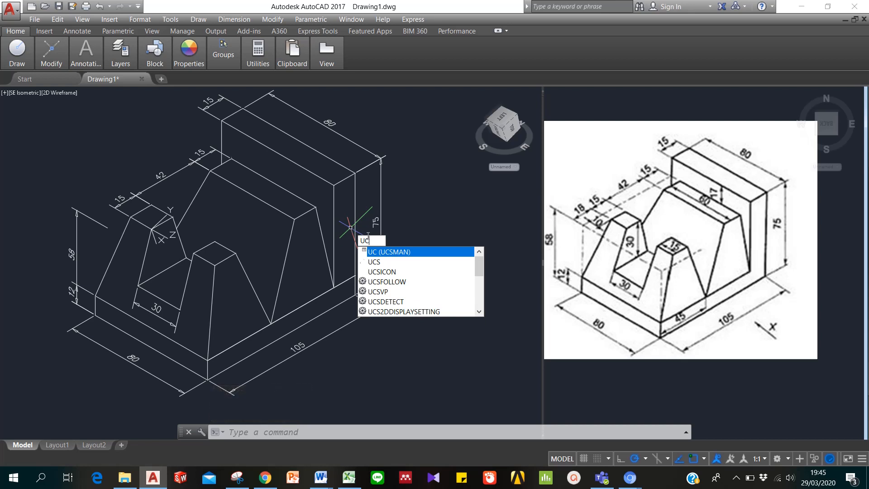
{"action": "type", "text": "S"}
{"action": "key", "text": "Return"}
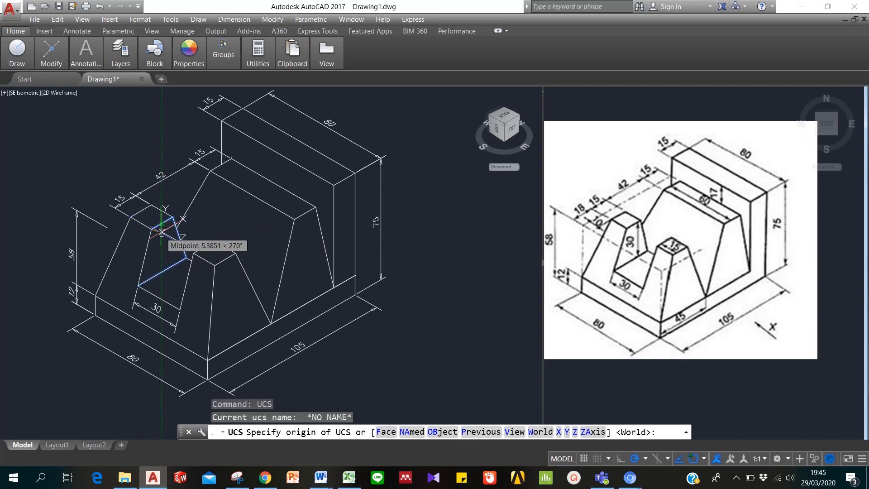
{"action": "left_click", "coordinate": [161, 232]}
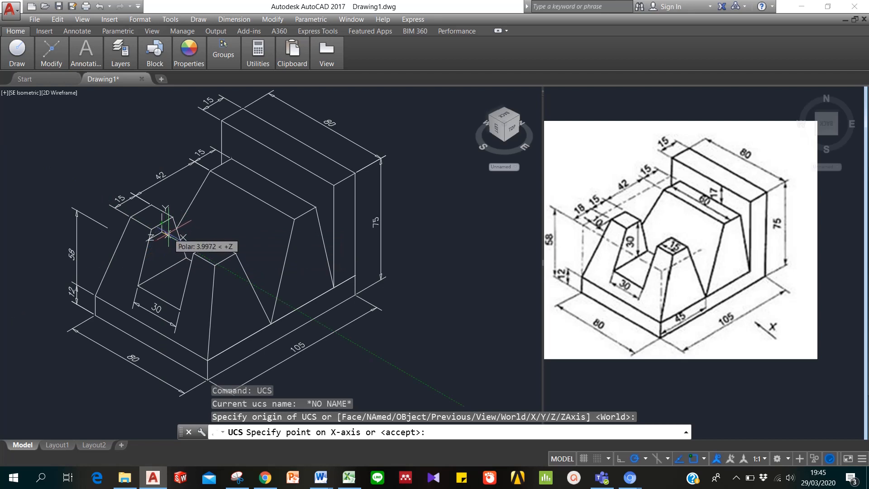
{"action": "left_click", "coordinate": [170, 236]}
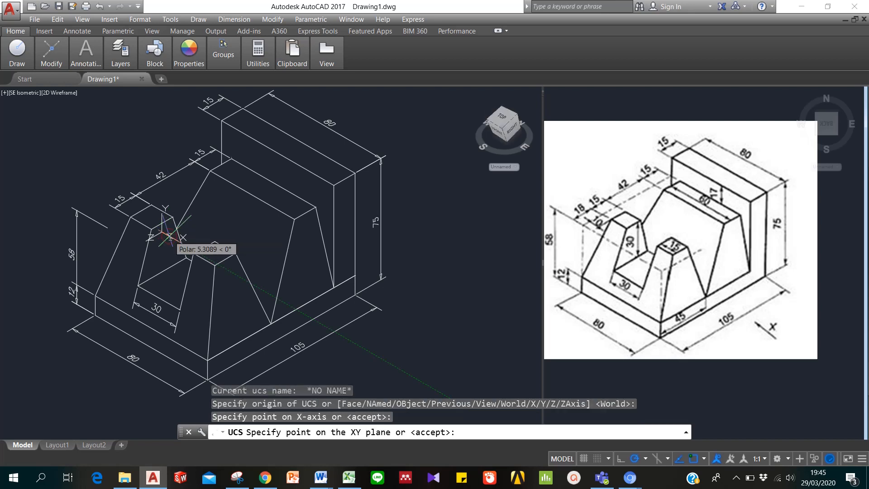
{"action": "key", "text": "Return"}
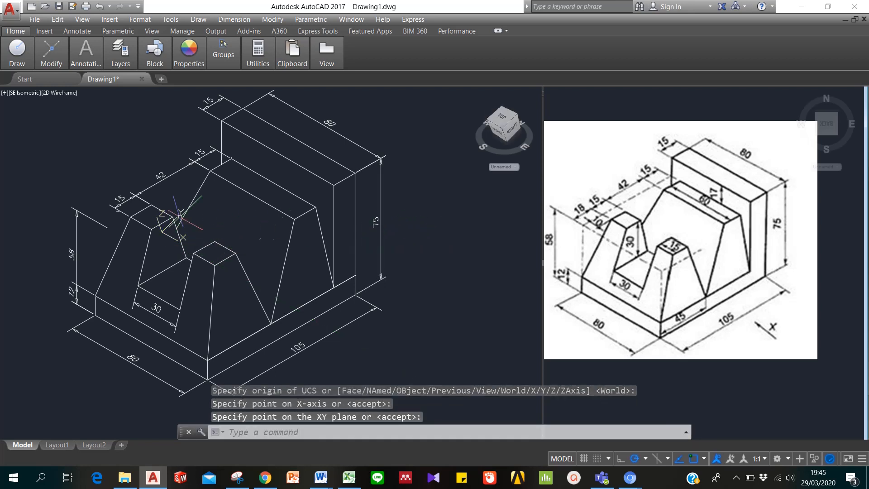
{"action": "key", "text": "Escape"}
{"action": "key", "text": "Escape"}
{"action": "type", "text": "hi"}
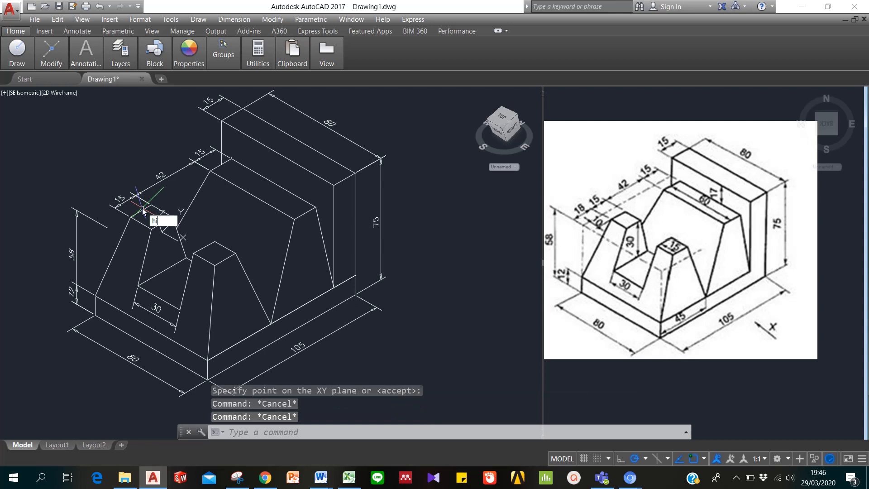
{"action": "key", "text": "Escape"}
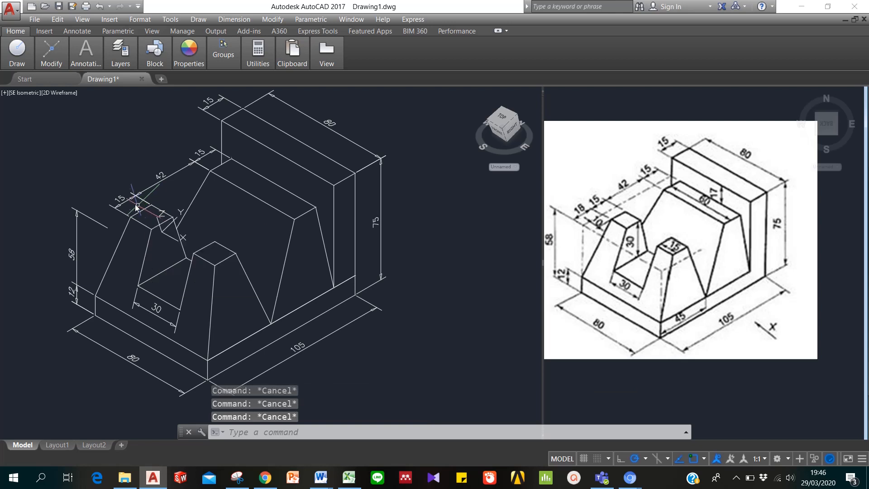
Align the UCS with the slot's inner side wall, with its origin at the bottom edge's midpoint and the X axis vertical.
{"action": "type", "text": "uc"}
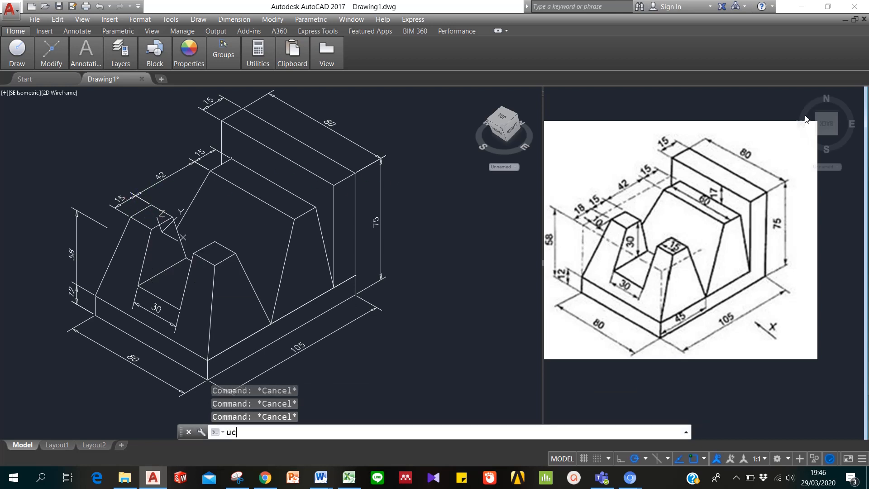
{"action": "type", "text": "s"}
{"action": "key", "text": "Return"}
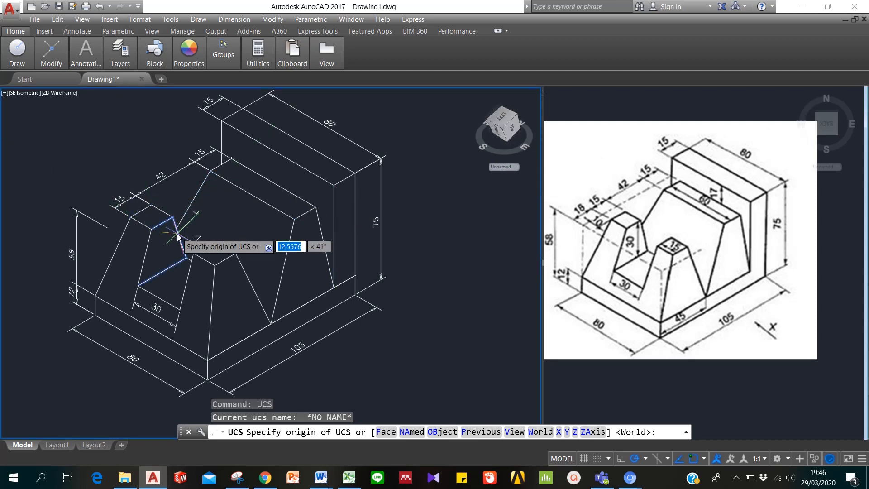
{"action": "left_click", "coordinate": [162, 273]}
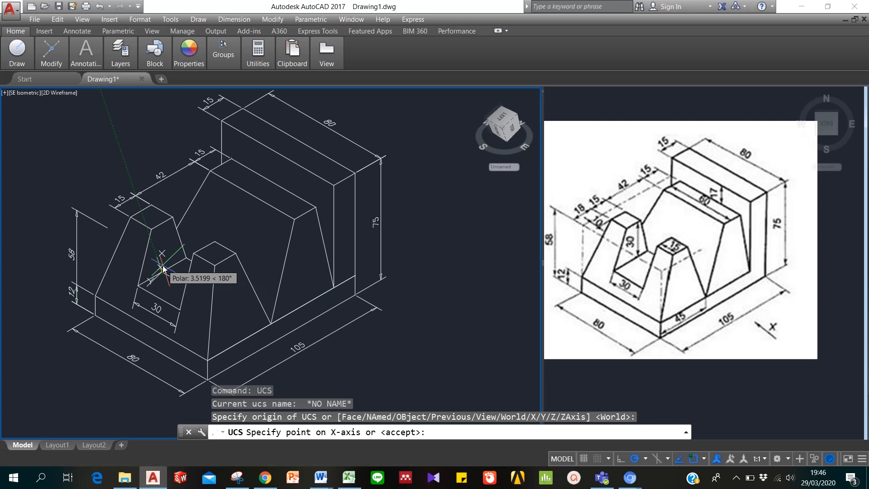
{"action": "left_click", "coordinate": [161, 225]}
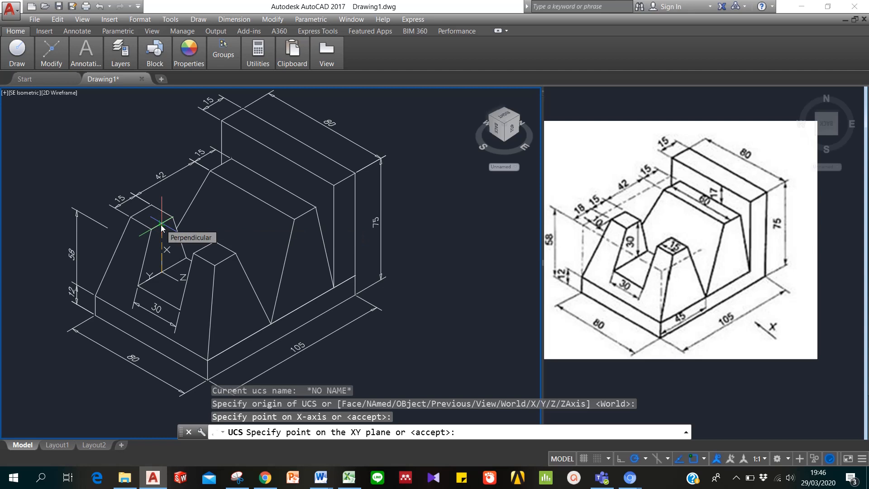
{"action": "type", "text": "a"}
{"action": "key", "text": "Return"}
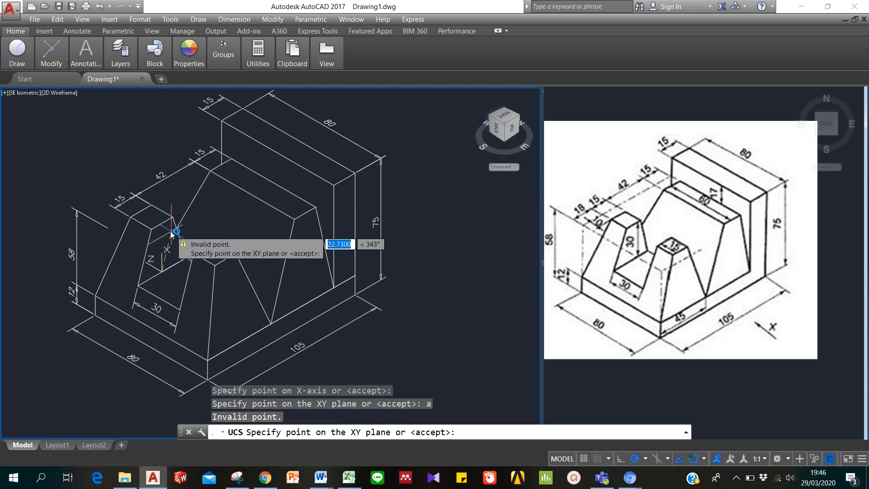
{"action": "left_click", "coordinate": [159, 224]}
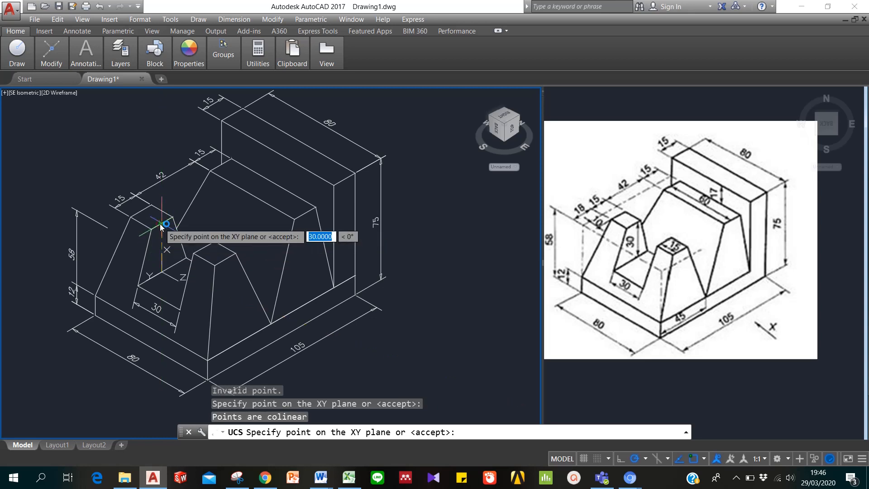
{"action": "key", "text": "Return"}
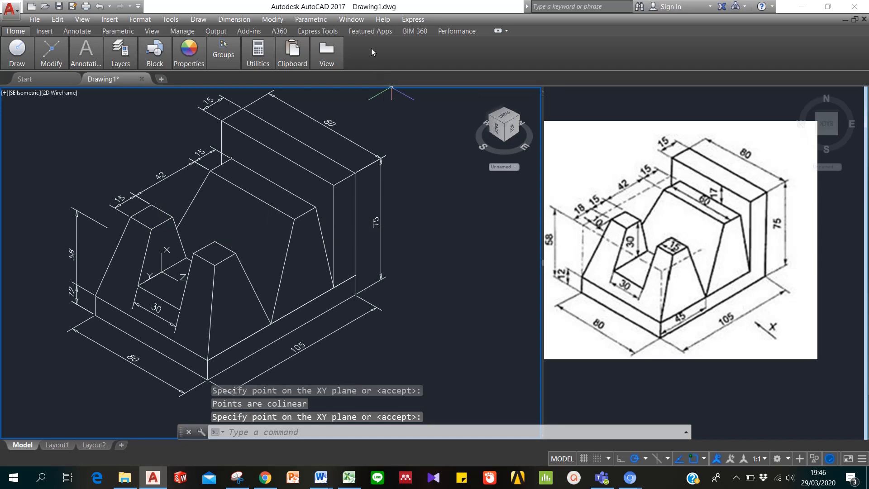
Add a vertical linear dimension from the midpoint of the slot wall's bottom edge to its top edge, placed inside the slot.
{"action": "left_click", "coordinate": [234, 19]}
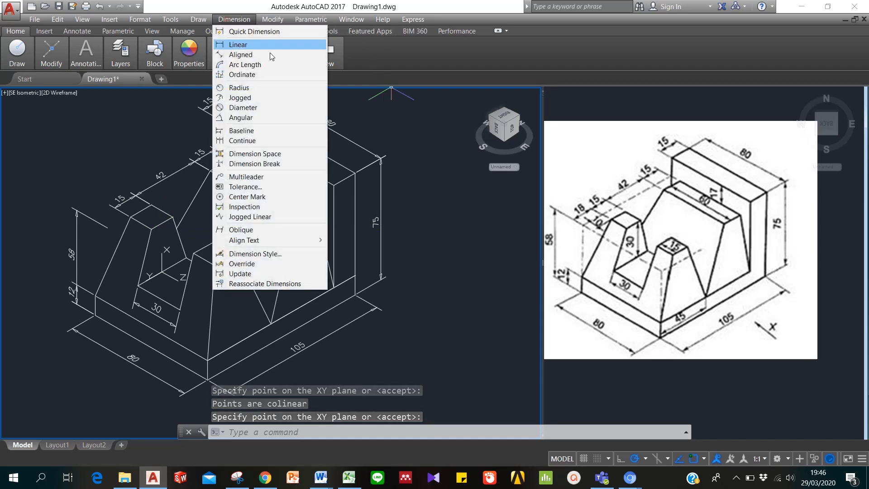
{"action": "left_click", "coordinate": [240, 45]}
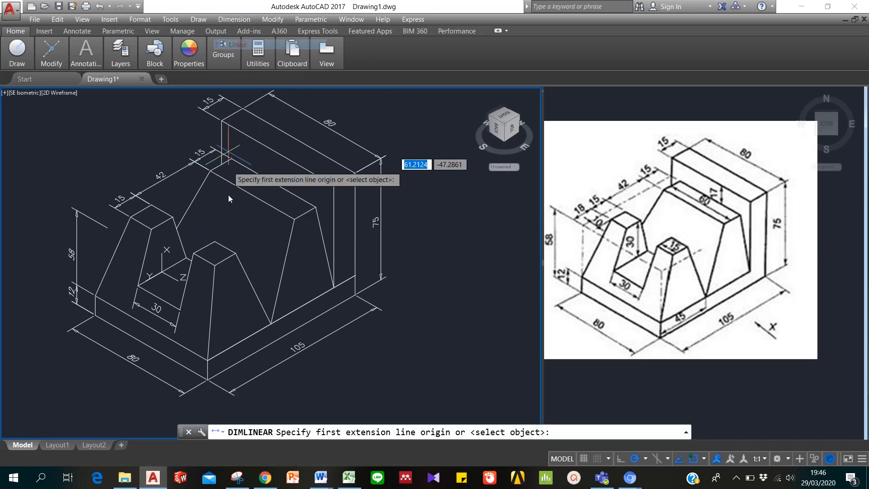
{"action": "left_click", "coordinate": [163, 271]}
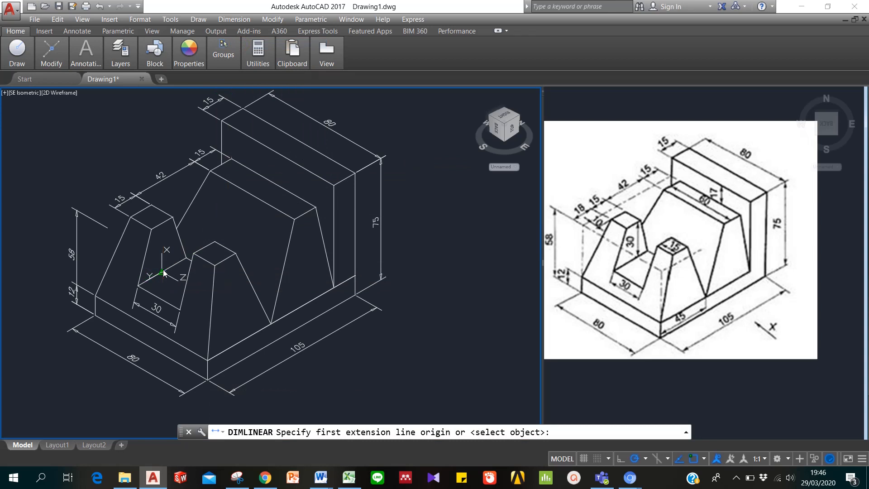
{"action": "left_click", "coordinate": [162, 223]}
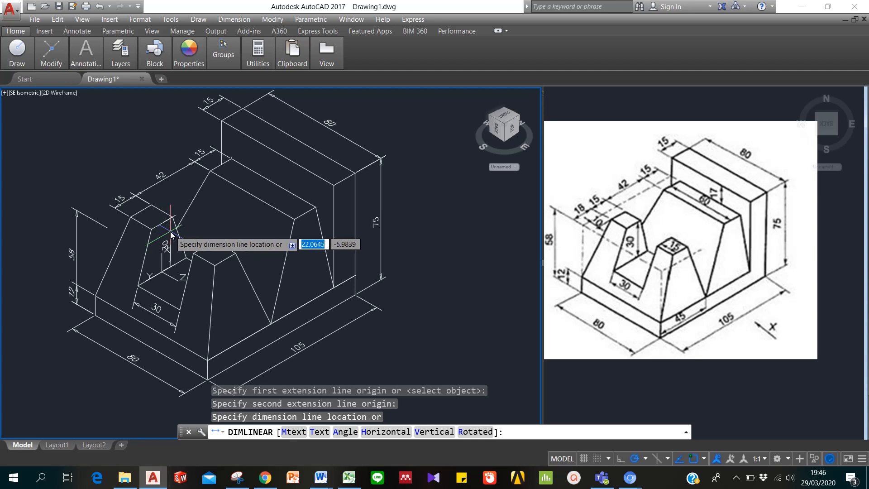
{"action": "left_click", "coordinate": [171, 233]}
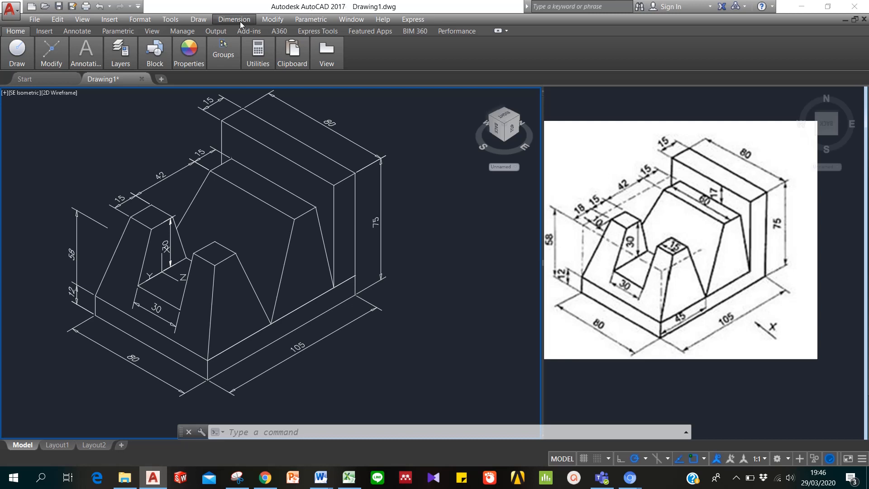
Align the UCS with the base's long side face, with its origin at the midpoint of the front block's bottom side edge.
{"action": "left_click", "coordinate": [320, 428]}
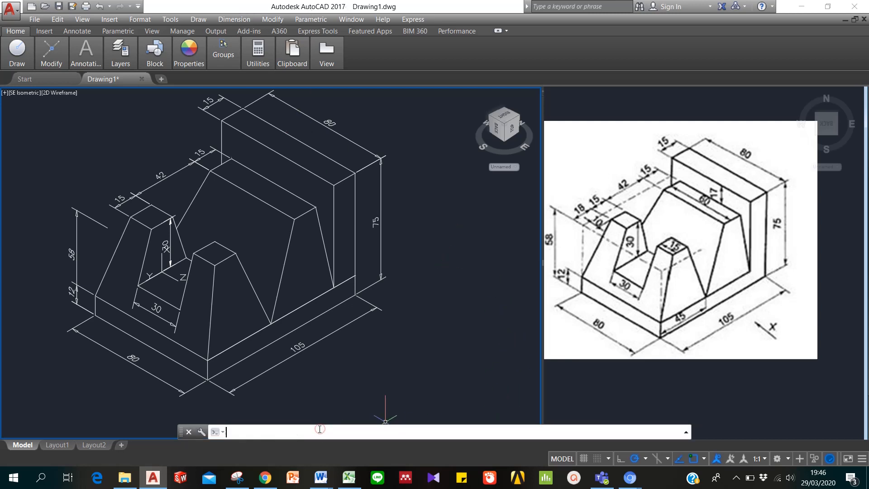
{"action": "type", "text": "ucs"}
{"action": "key", "text": "Return"}
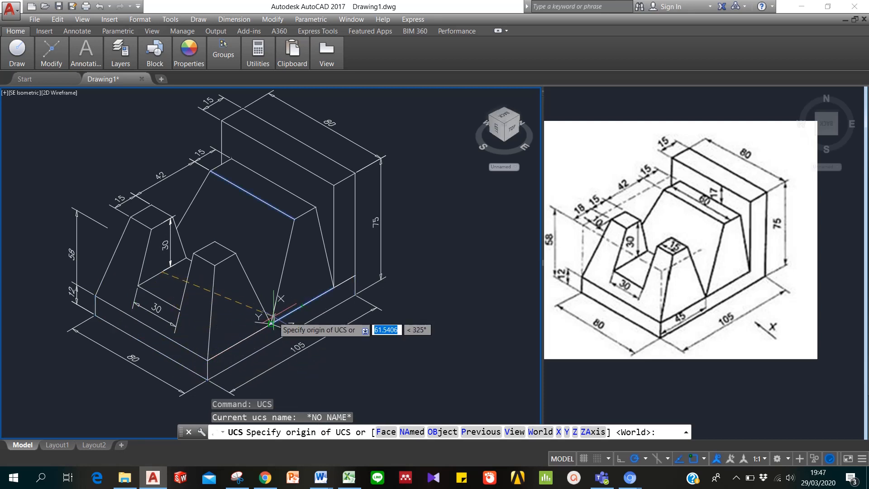
{"action": "left_click", "coordinate": [240, 341]}
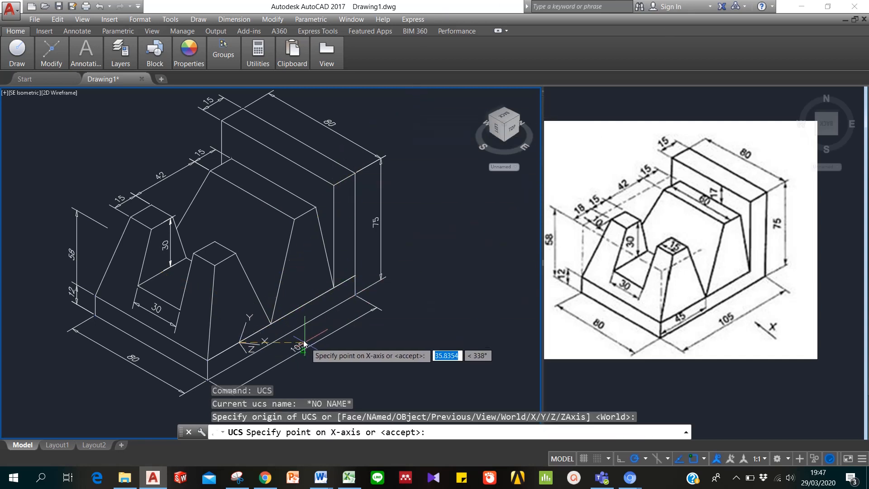
{"action": "left_click", "coordinate": [310, 303]}
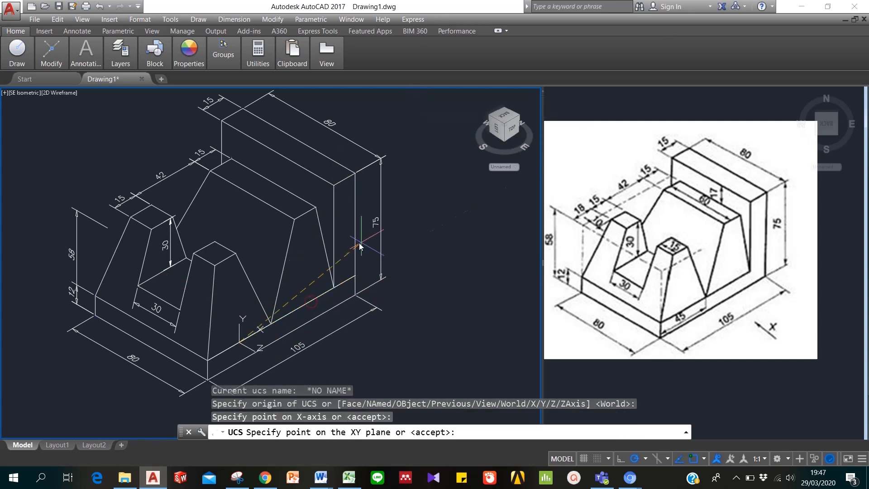
{"action": "key", "text": "Return"}
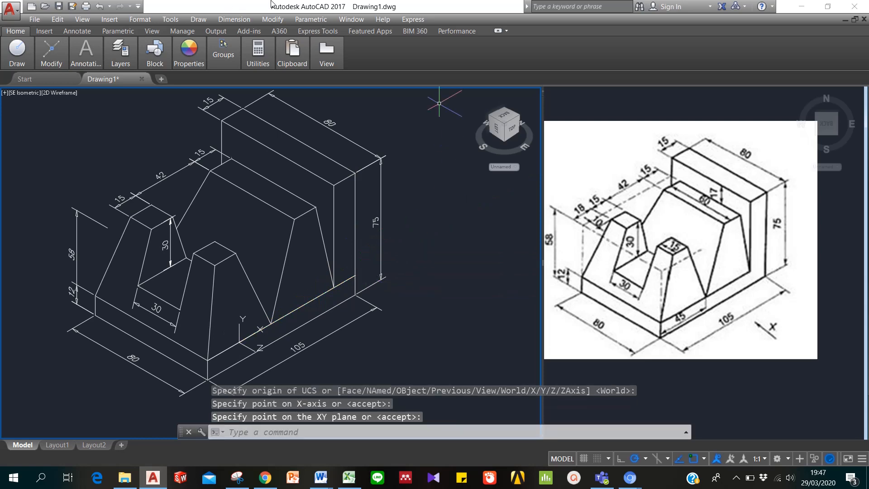
Add a linear dimension along the front block's bottom side edge and place it below the base, inside the overall length dimension.
{"action": "left_click", "coordinate": [234, 19]}
{"action": "left_click", "coordinate": [242, 45]}
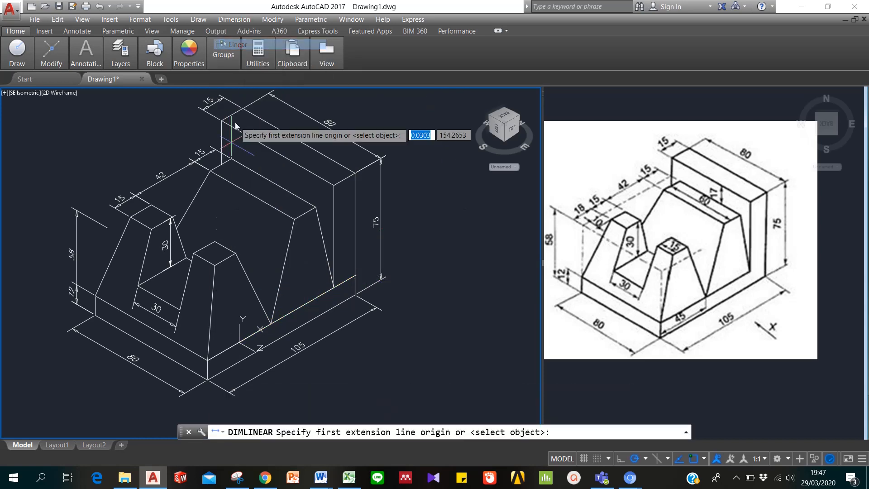
{"action": "left_click", "coordinate": [206, 361]}
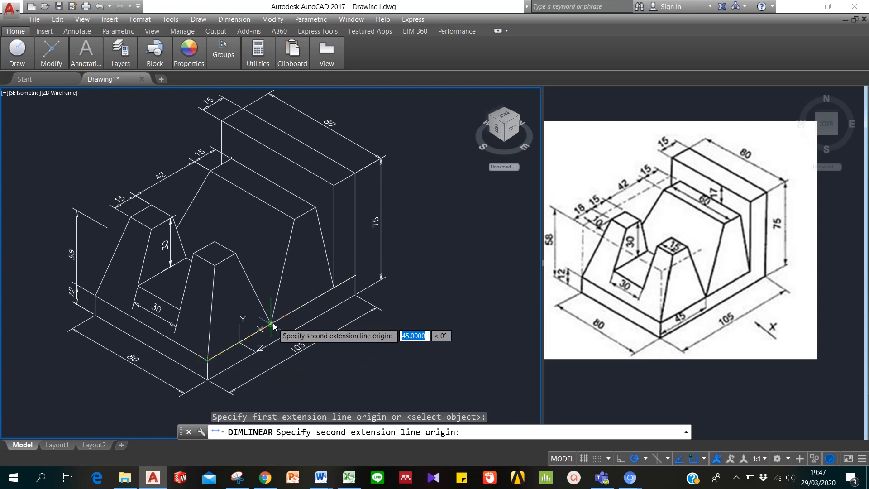
{"action": "left_click", "coordinate": [273, 322]}
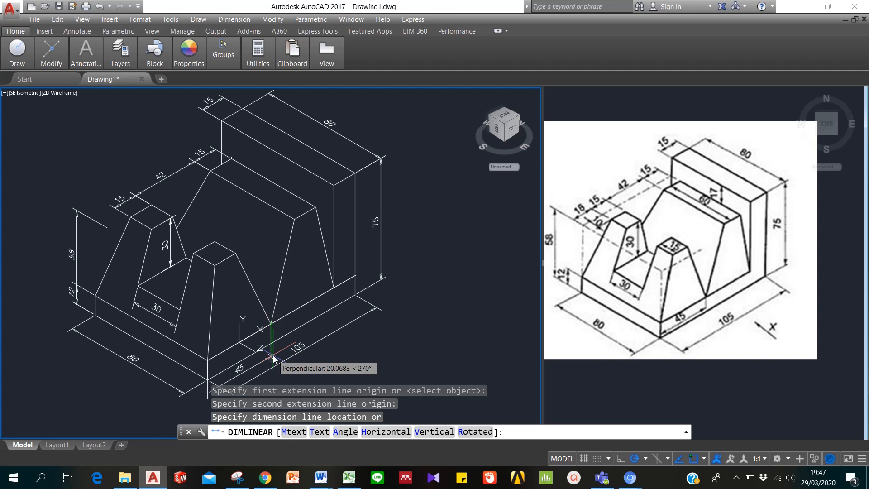
{"action": "left_click", "coordinate": [273, 358]}
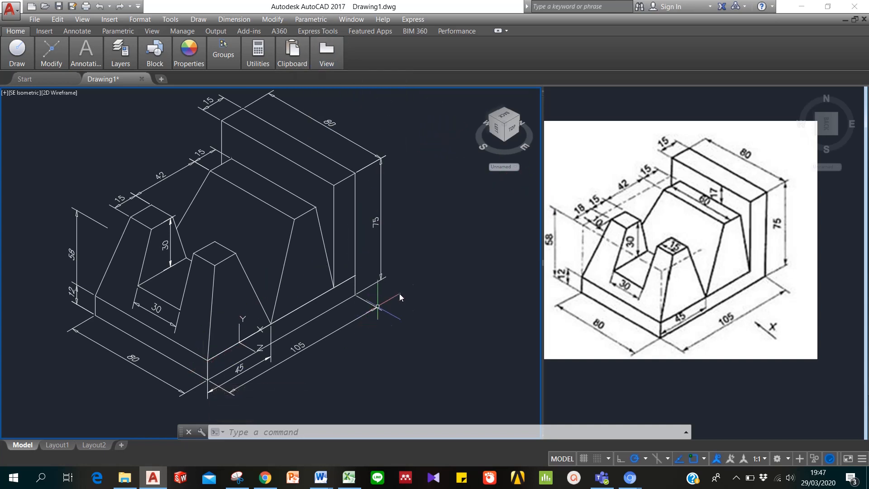
Regenerate the dimensioned bracket with its hidden lines removed using the HIDE command.
{"action": "scroll", "coordinate": [415, 291], "scroll_direction": "down", "scroll_amount": 2}
{"action": "scroll", "coordinate": [415, 291], "scroll_direction": "up", "scroll_amount": 2}
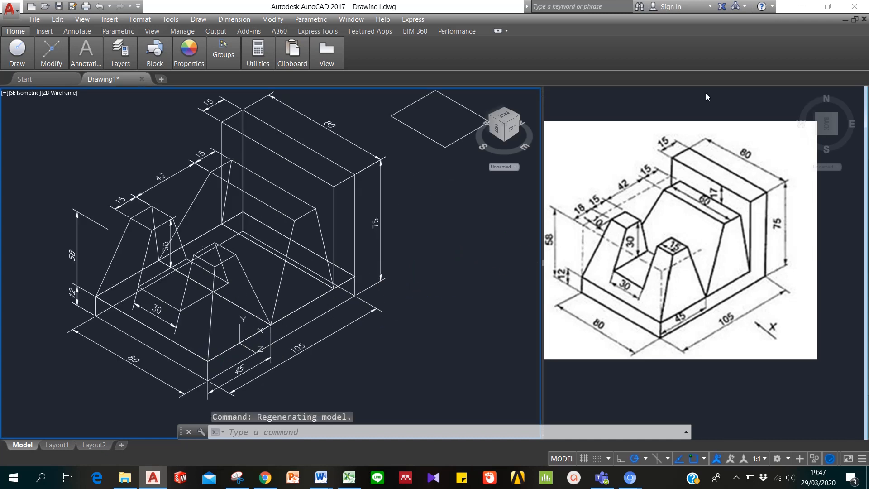
{"action": "type", "text": "hide"}
{"action": "key", "text": "Return"}
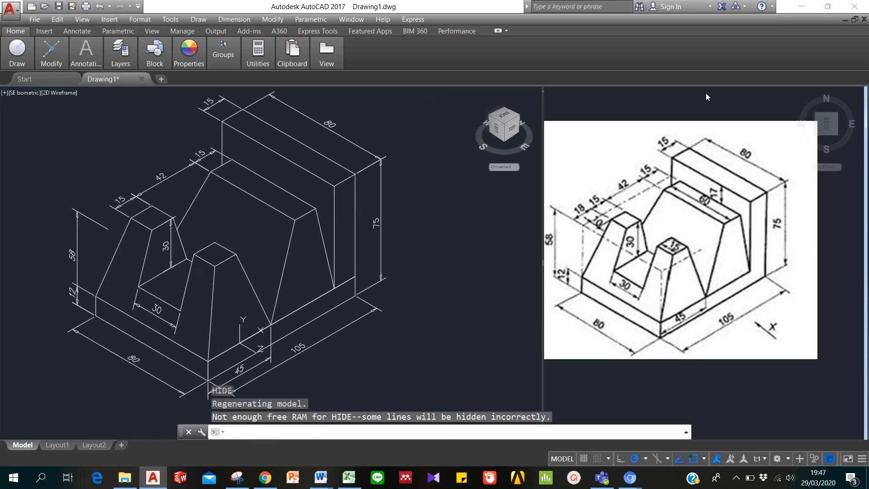